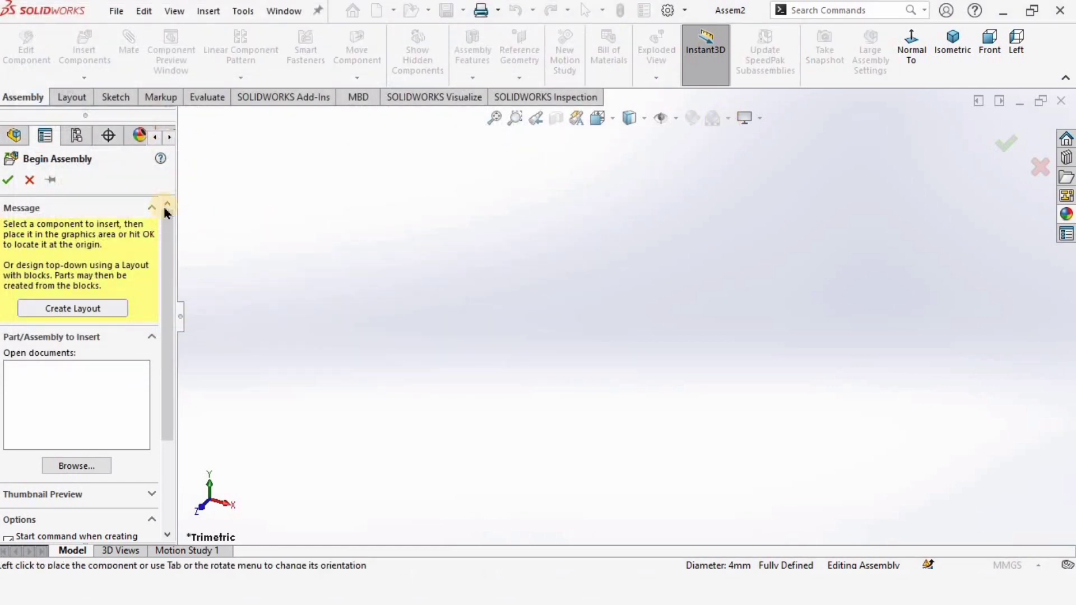
Step: Dismiss the initial component insertion and apply the Soft Spotlight scene to the empty assembly
click(28, 181)
click(728, 119)
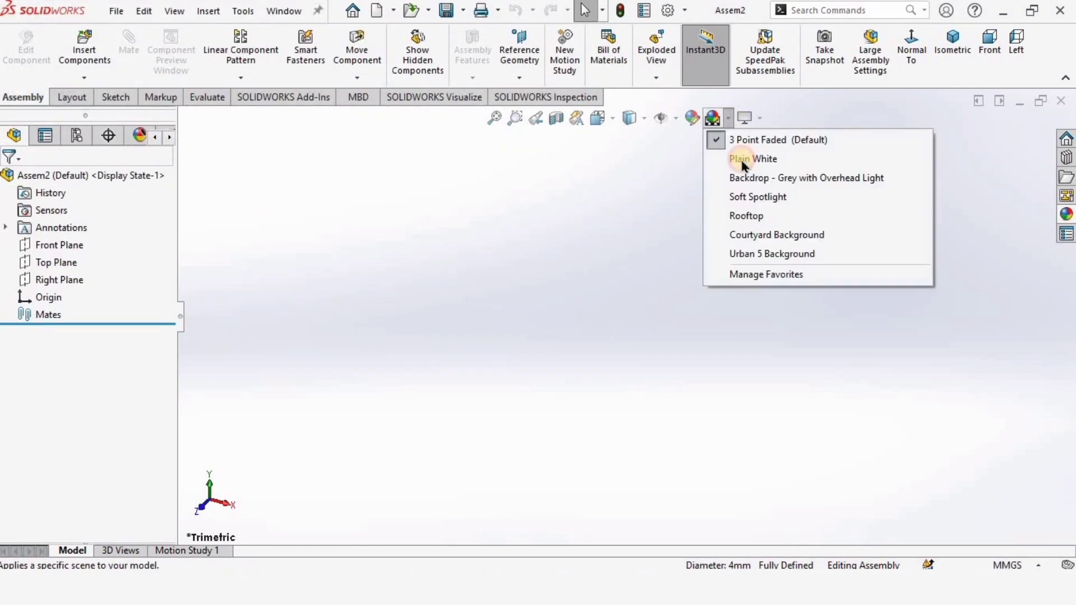
click(760, 198)
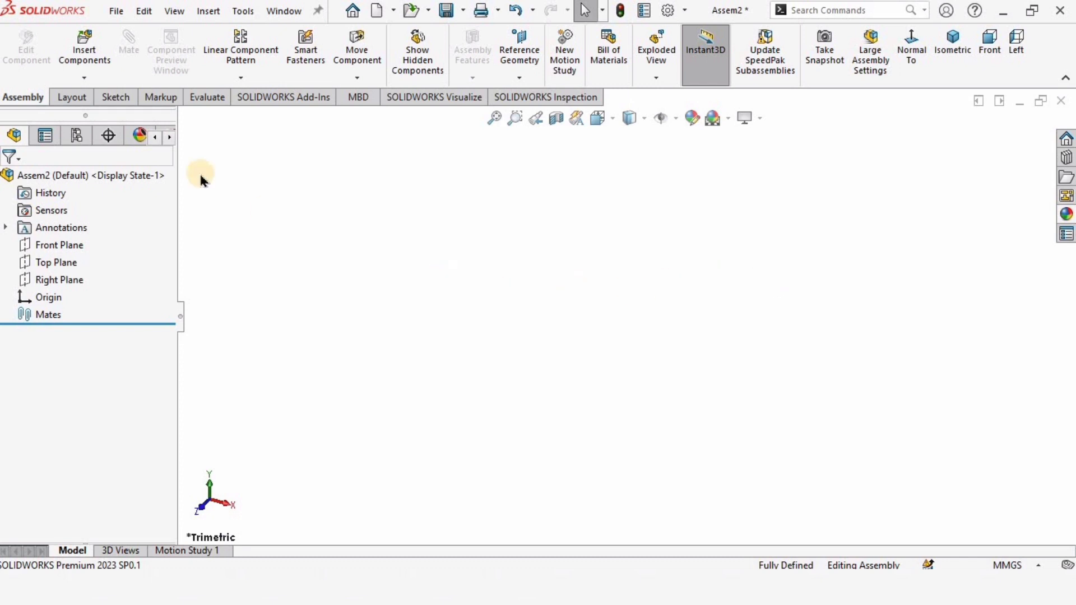
Step: Insert the Base part into the assembly as the first, fixed component
click(72, 49)
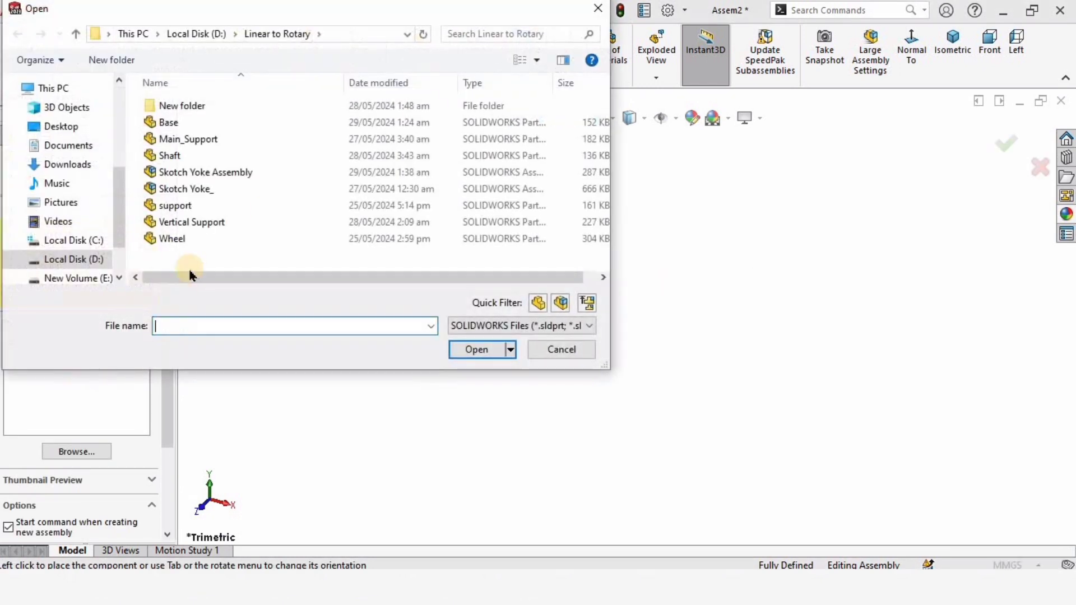
click(189, 125)
click(474, 349)
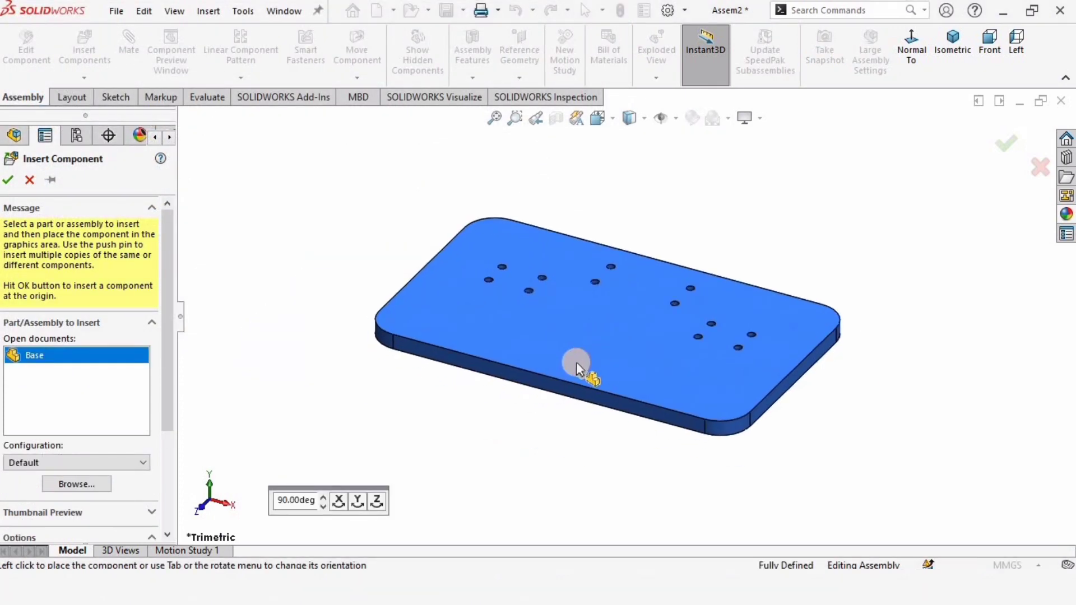
click(576, 362)
Step: Insert the support part and place it above one end of the base plate
key(ctrl+5)
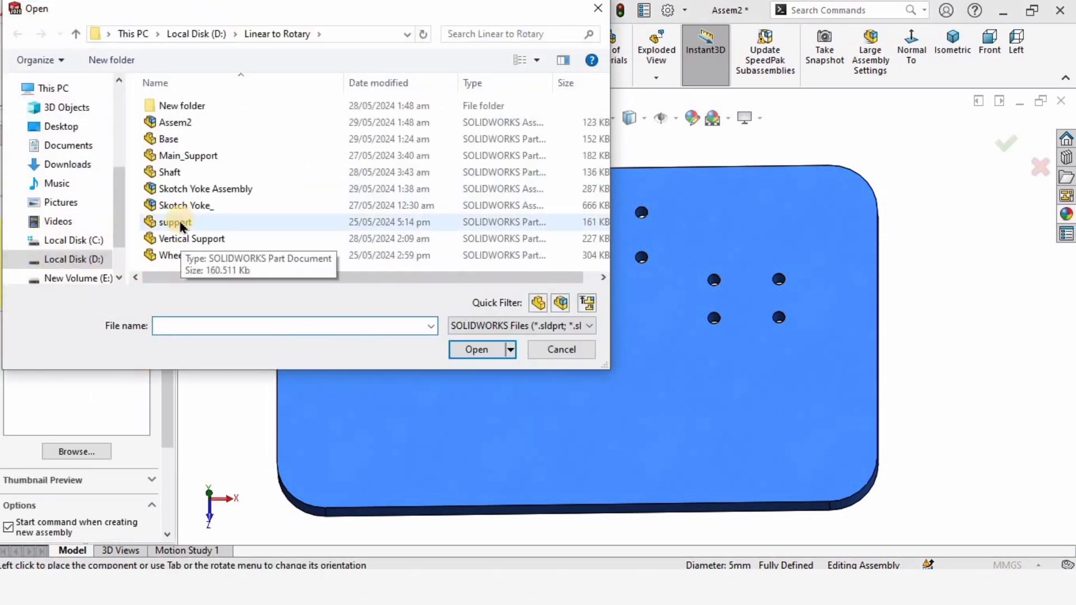
click(182, 223)
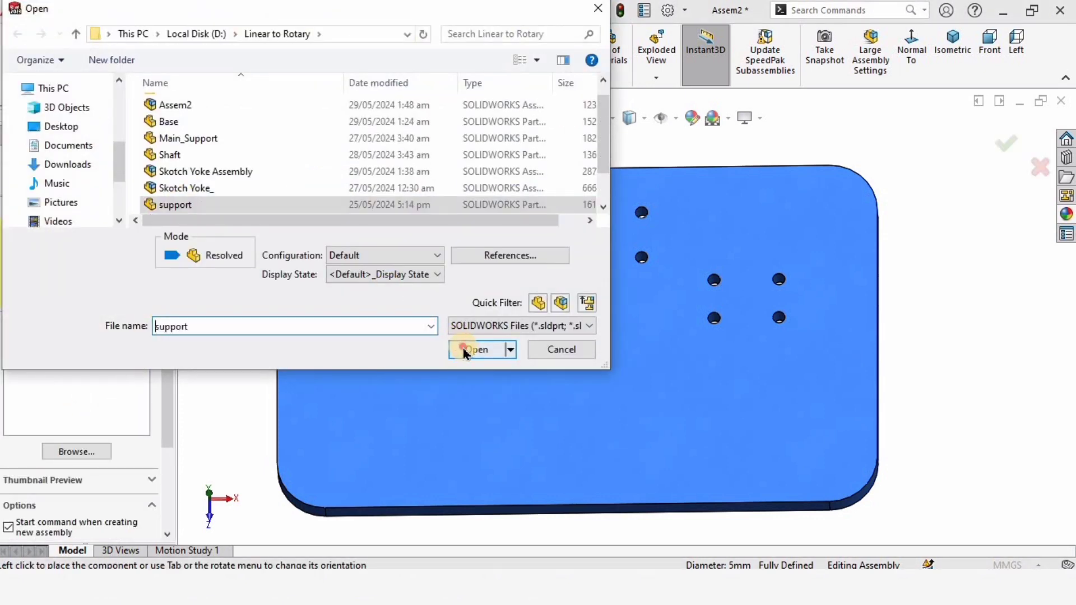
click(471, 350)
scroll(412, 342, up, 3)
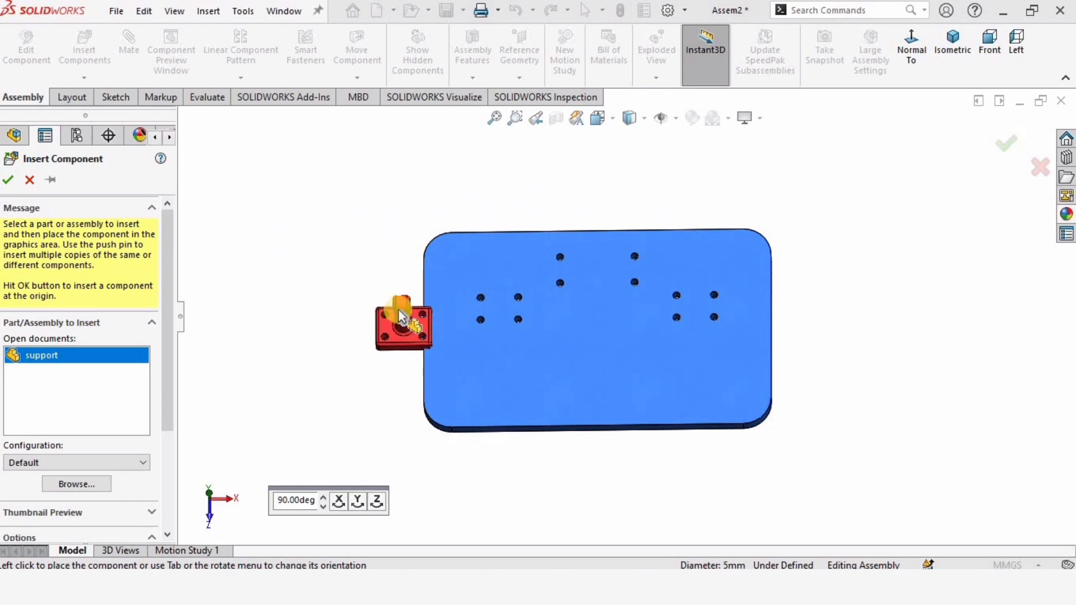
middle_drag(395, 306, 399, 192)
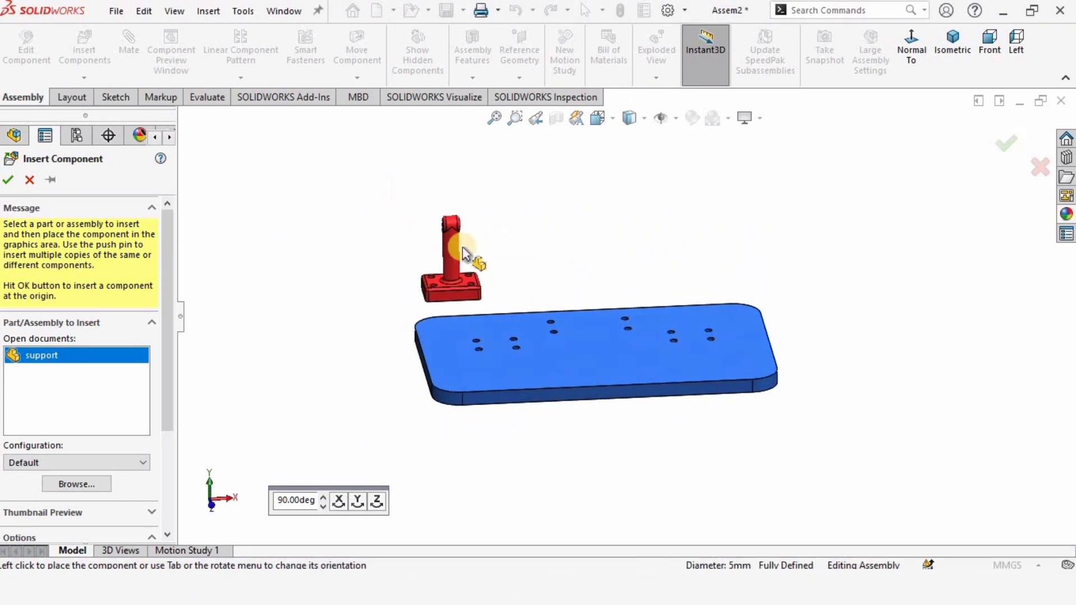
click(473, 286)
click(493, 337)
middle_drag(487, 313, 476, 265)
scroll(471, 326, down, 3)
scroll(476, 264, down, 3)
click(662, 433)
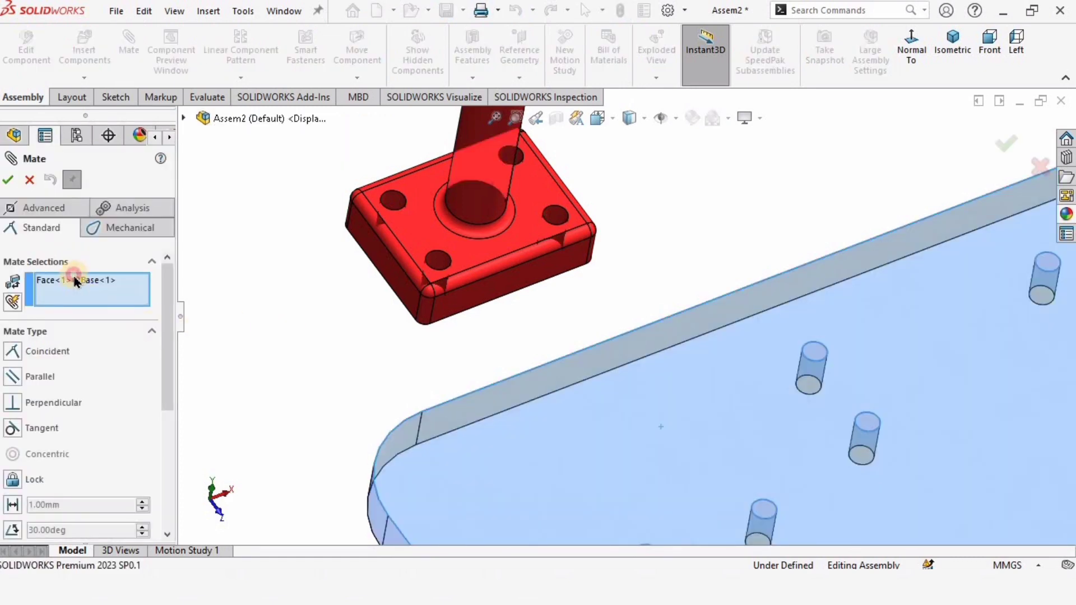
click(75, 281)
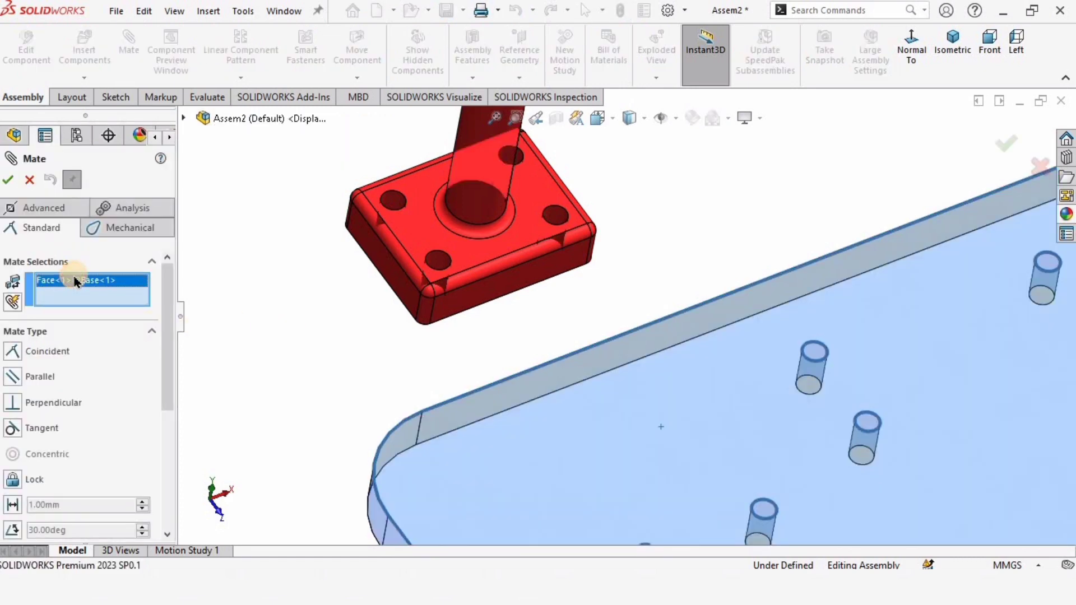
key(Delete)
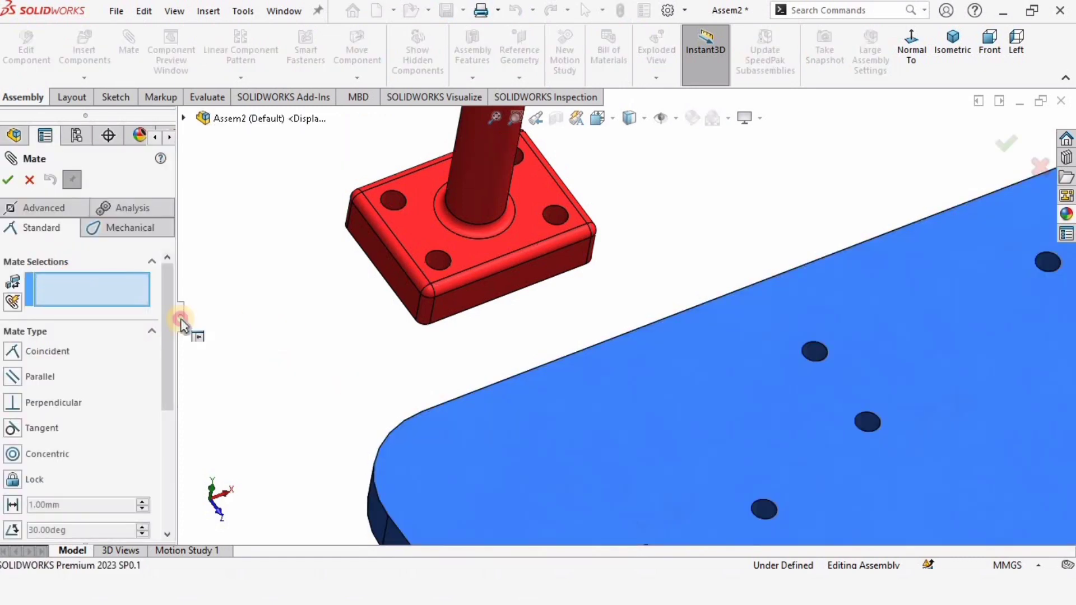
Step: Add a coincident mate between the base plate's upper face and the support's underside
click(663, 415)
middle_drag(480, 355, 553, 226)
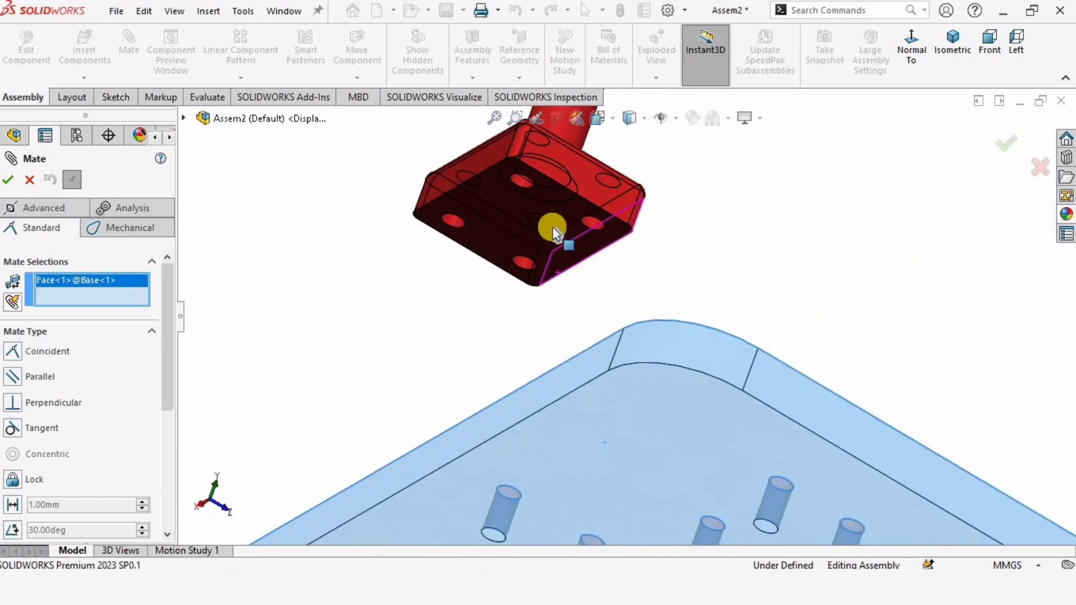
click(547, 228)
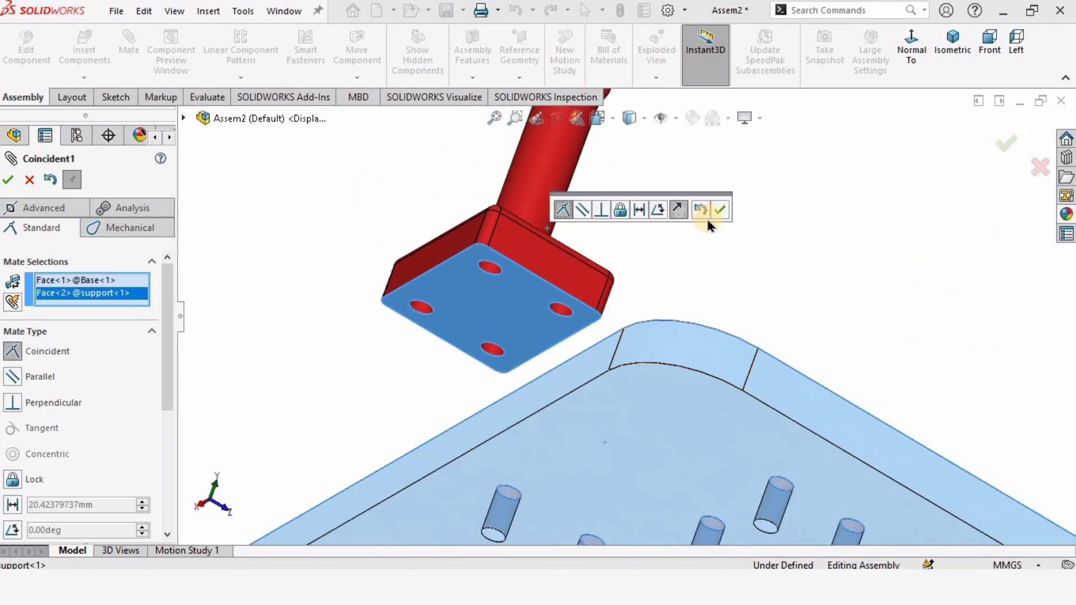
right_click(727, 368)
Step: Add a concentric mate between one mounting hole of the support and a matching hole in the base's end group
scroll(733, 375, up, 2)
middle_drag(734, 378, 735, 415)
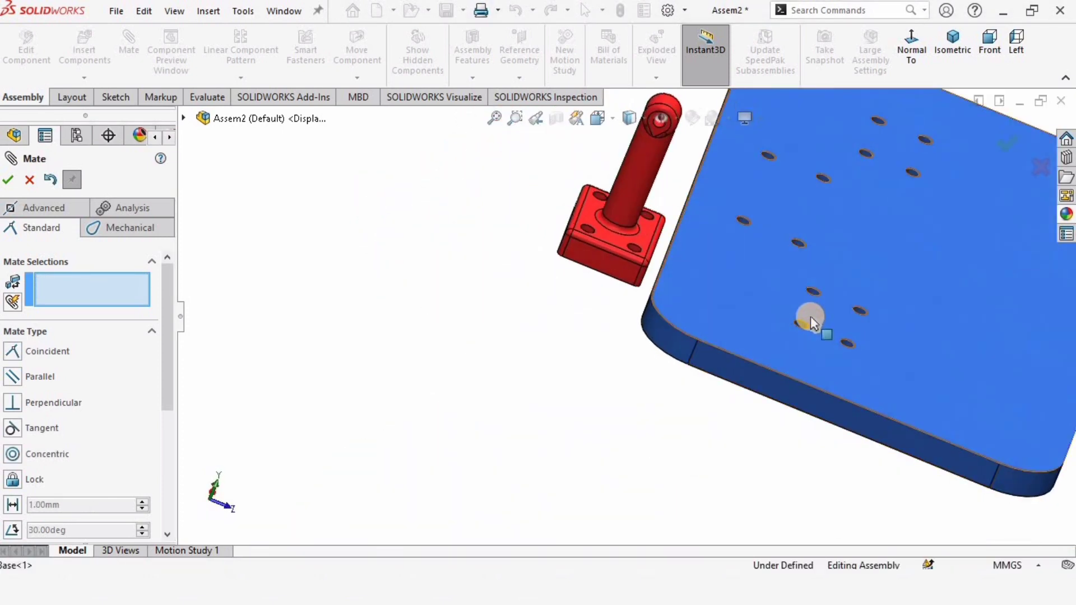
scroll(810, 316, down, 2)
middle_drag(514, 220, 506, 254)
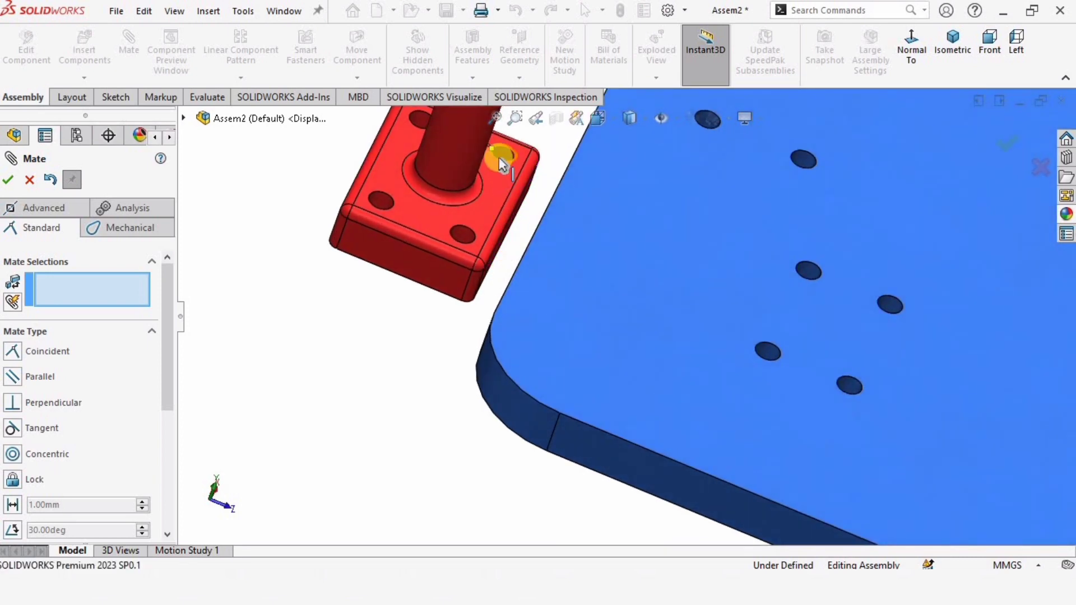
scroll(504, 168, down, 3)
click(529, 183)
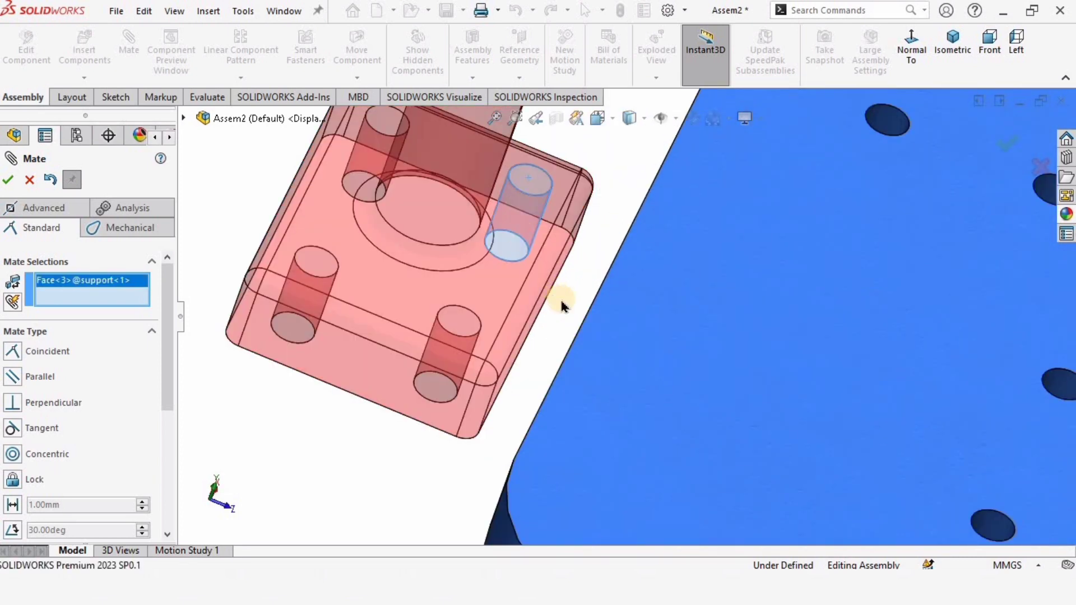
scroll(956, 379, up, 3)
scroll(930, 395, down, 3)
click(920, 381)
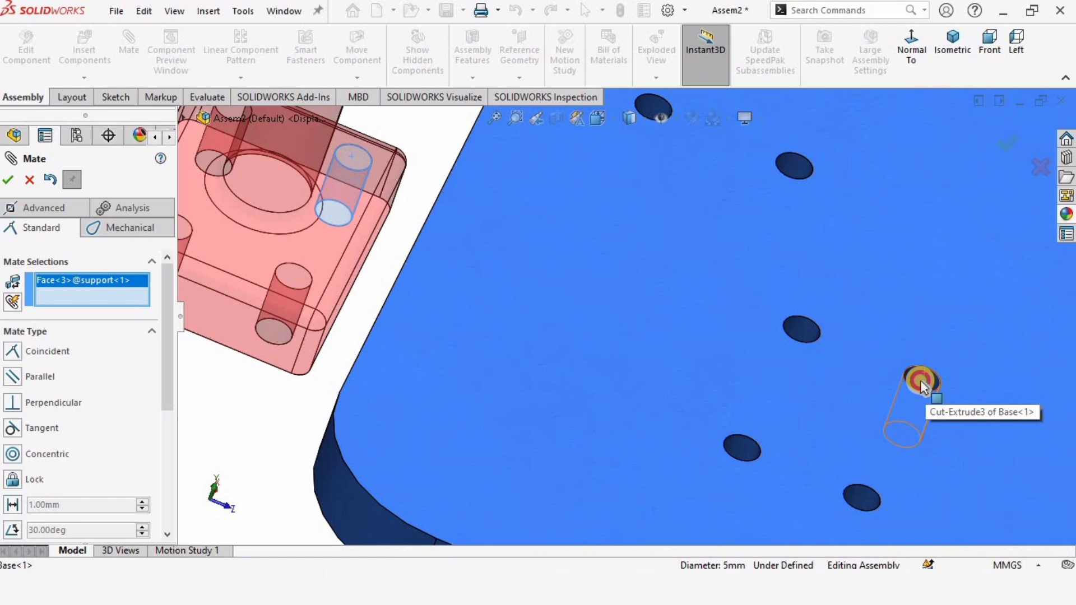
click(1049, 436)
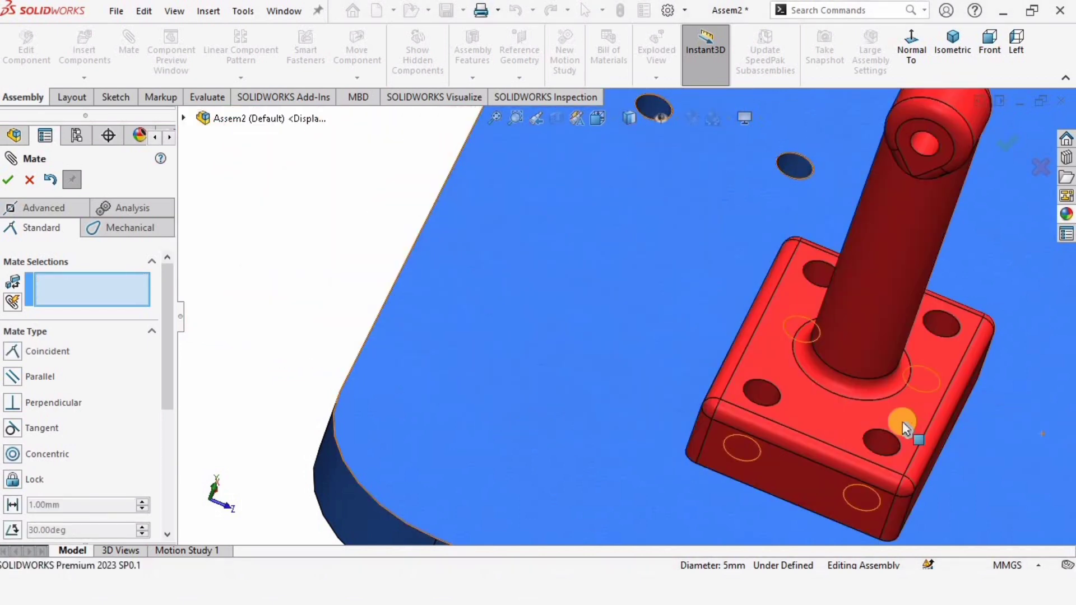
click(29, 180)
Step: Rotate the support about its mated hole until its other holes roughly line up with the base holes
scroll(671, 427, up, 3)
scroll(779, 403, down, 3)
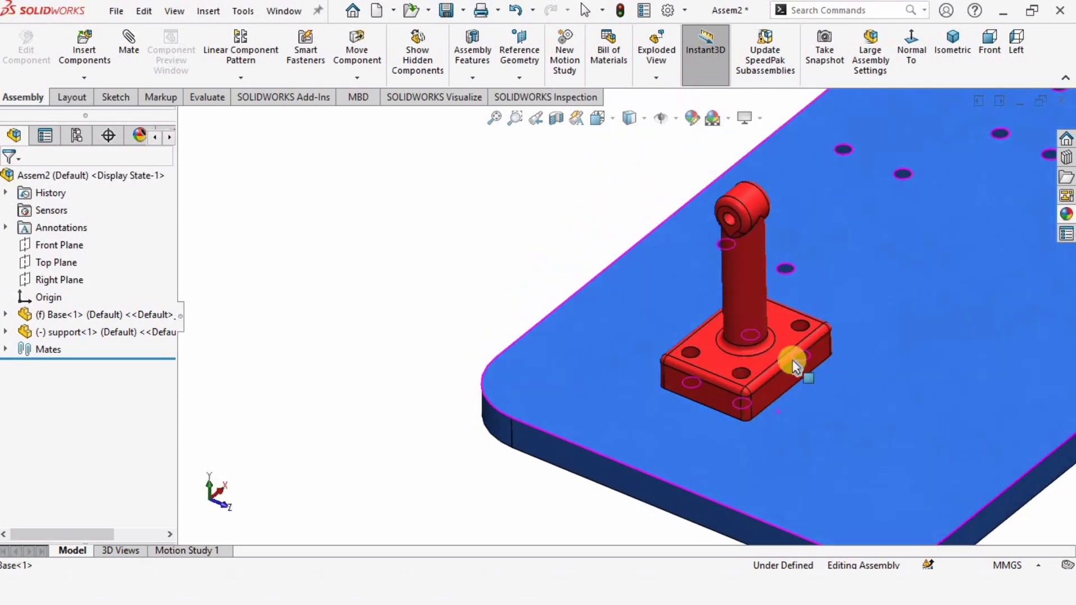
scroll(792, 311, up, 3)
middle_drag(793, 312, 674, 341)
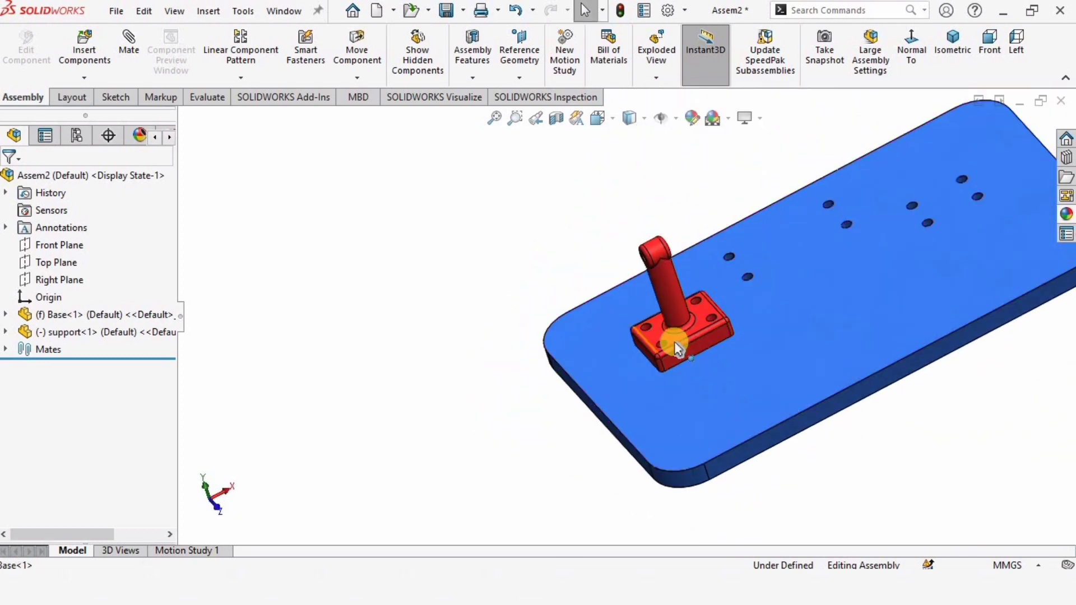
scroll(674, 341, down, 2)
drag(697, 335, 567, 356)
click(341, 318)
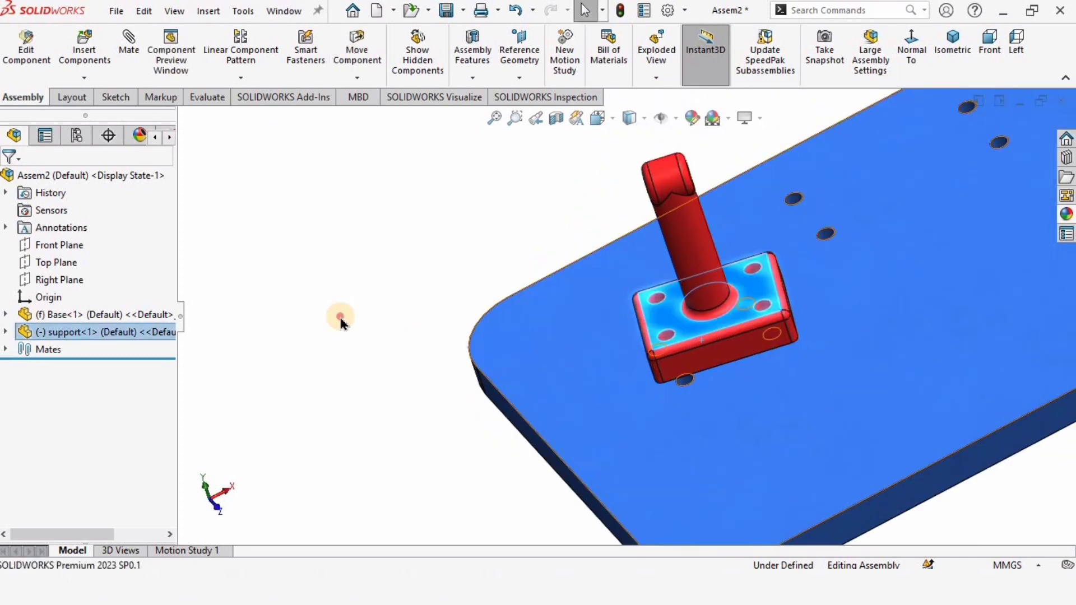
click(340, 324)
scroll(703, 364, down, 3)
middle_drag(715, 384, 597, 329)
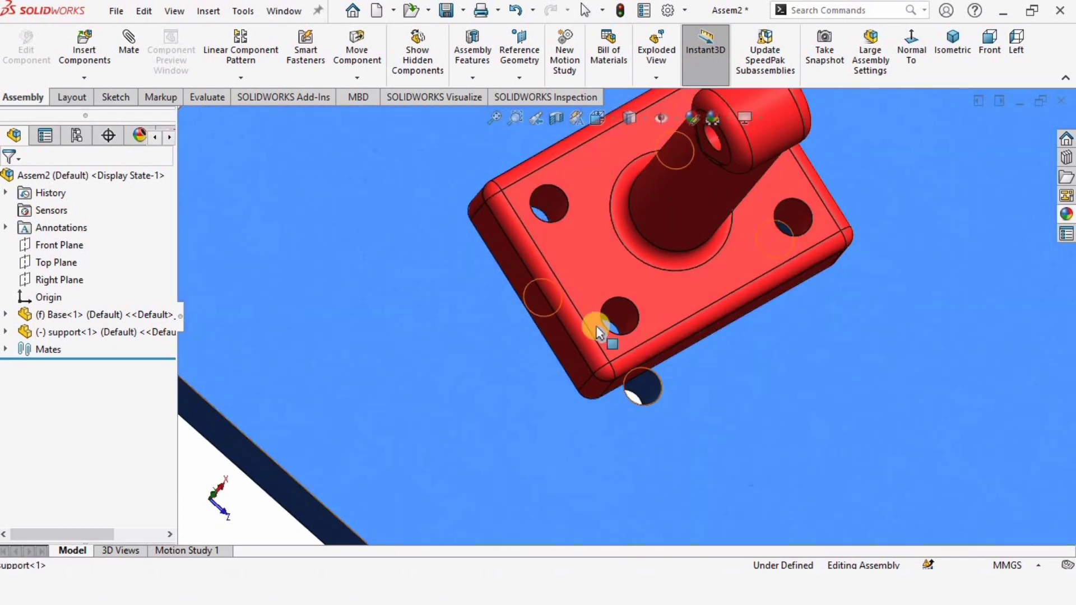
drag(597, 329, 645, 433)
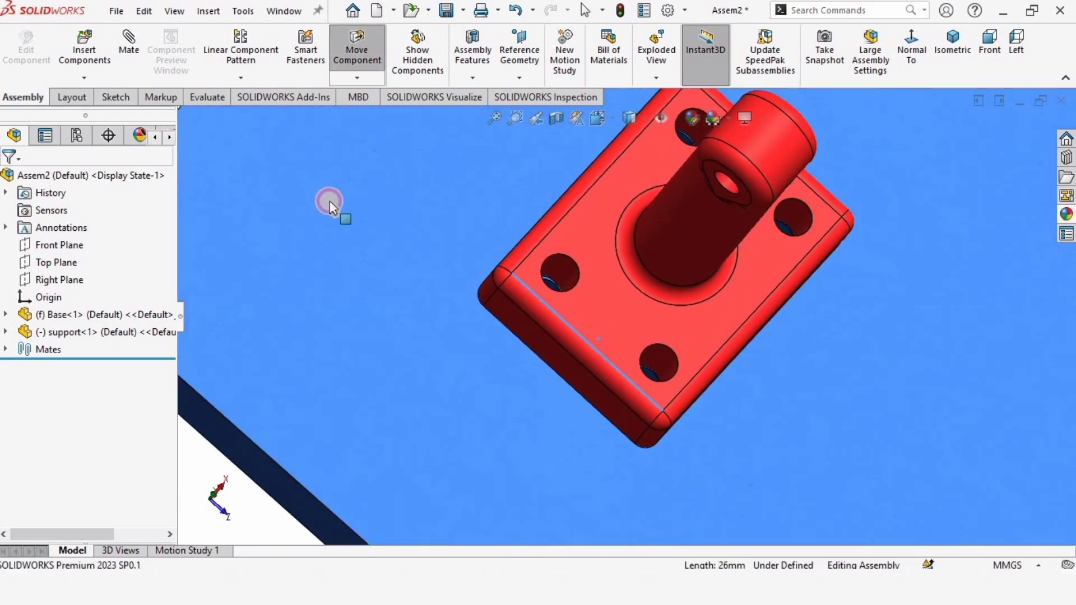
scroll(360, 289, up, 3)
Step: Add a second concentric mate between another support mounting hole and the base hole beneath it
click(157, 122)
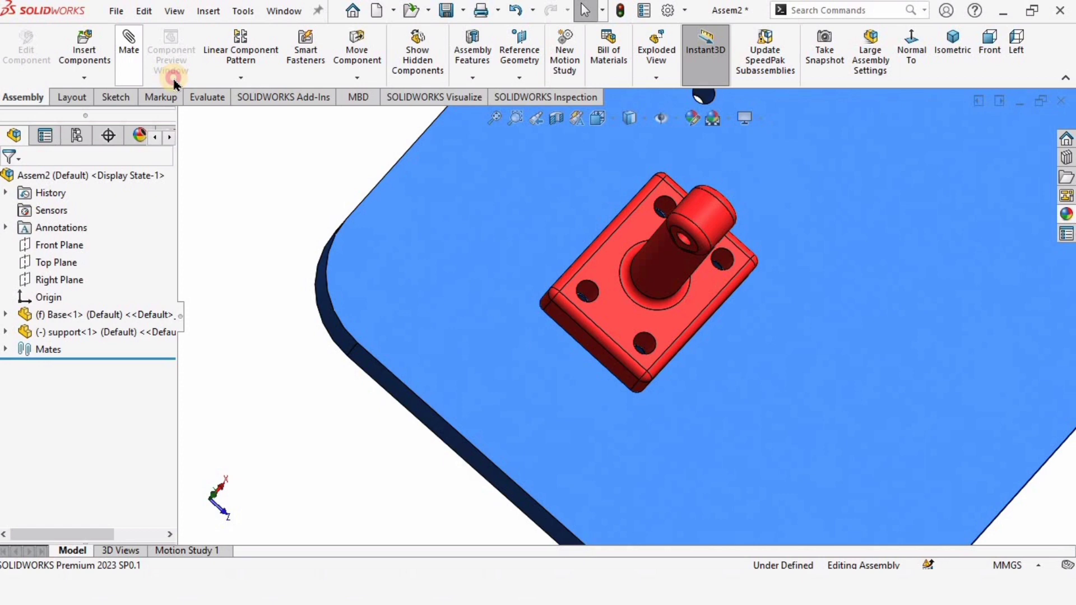
scroll(605, 331, down, 6)
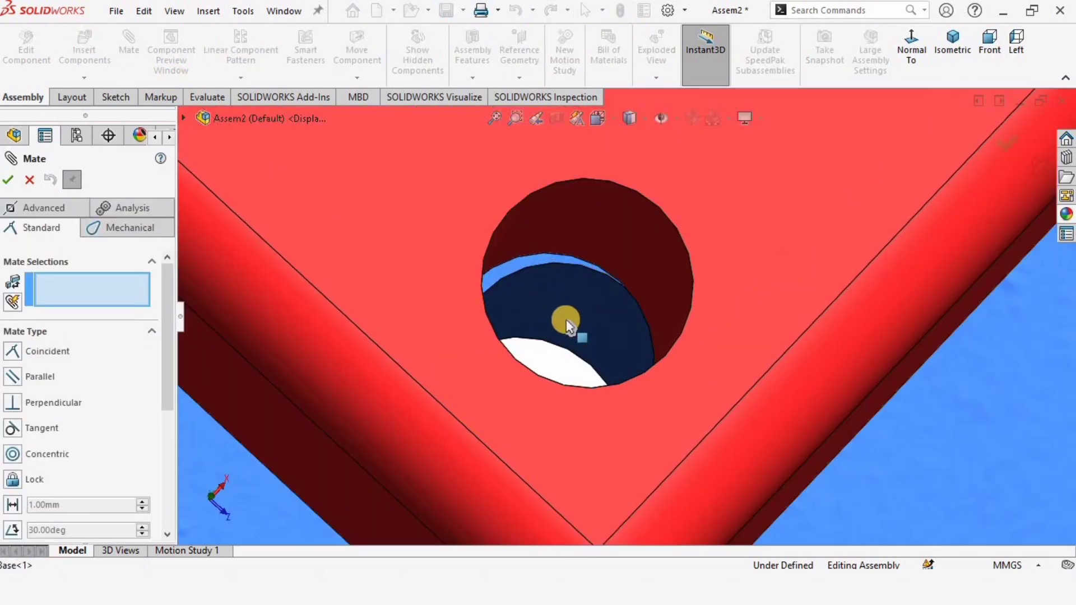
click(567, 322)
click(604, 237)
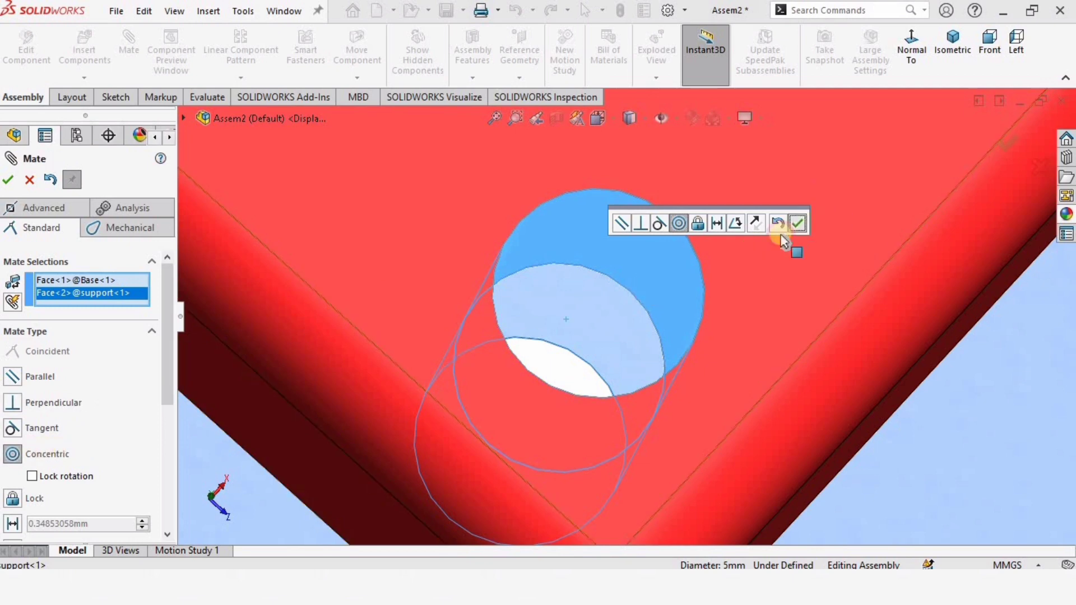
click(797, 223)
click(31, 179)
scroll(617, 320, up, 5)
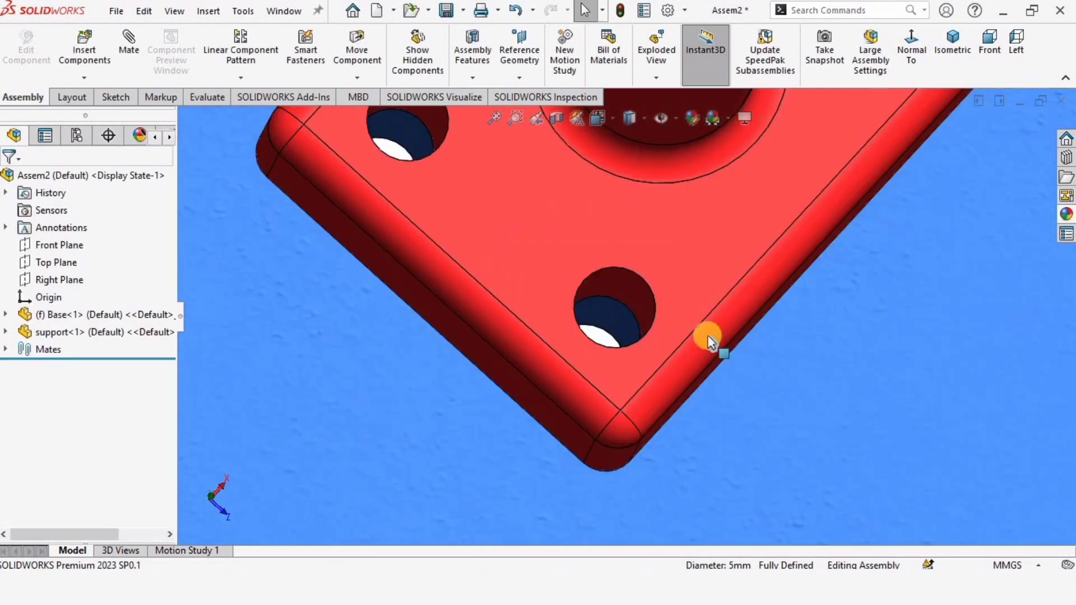
Step: Try to move the support to test its constraints, and inspect how it sits on the base plate
scroll(708, 337, up, 3)
middle_drag(708, 336, 660, 254)
drag(682, 260, 674, 279)
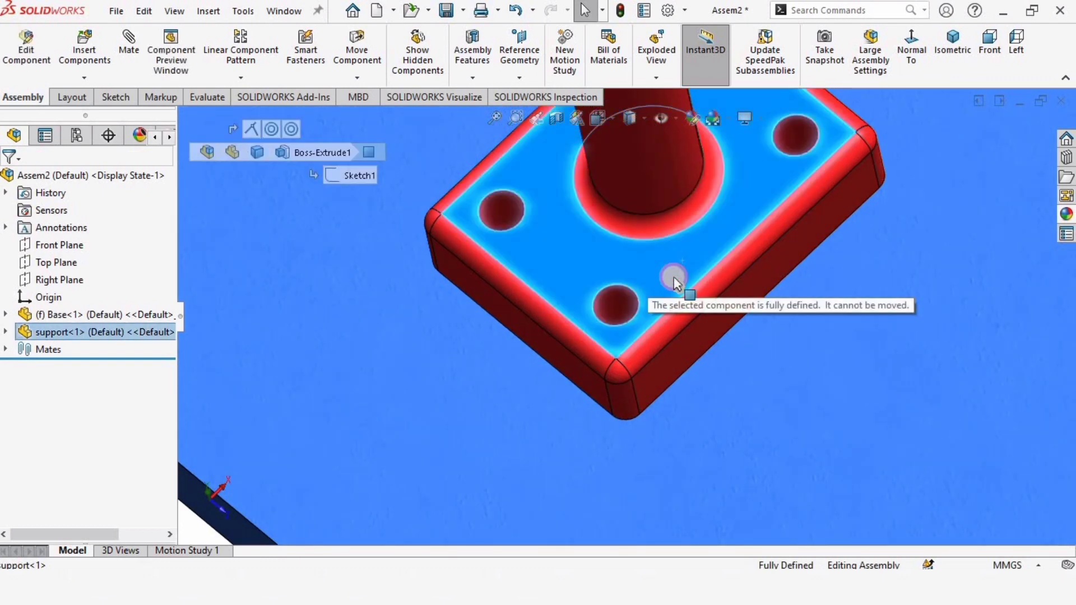
scroll(673, 277, up, 5)
middle_drag(646, 187, 820, 334)
scroll(848, 314, up, 4)
scroll(852, 313, down, 4)
click(812, 132)
scroll(564, 255, up, 3)
middle_drag(565, 254, 464, 317)
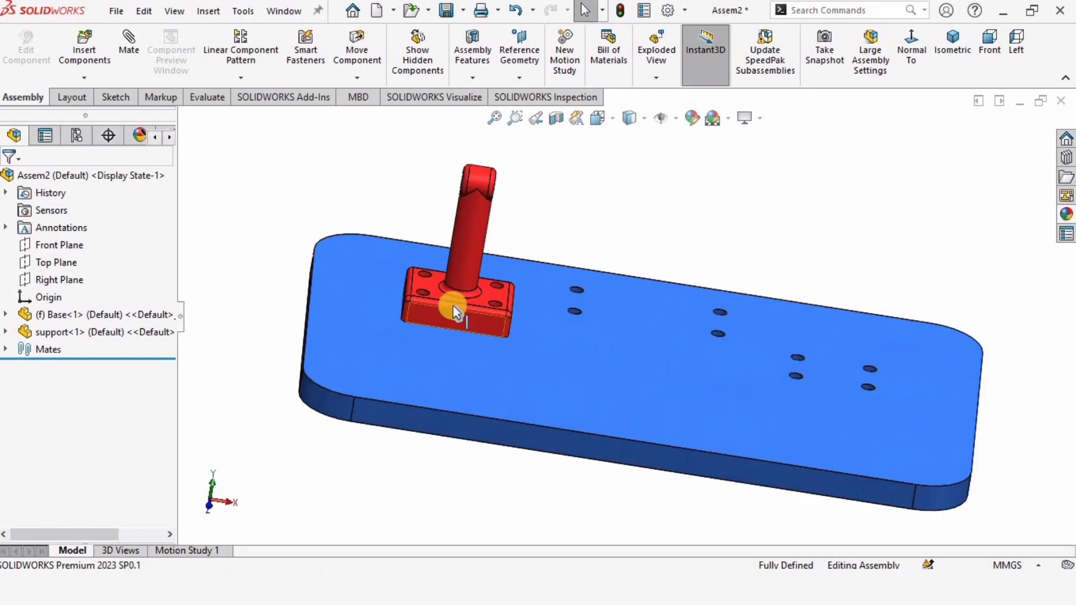
click(82, 52)
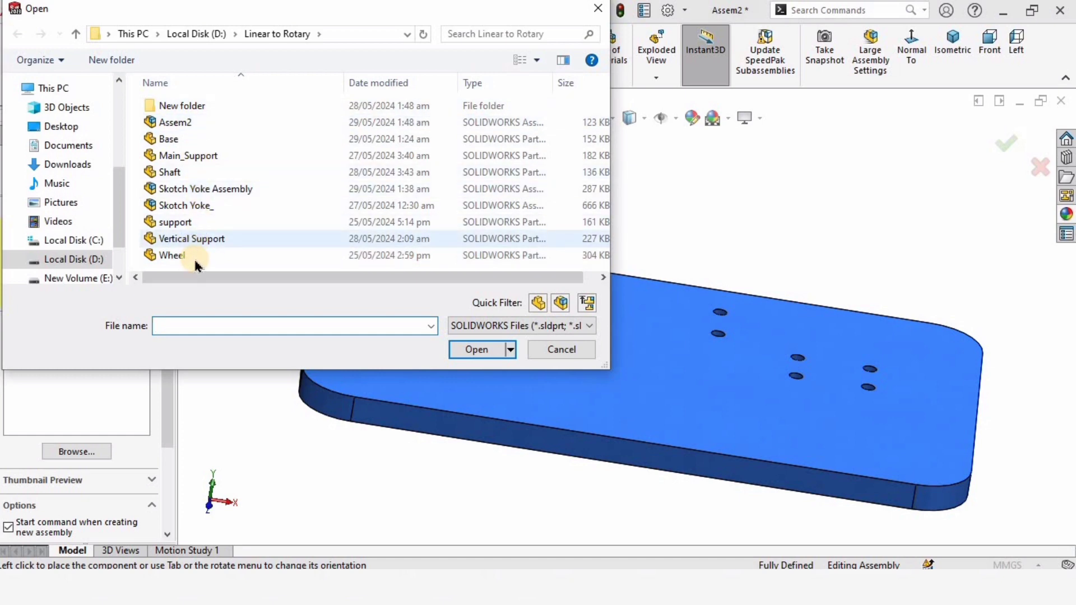
click(201, 225)
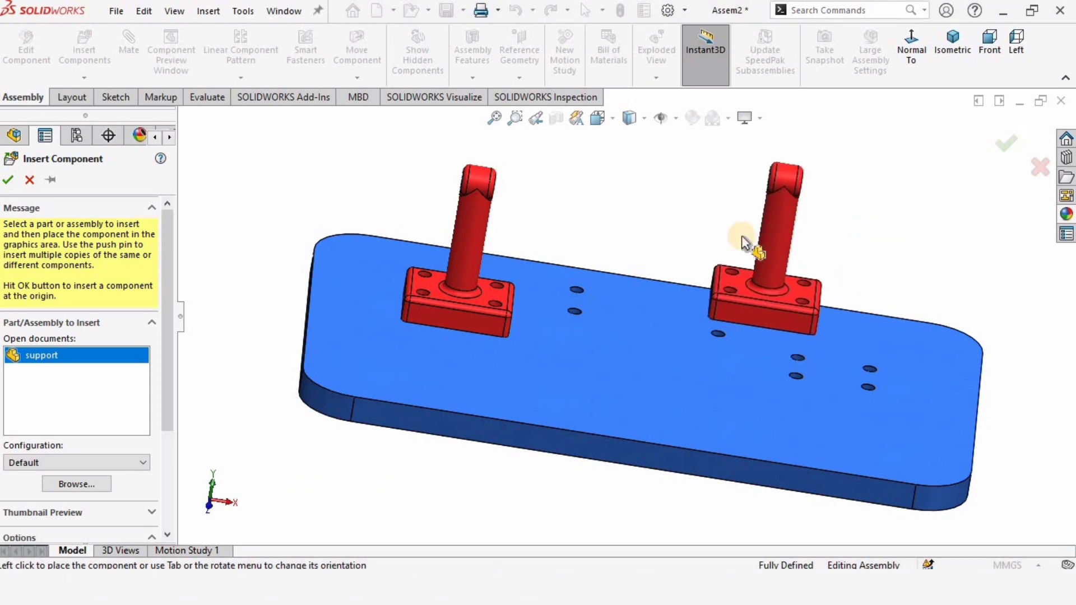
click(23, 181)
Step: Create a reference plane midway between the two short end faces of the base plate
middle_drag(432, 312, 255, 235)
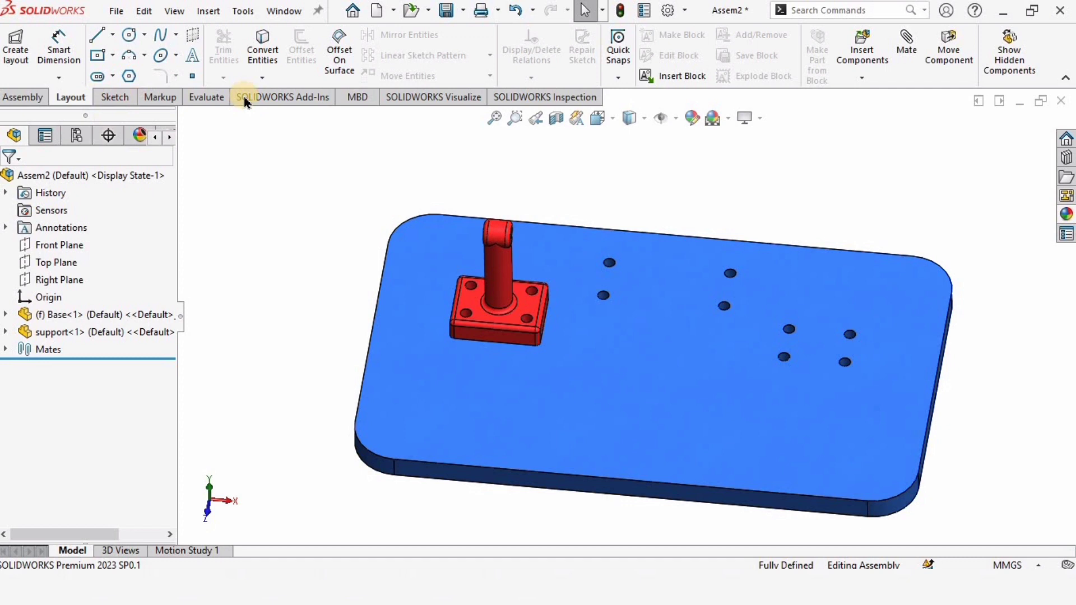
click(38, 99)
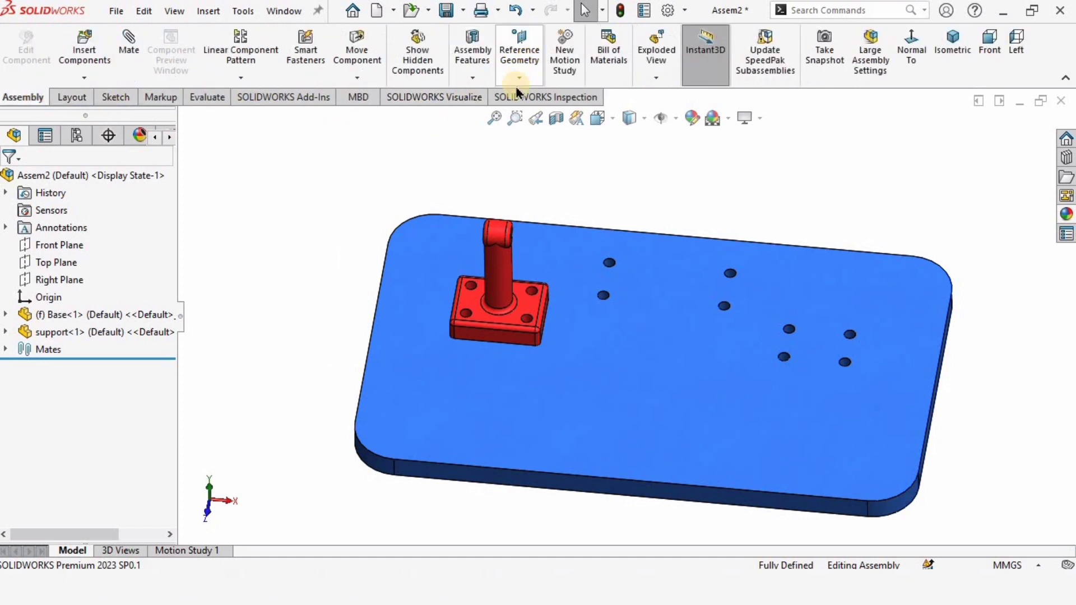
click(519, 80)
click(533, 96)
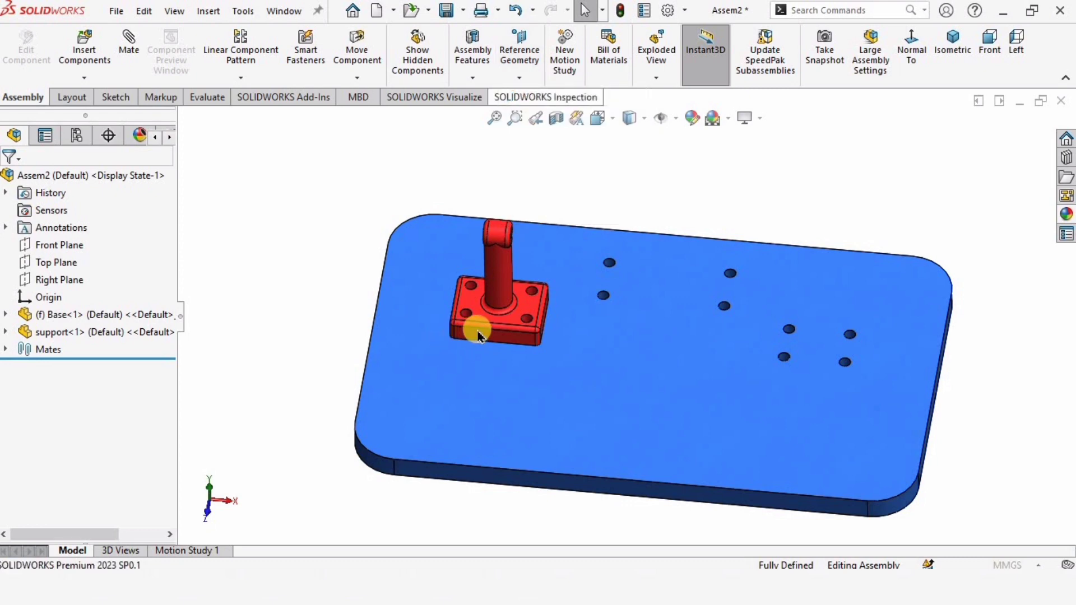
middle_drag(440, 331, 392, 314)
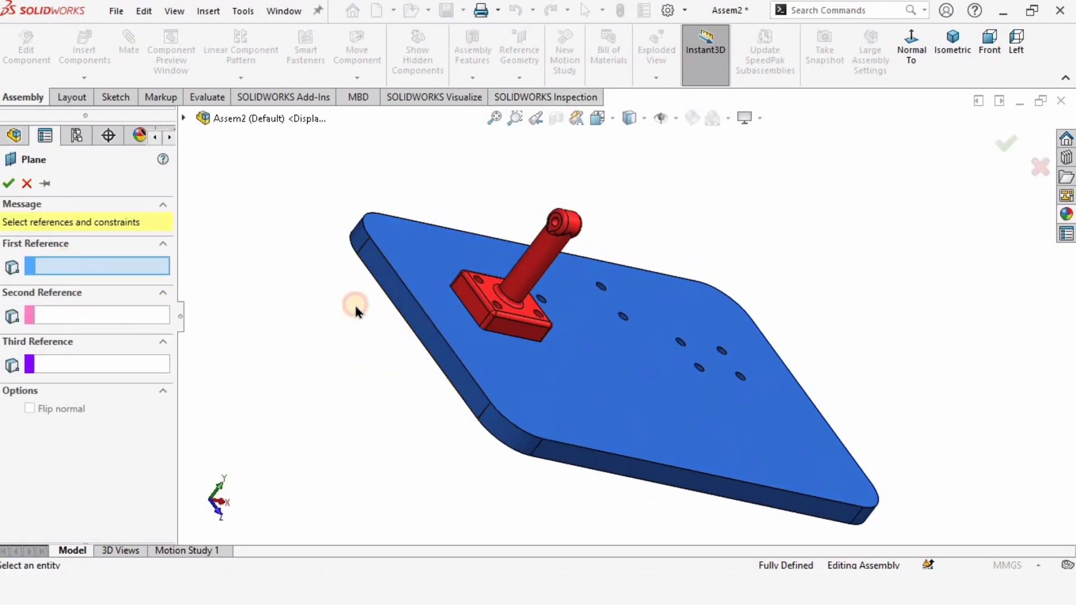
click(402, 324)
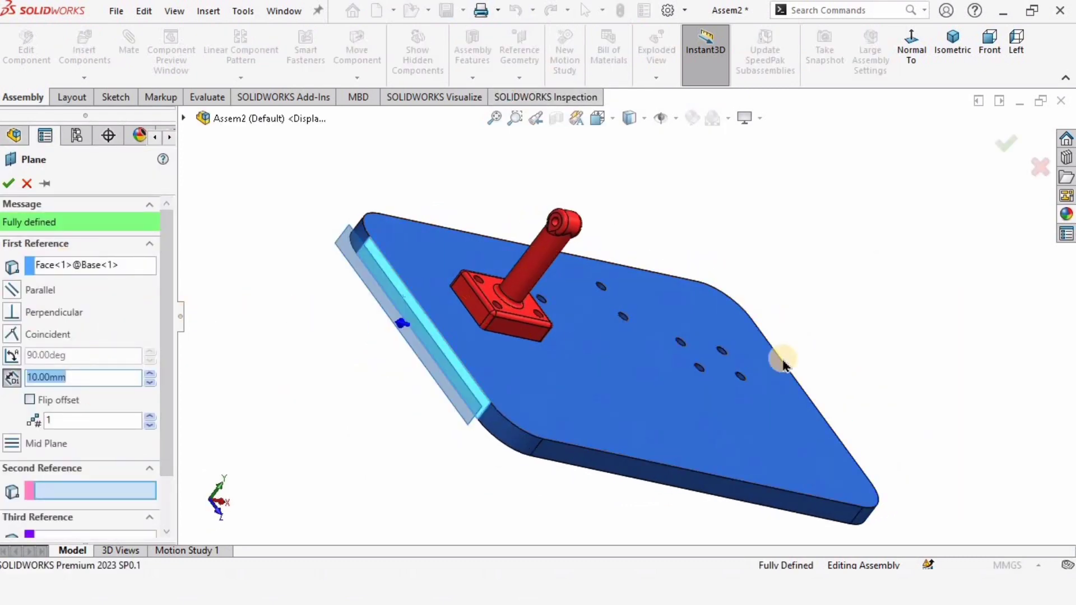
middle_drag(783, 363, 764, 389)
click(768, 392)
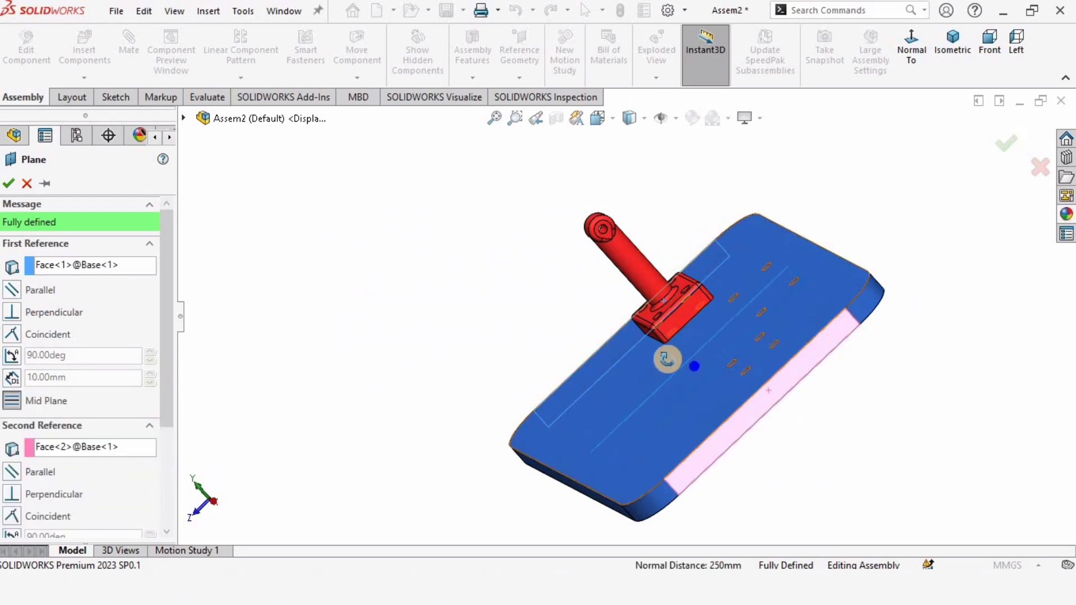
middle_drag(666, 359, 689, 243)
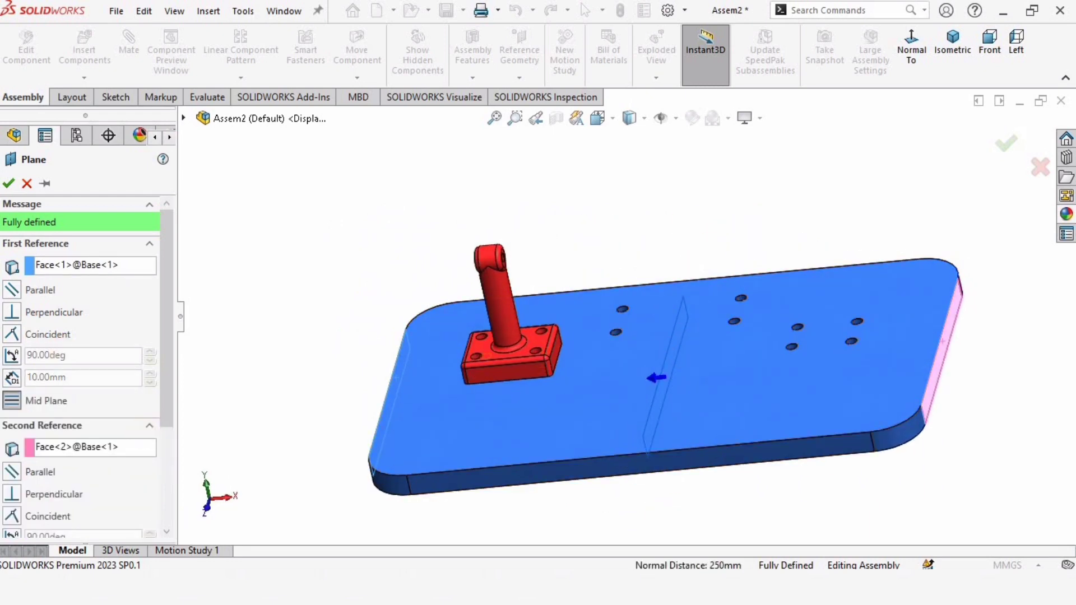
click(8, 183)
middle_drag(401, 366, 449, 354)
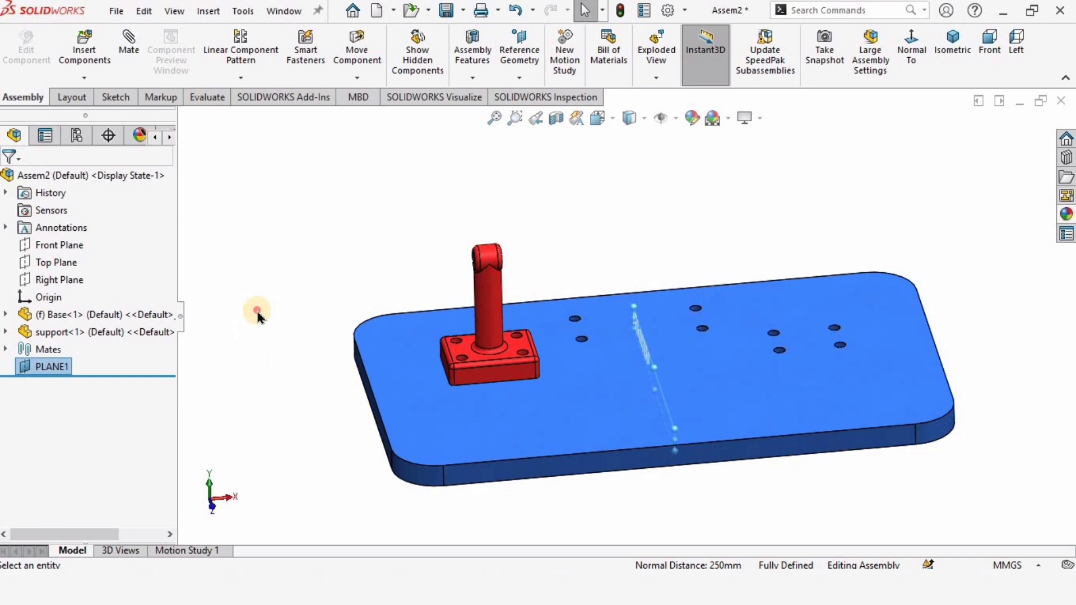
click(258, 309)
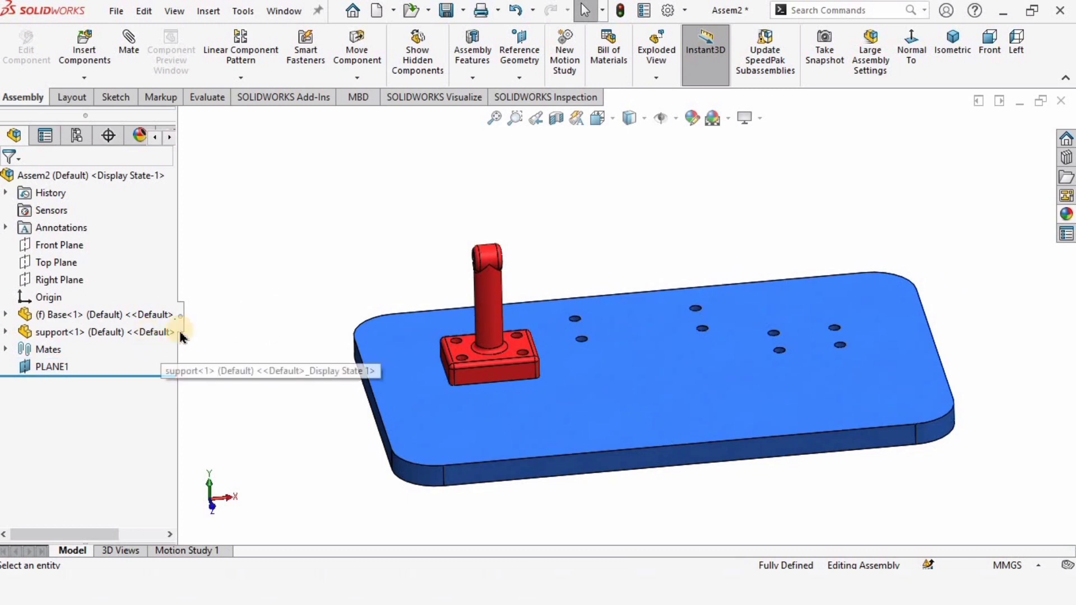
Step: Mirror the support component about the base's mid-plane, keeping the Center of bounding box mirror type
click(256, 80)
click(258, 213)
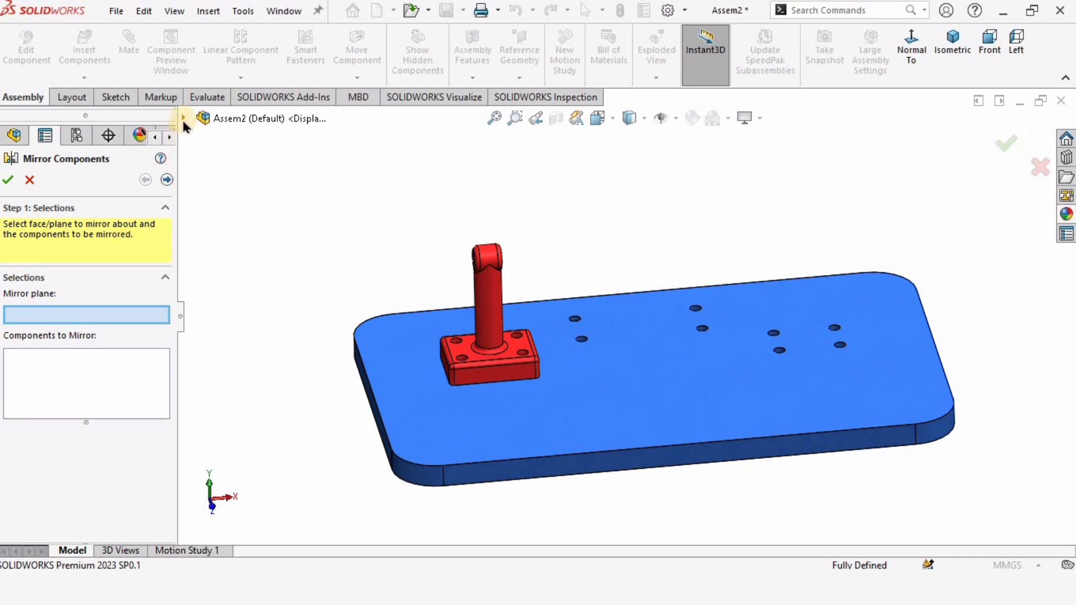
click(184, 118)
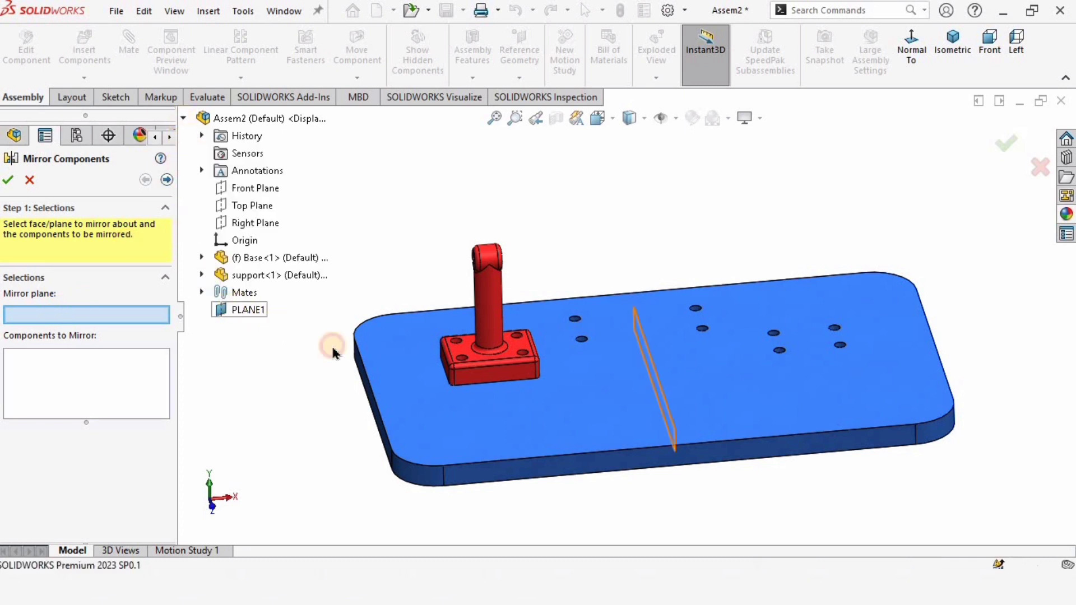
click(145, 381)
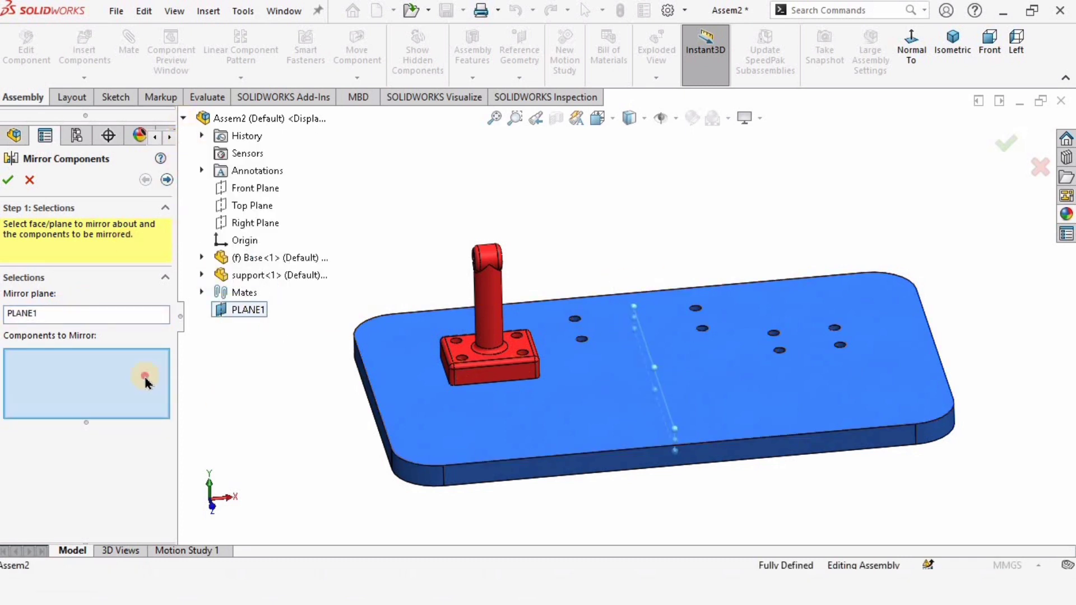
click(487, 324)
click(167, 179)
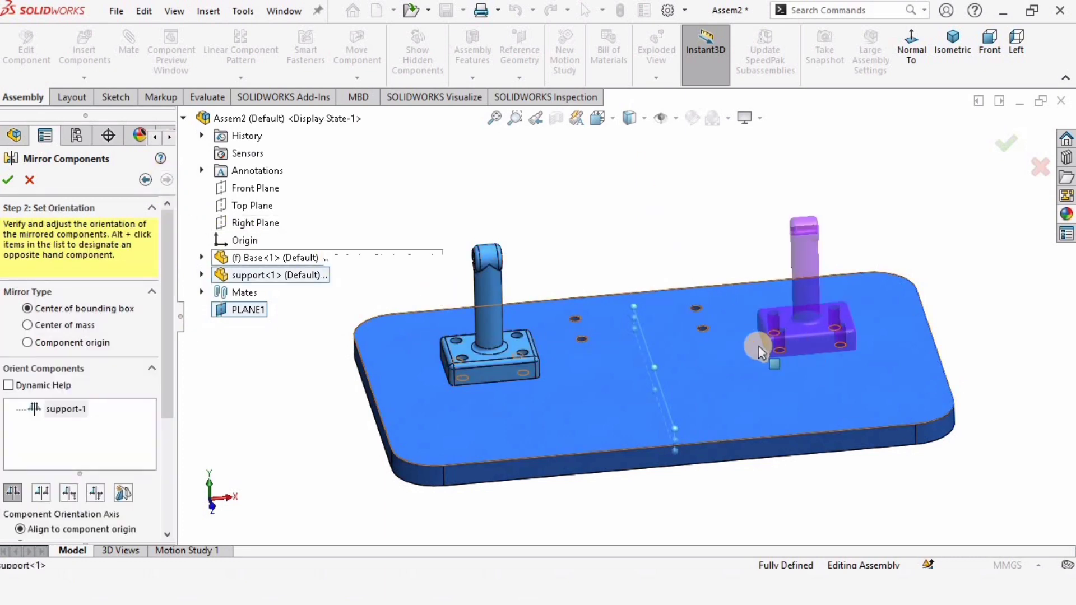
middle_drag(797, 446, 805, 496)
scroll(727, 264, down, 7)
middle_drag(676, 283, 669, 326)
click(7, 181)
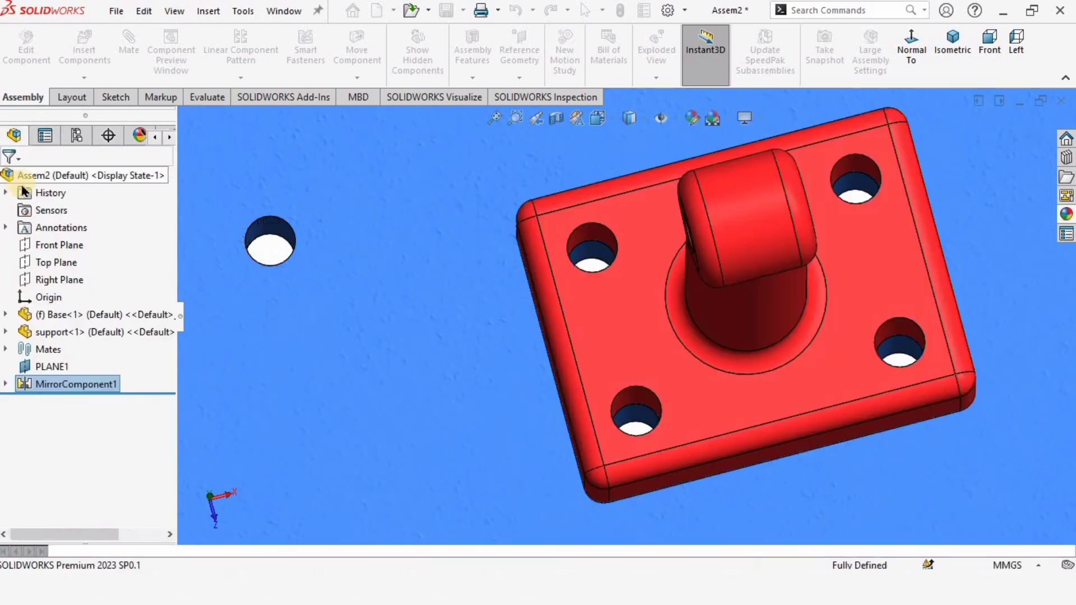
Step: Check the mirrored support's hole alignment, and load the Main_Support part from the Linear to Rotary folder for insertion
scroll(617, 343, up, 2)
scroll(614, 250, down, 5)
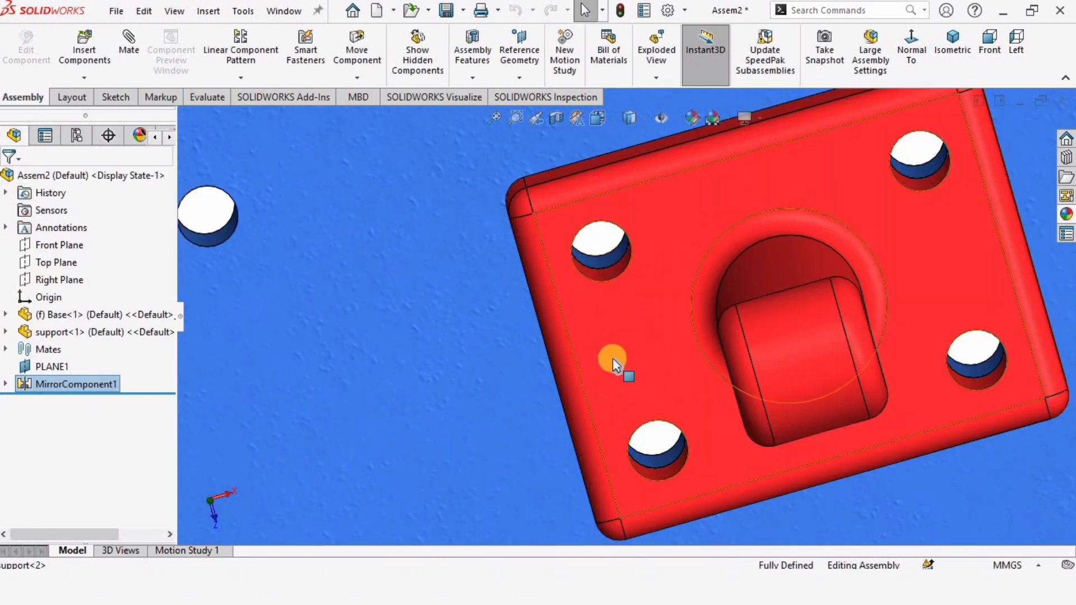
scroll(613, 358, up, 5)
middle_drag(493, 420, 371, 285)
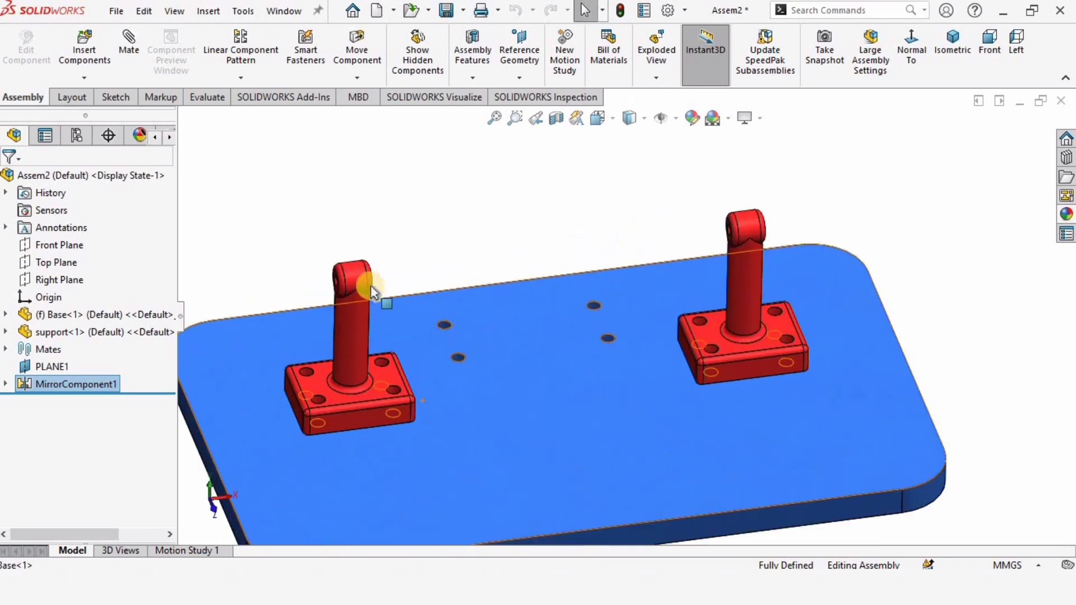
click(84, 44)
click(73, 457)
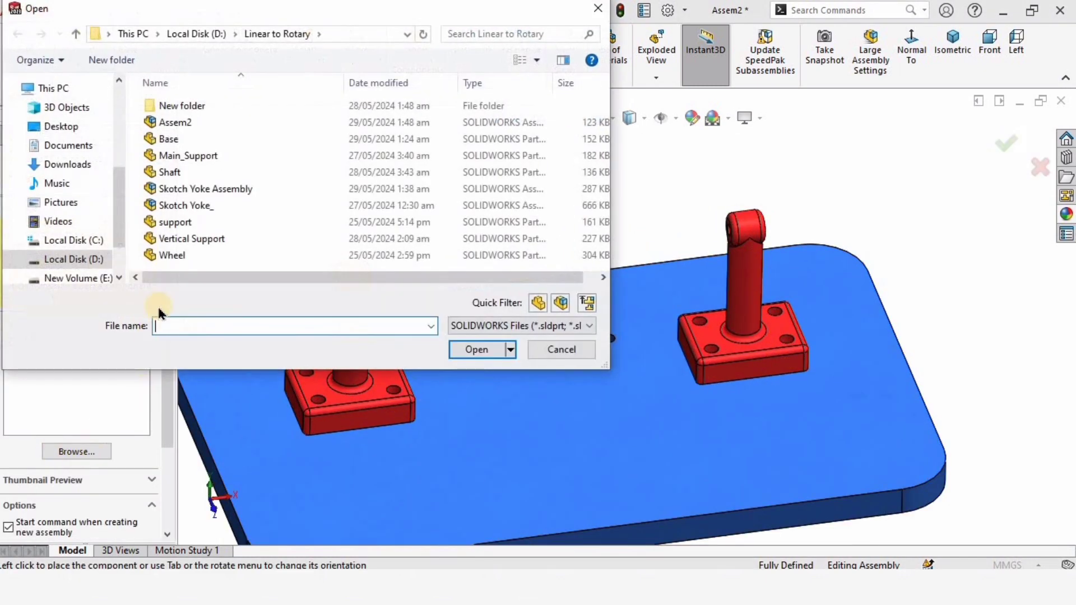
click(192, 158)
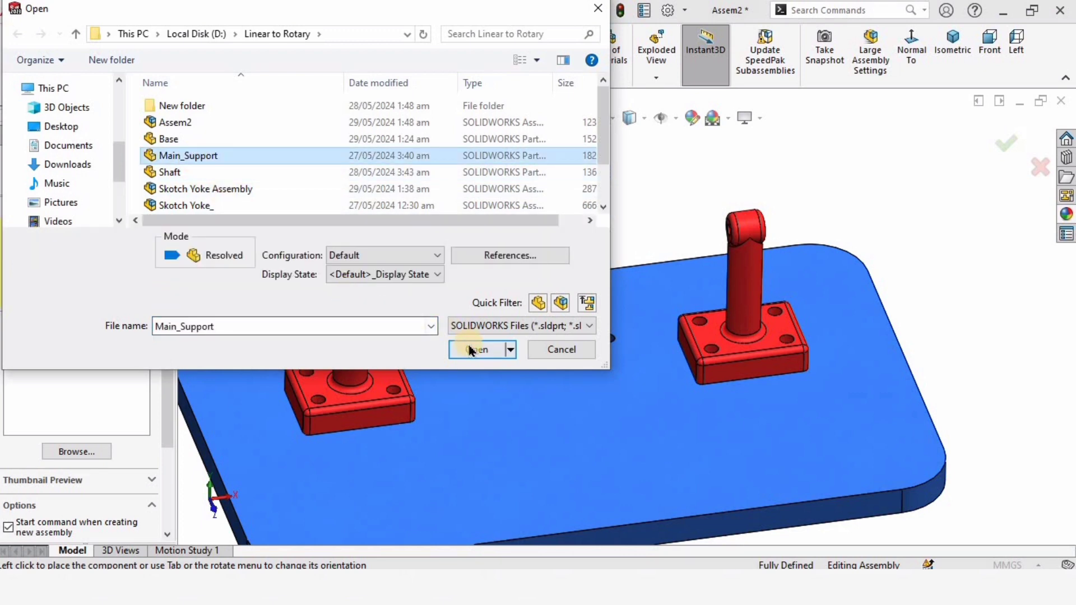
click(469, 349)
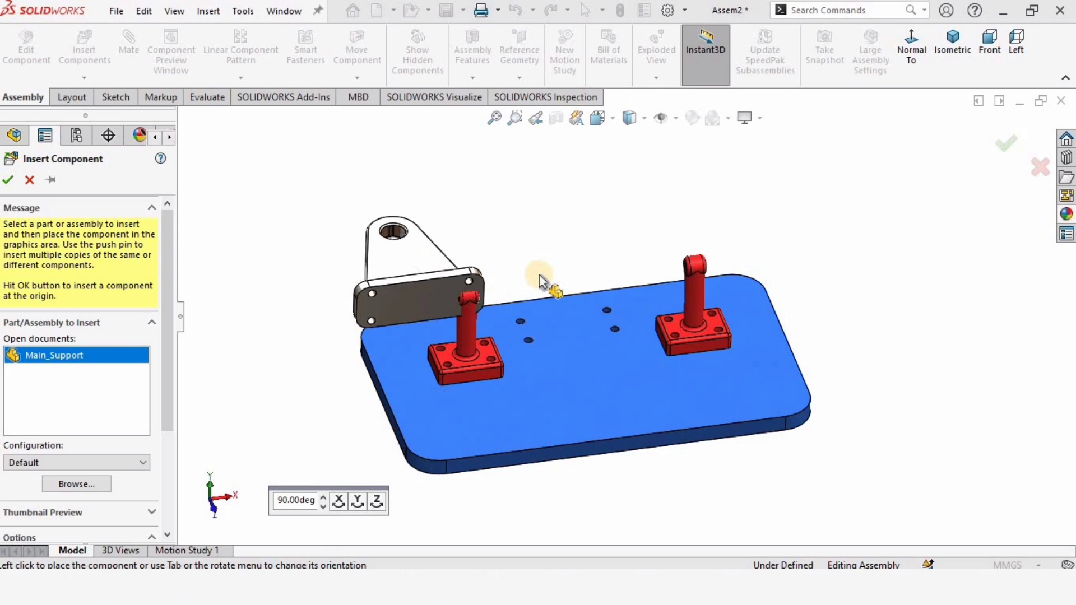
Step: Turn the Main_Support in 90-degree increments until it stands upright, and place it above the rear edge of the base
click(353, 501)
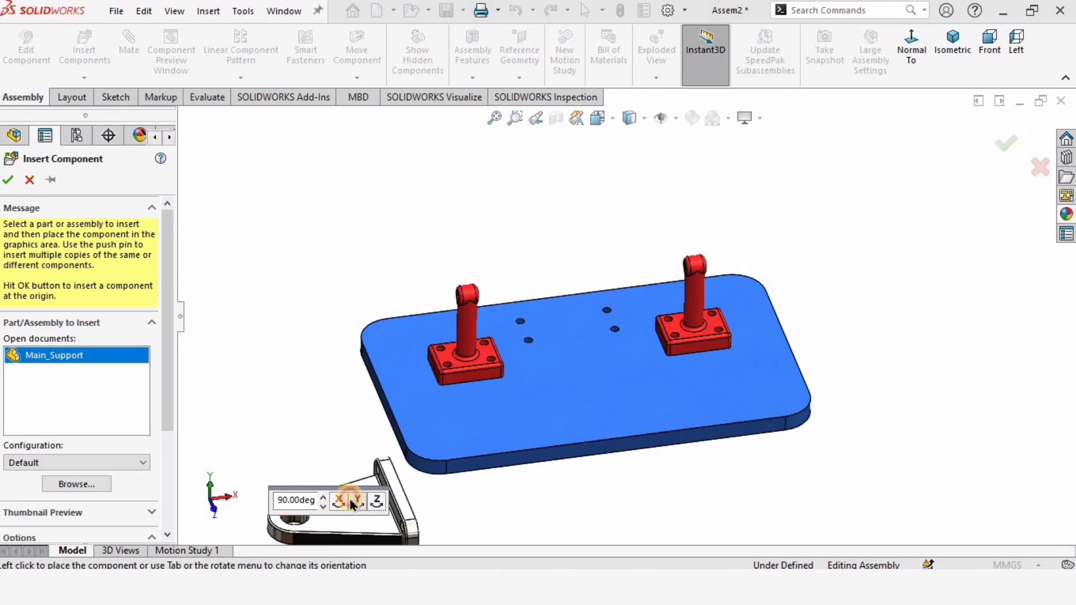
click(352, 500)
click(353, 501)
click(354, 502)
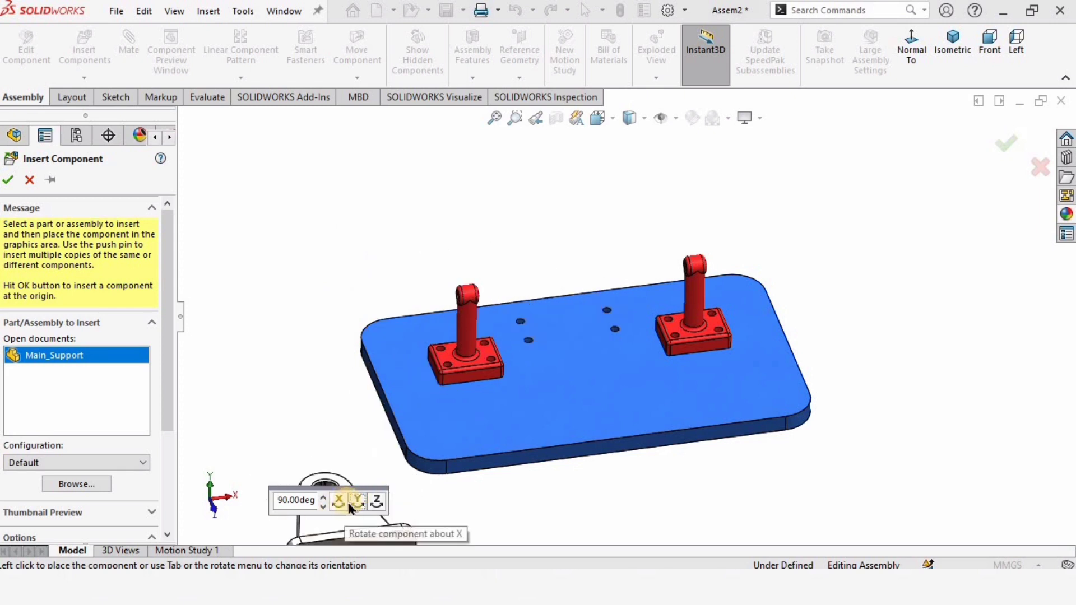
click(340, 503)
click(487, 192)
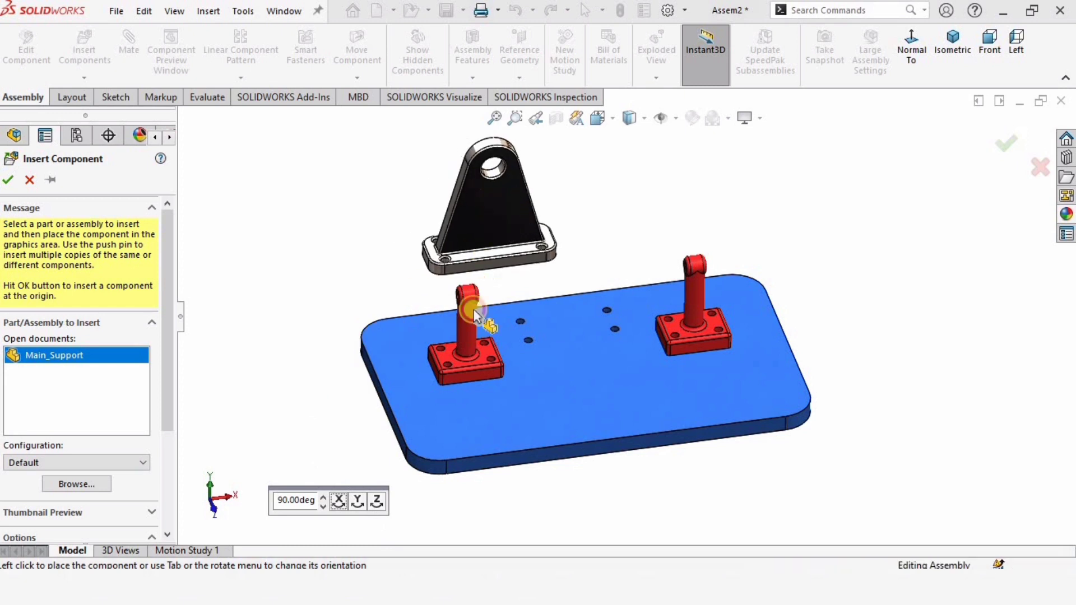
Step: Rotate the Main_Support freely so that it tilts away from its upright placement
middle_drag(477, 326, 560, 286)
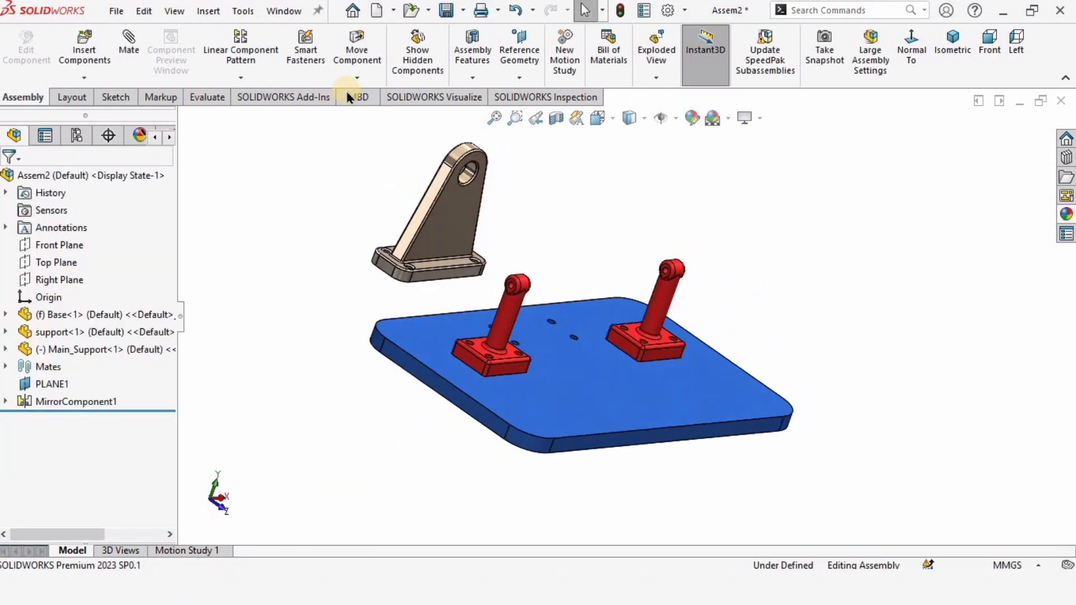
click(359, 78)
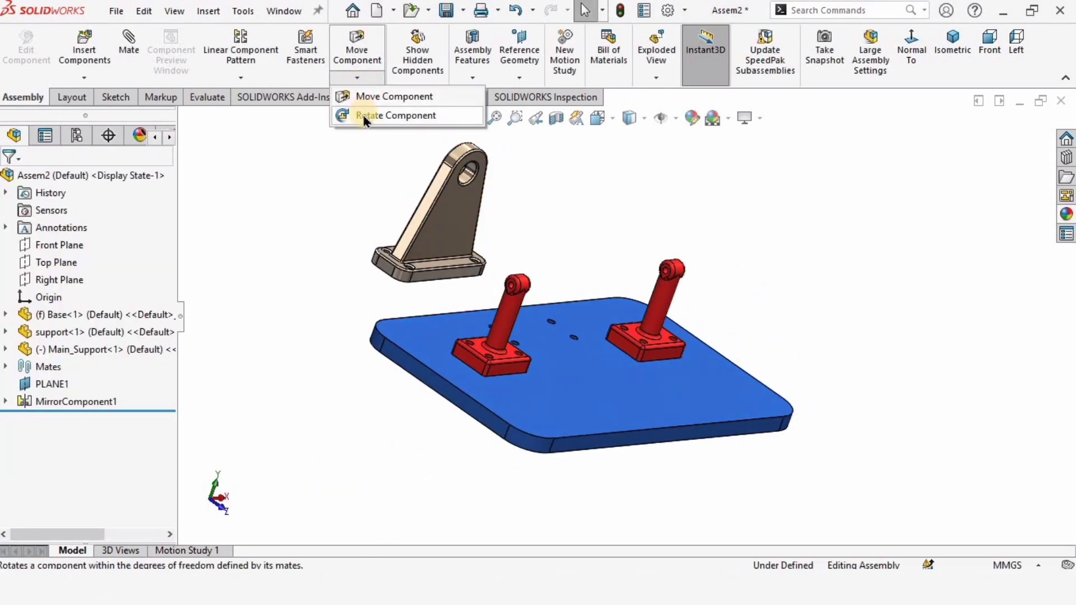
click(395, 115)
mouse_move(447, 202)
mouse_down()
mouse_move(445, 188)
mouse_move(448, 213)
mouse_move(451, 202)
mouse_up()
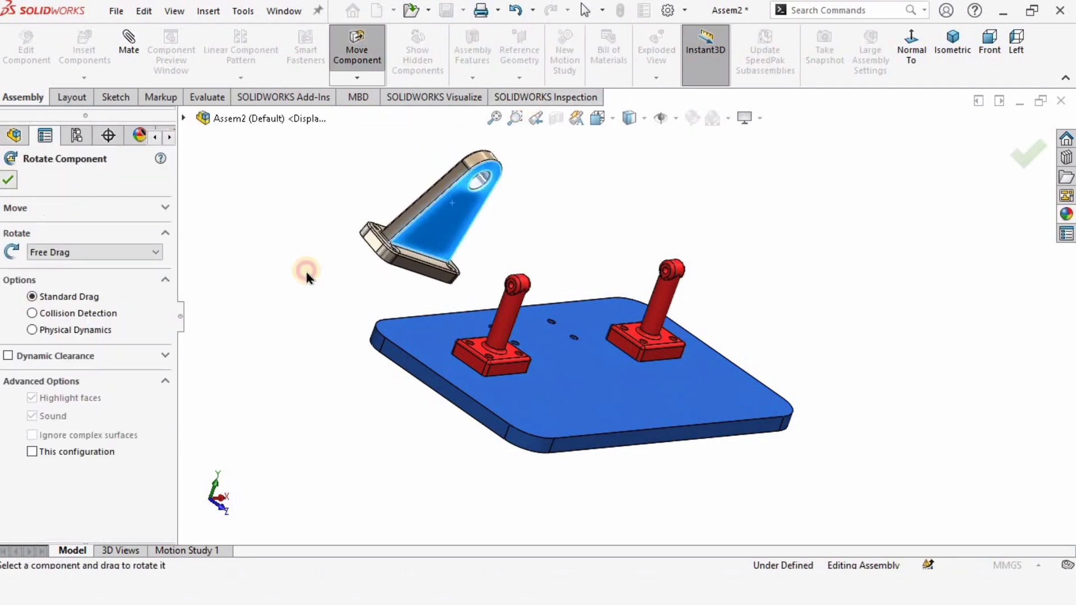
key(Escape)
middle_drag(441, 277, 202, 200)
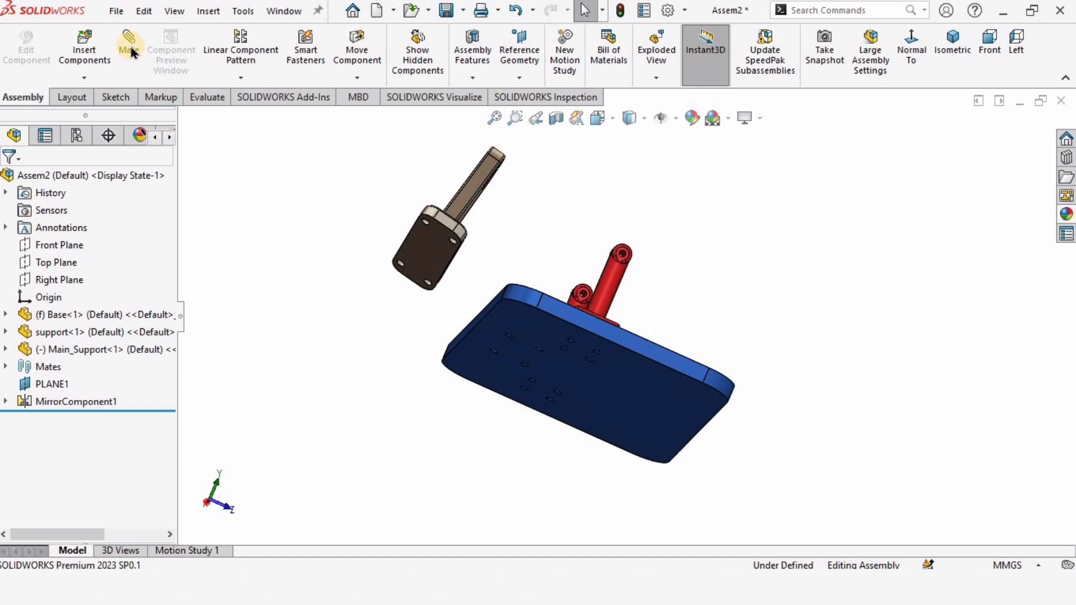
click(600, 411)
click(611, 288)
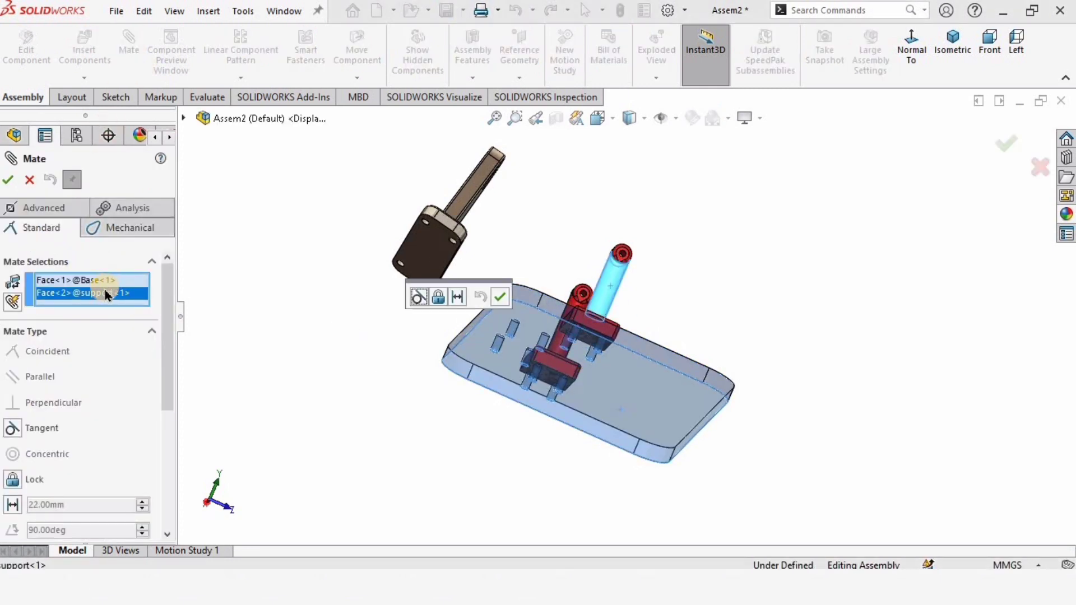
key(Delete)
click(59, 284)
key(Delete)
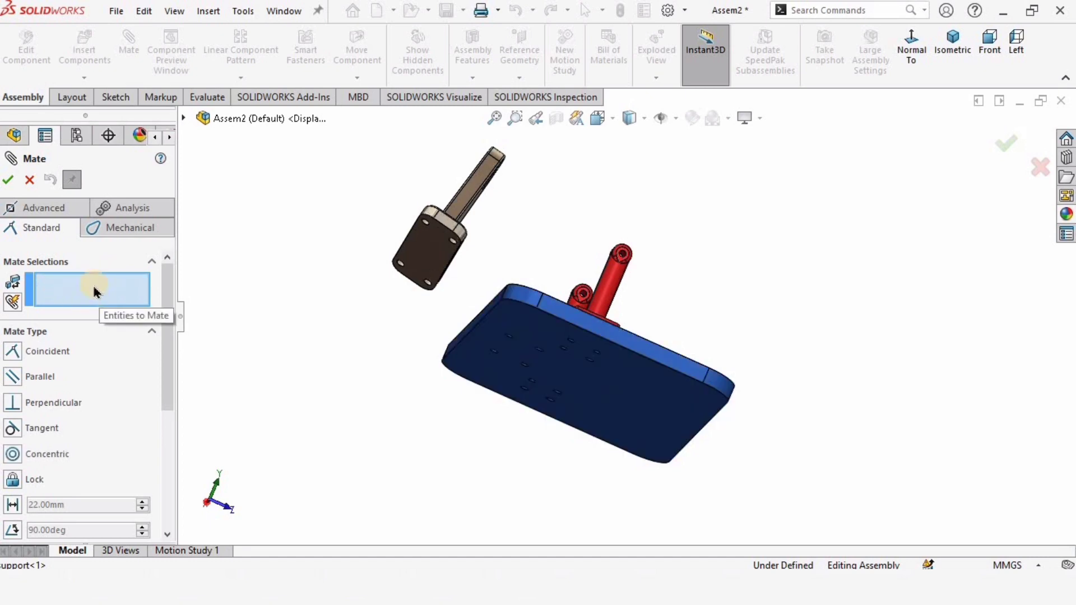
Step: Add a coincident mate between the underside of the Main_Support's foot and the top face of the base
middle_drag(482, 274, 802, 243)
scroll(416, 290, down, 3)
click(432, 270)
click(690, 288)
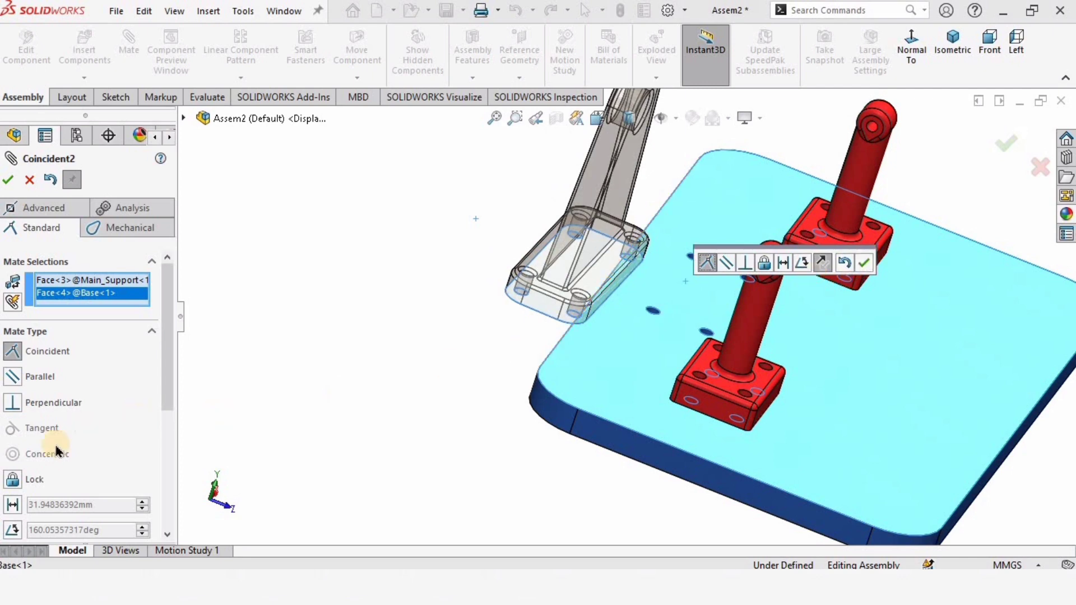
click(8, 179)
Step: Add a concentric mate between one corner hole of the Main_Support's foot and the matching hole in the base's middle group
scroll(653, 312, down, 3)
middle_drag(641, 304, 641, 331)
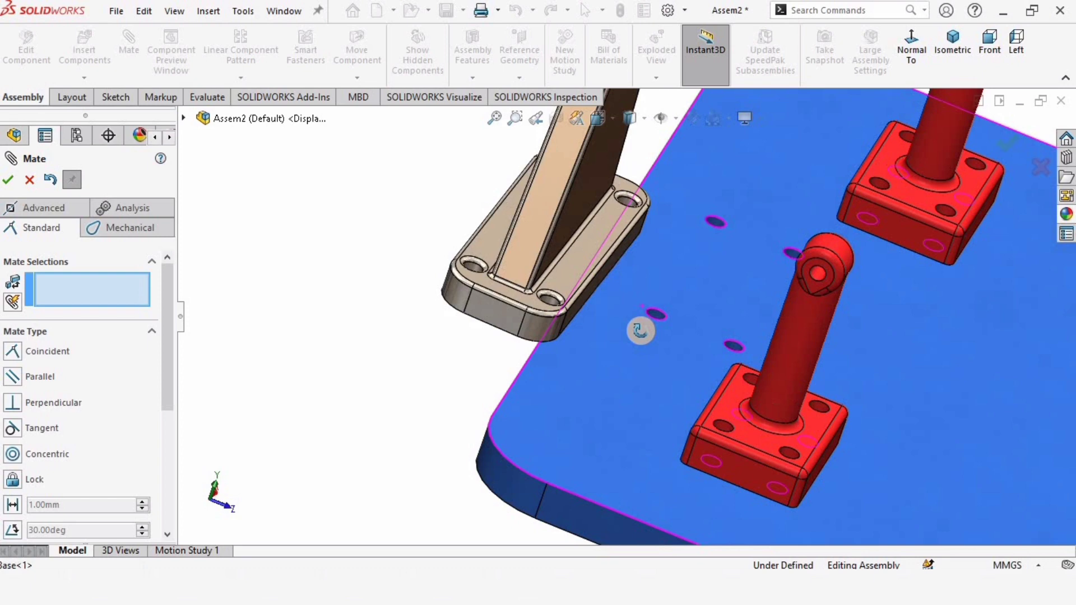
middle_drag(640, 331, 641, 356)
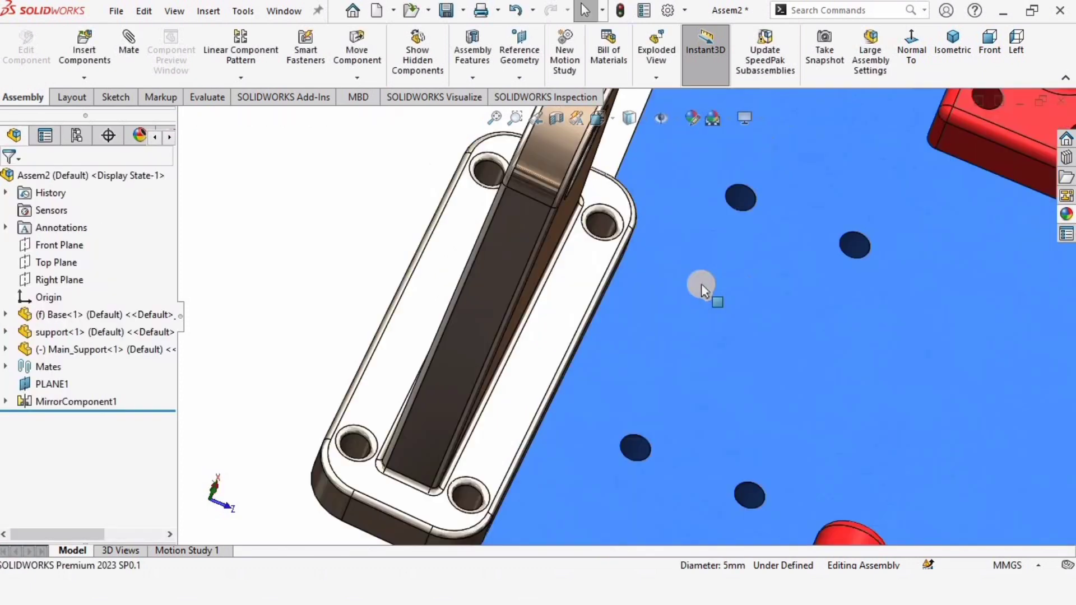
key(m)
click(602, 229)
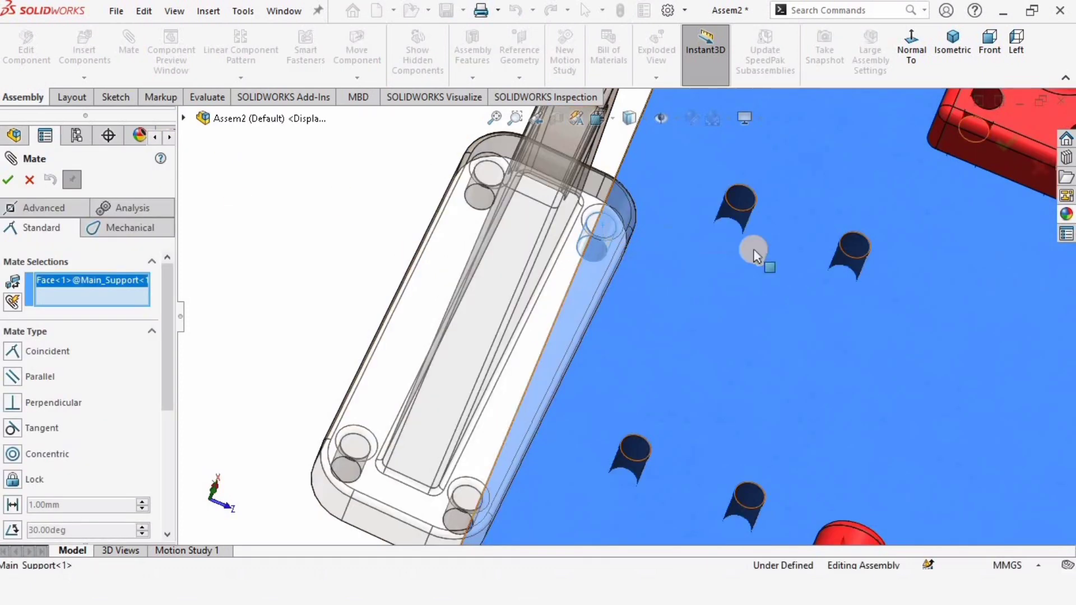
click(855, 250)
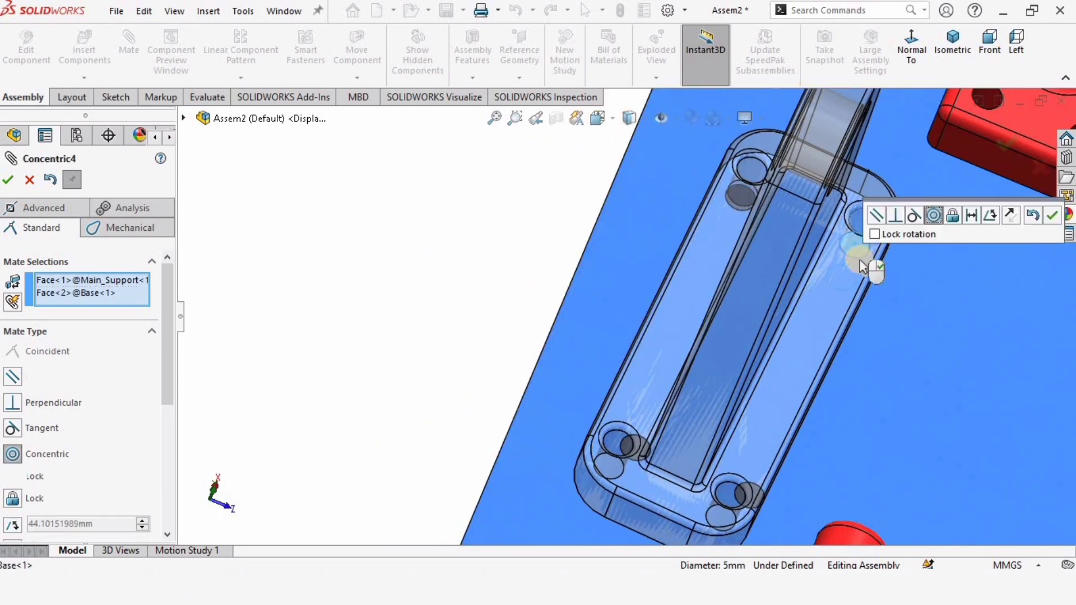
right_click(961, 297)
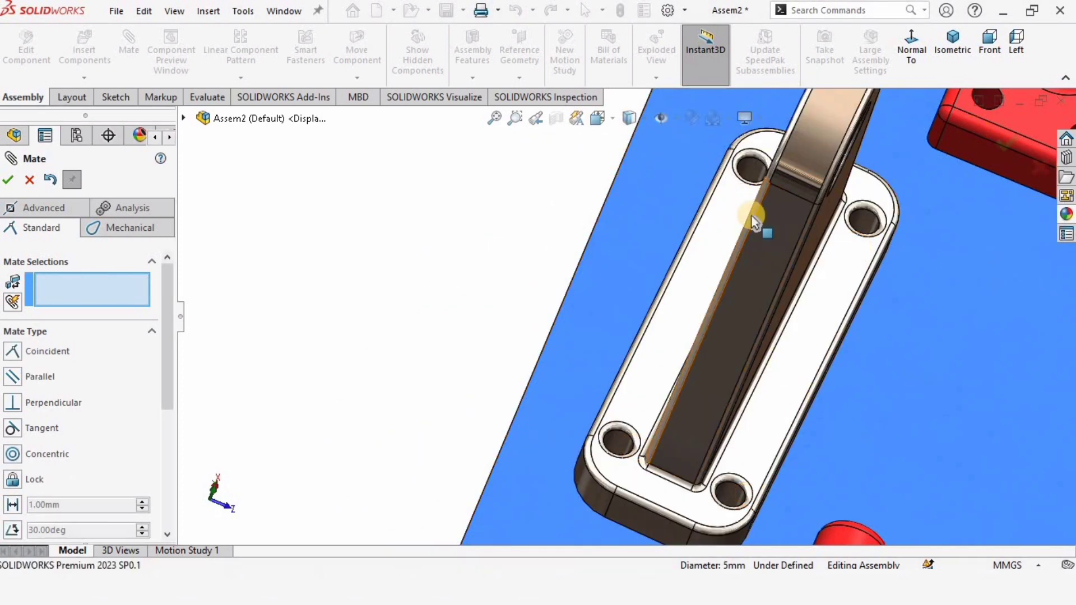
Step: Add a concentric mate between a second corner hole of the Main_Support's foot and its matching base hole, and finish mating
middle_drag(751, 255, 735, 241)
scroll(735, 241, up, 3)
scroll(750, 192, down, 4)
middle_drag(638, 193, 611, 194)
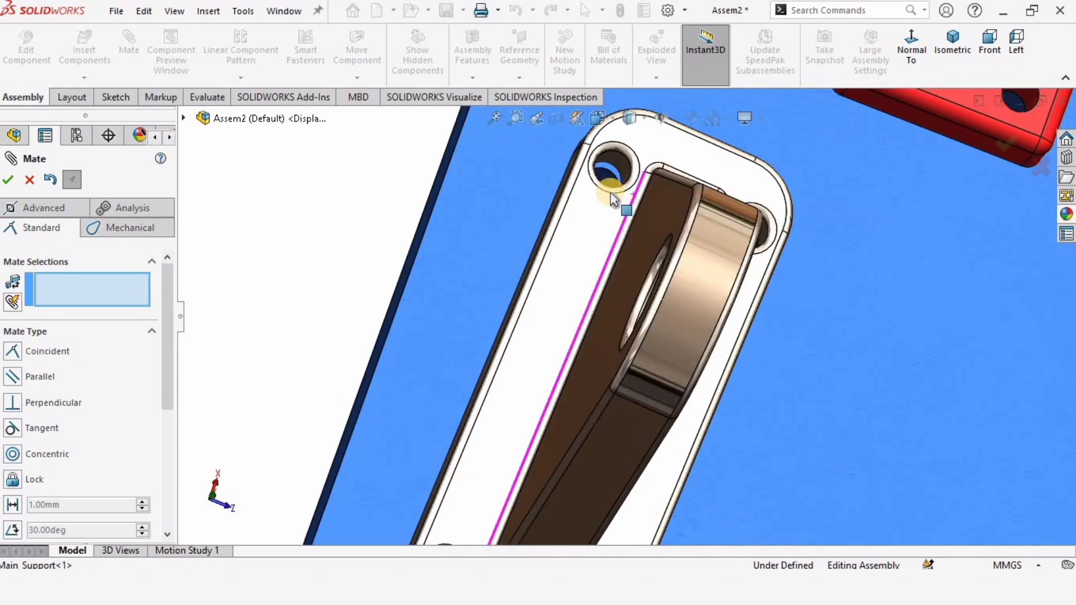
scroll(610, 192, down, 5)
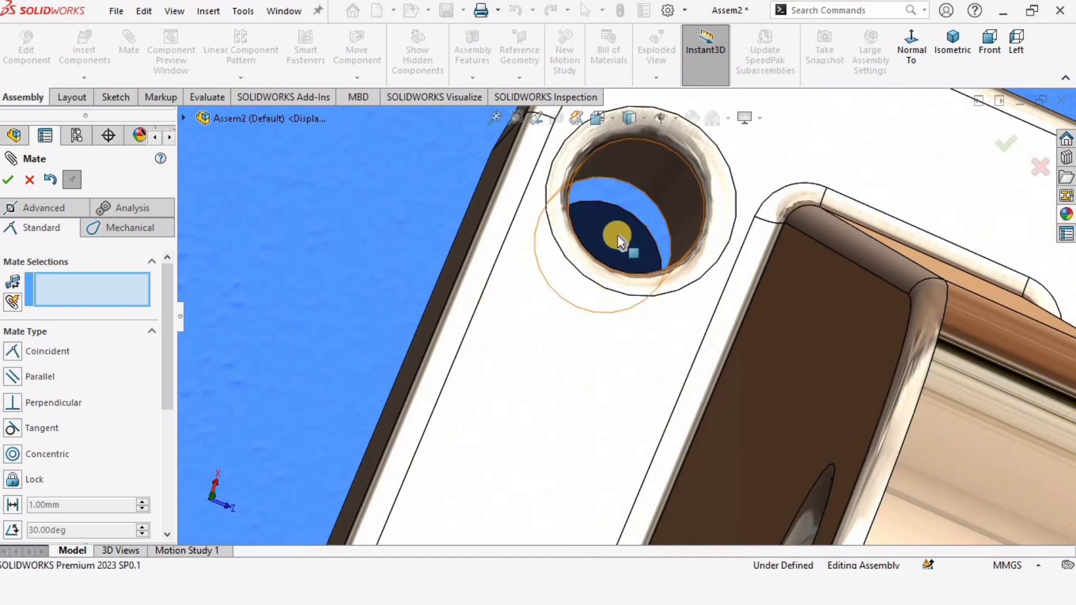
scroll(619, 241, down, 5)
click(620, 259)
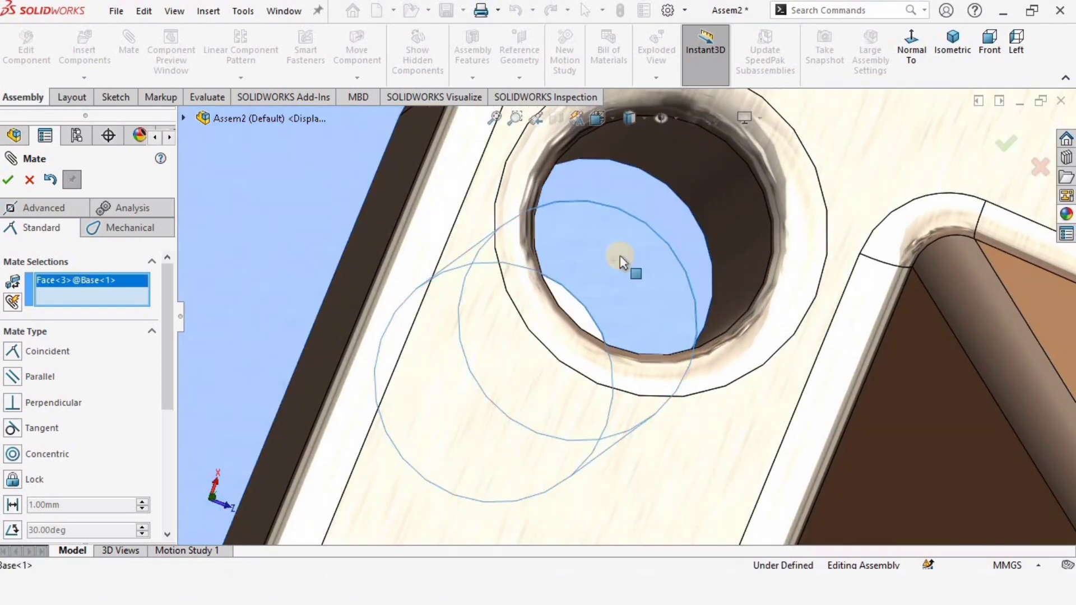
click(689, 170)
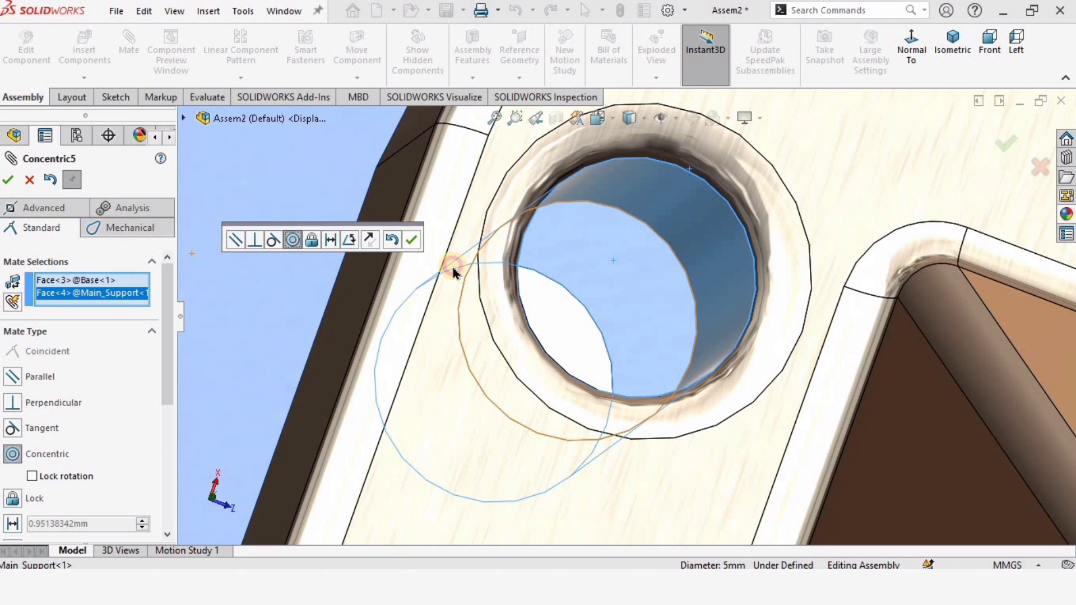
right_click(452, 269)
scroll(603, 305, up, 7)
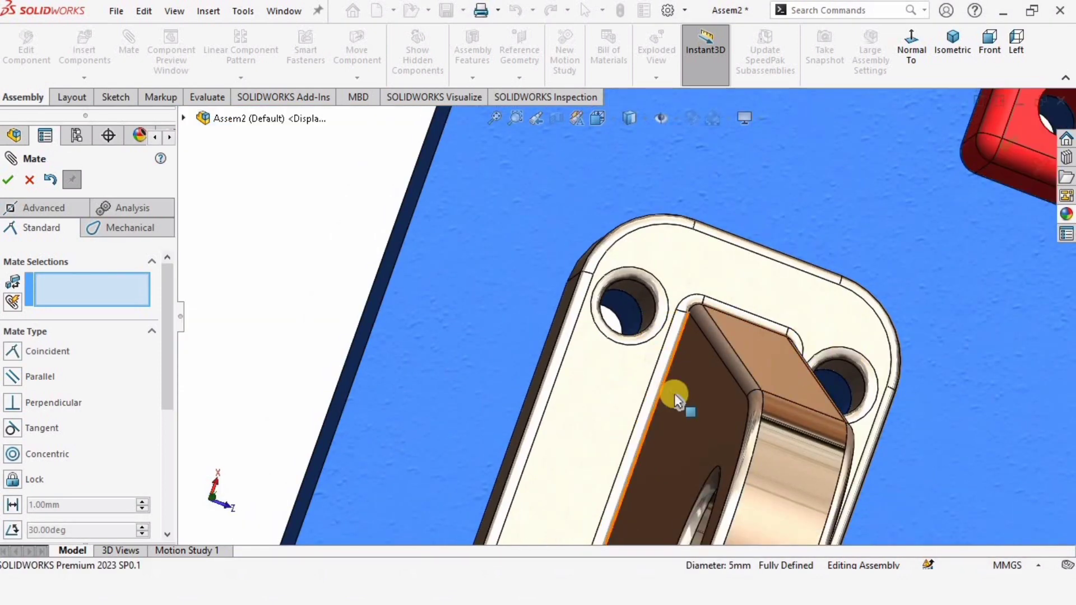
scroll(675, 400, up, 5)
key(Escape)
Step: Examine from below and above how the Main_Support's corner holes line up with the holes in the base
middle_drag(513, 416, 461, 364)
scroll(472, 370, down, 5)
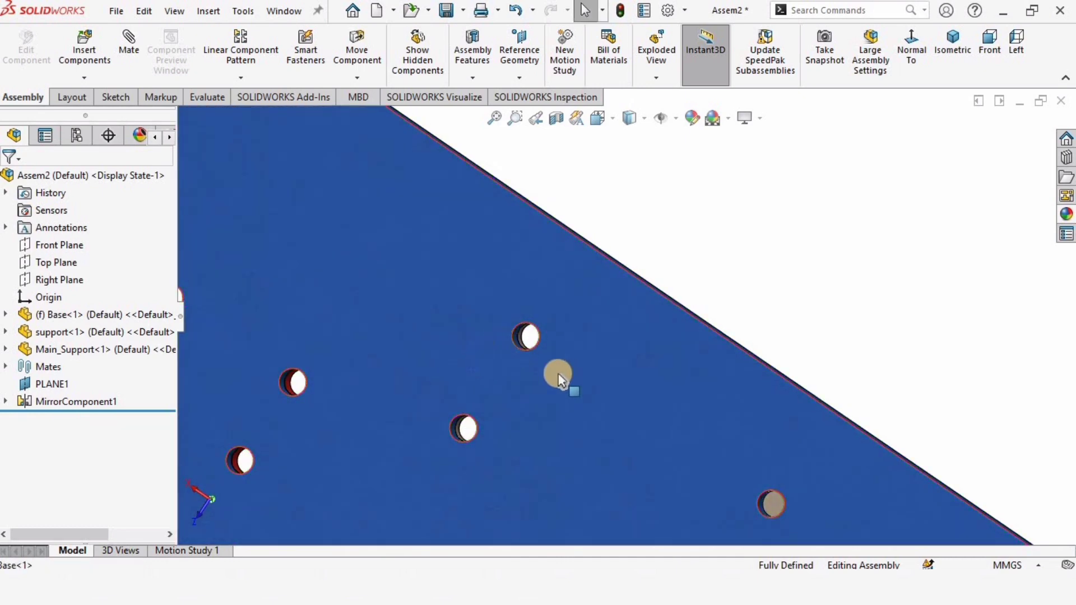
click(779, 504)
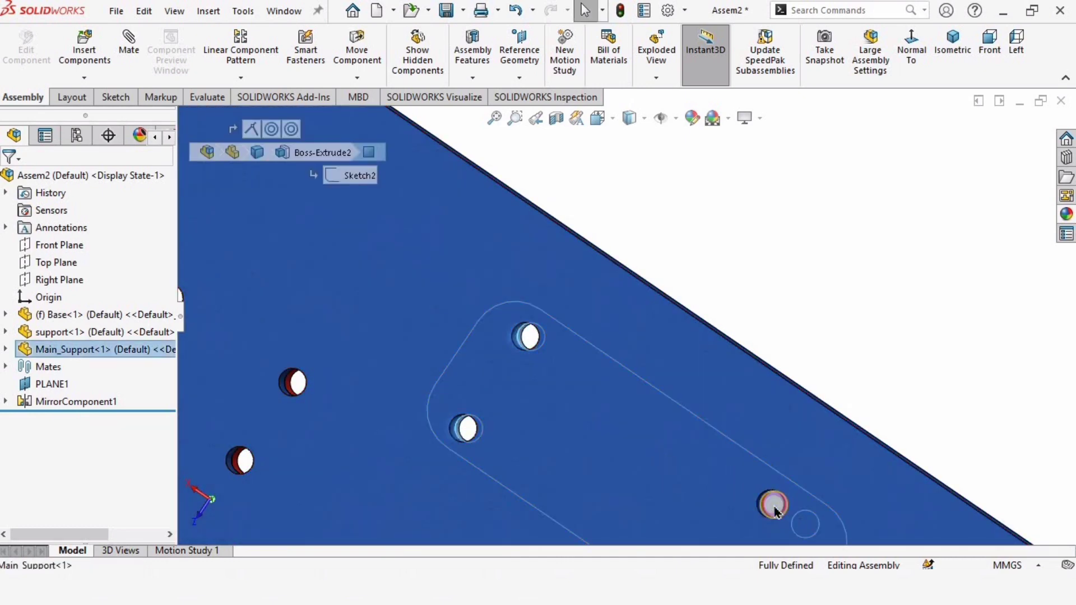
scroll(768, 509, up, 3)
middle_drag(693, 412, 653, 435)
scroll(775, 312, down, 3)
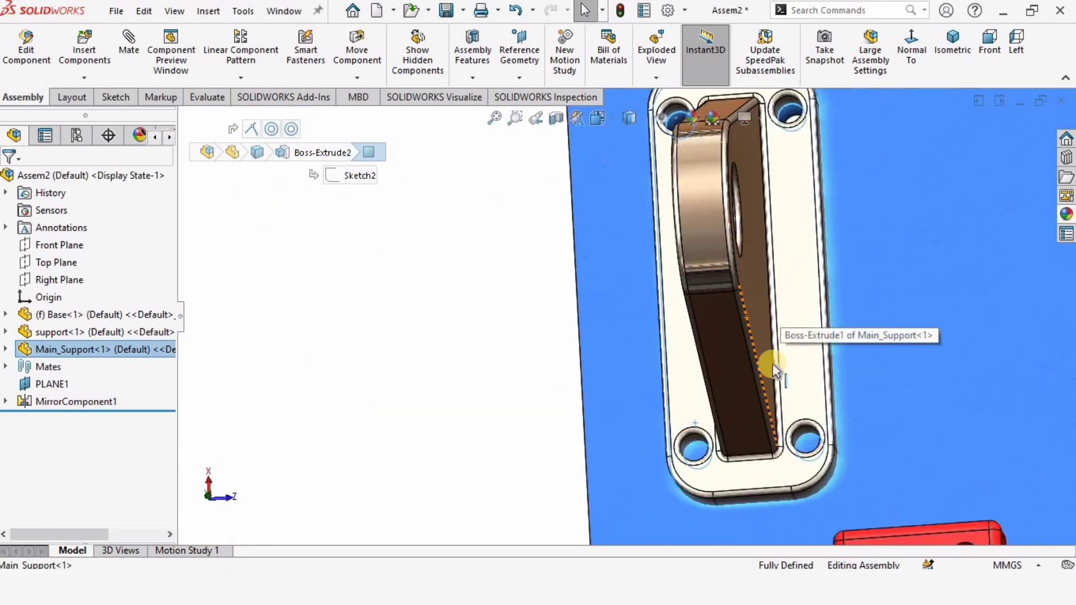
scroll(746, 202, up, 2)
middle_drag(737, 254, 704, 211)
scroll(703, 211, down, 1)
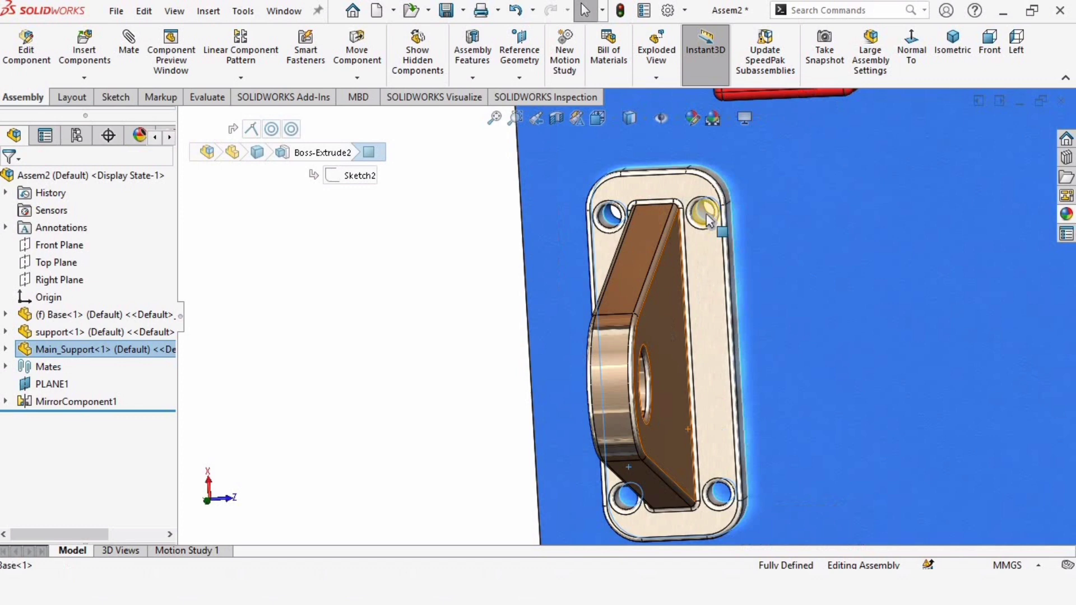
Step: Start a sketch on the top face of the Main_Support's foot and draw a line between the centres of its two front holes
click(782, 363)
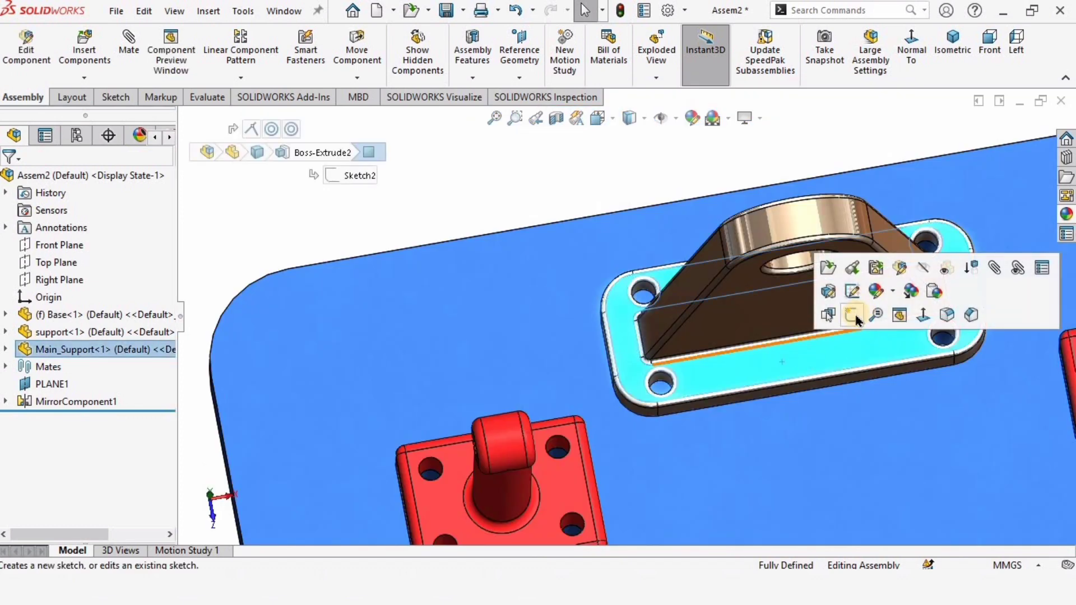
click(852, 315)
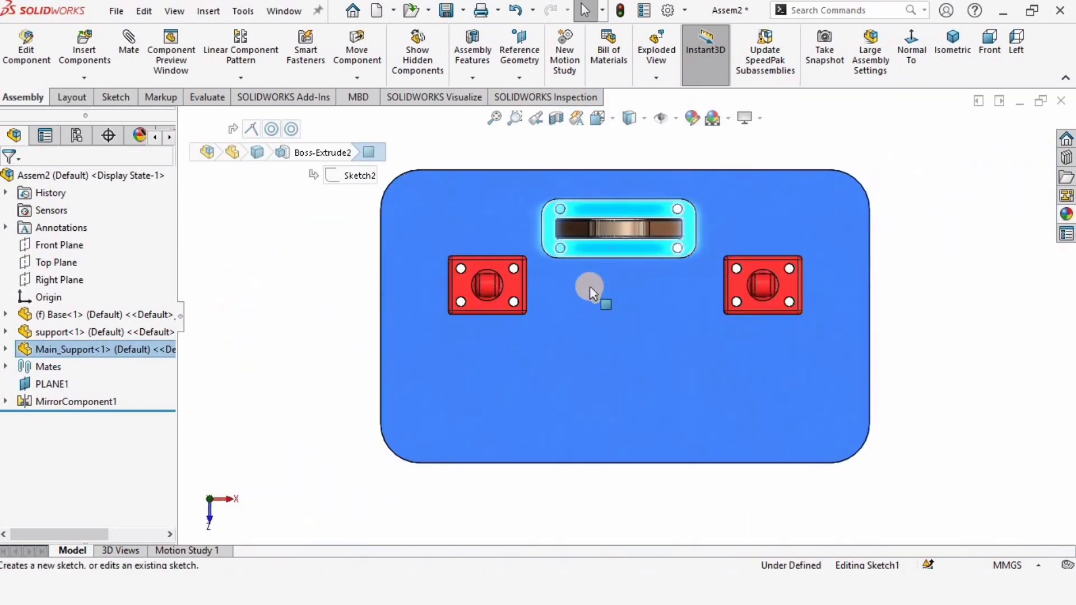
scroll(577, 245, up, 4)
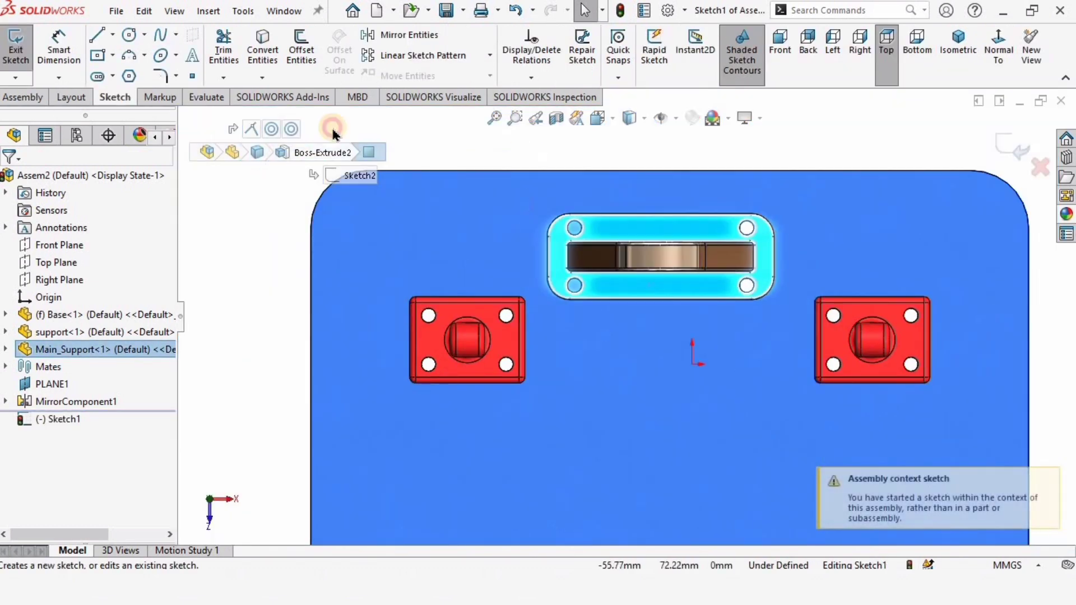
key(l)
scroll(572, 283, up, 5)
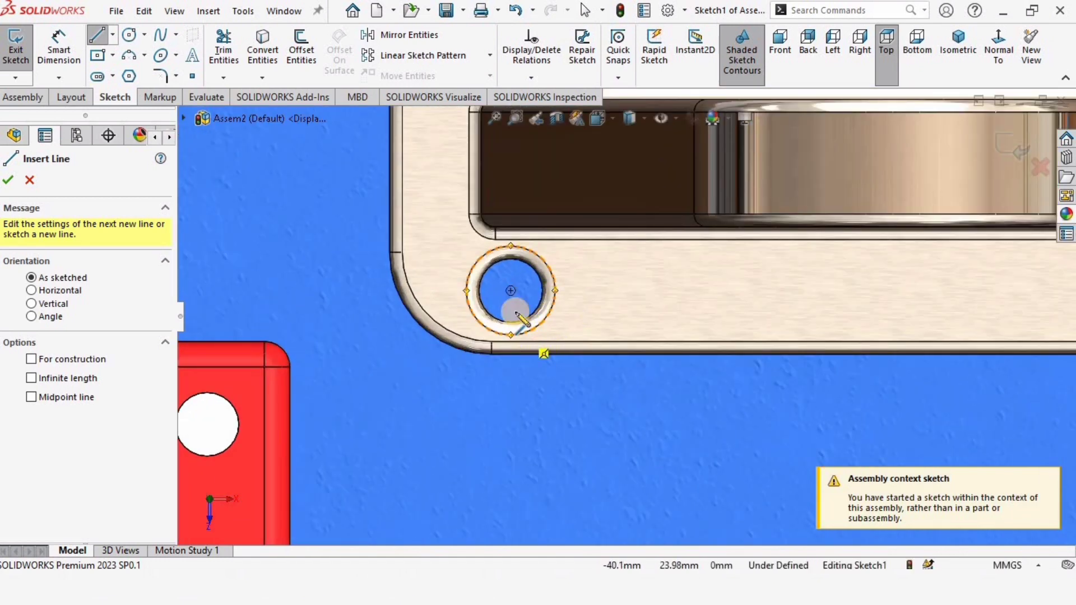
click(510, 289)
scroll(720, 322, down, 4)
scroll(817, 312, up, 5)
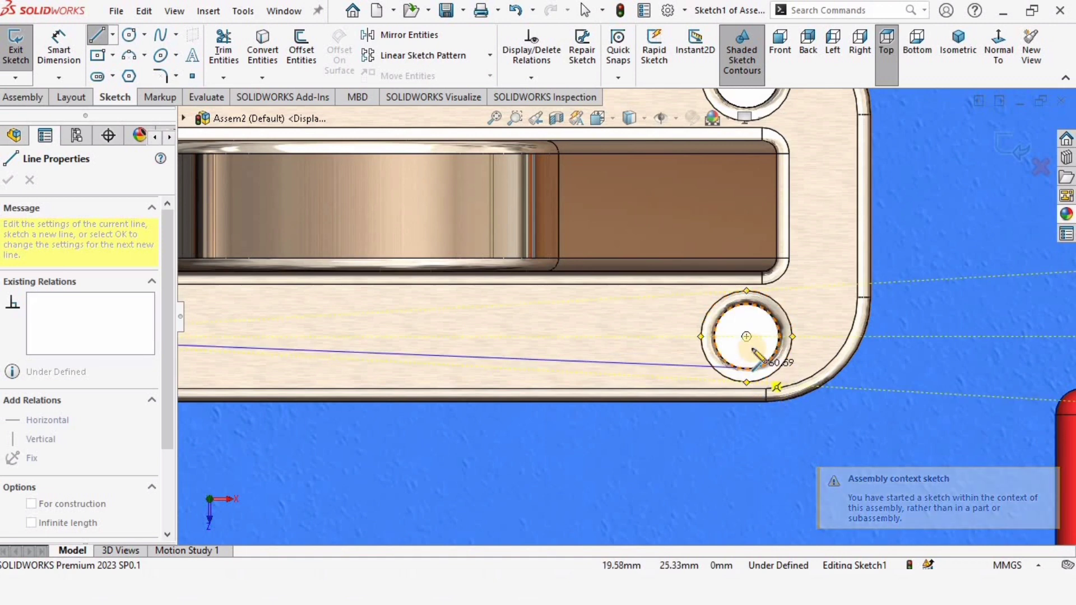
click(747, 336)
scroll(630, 336, down, 3)
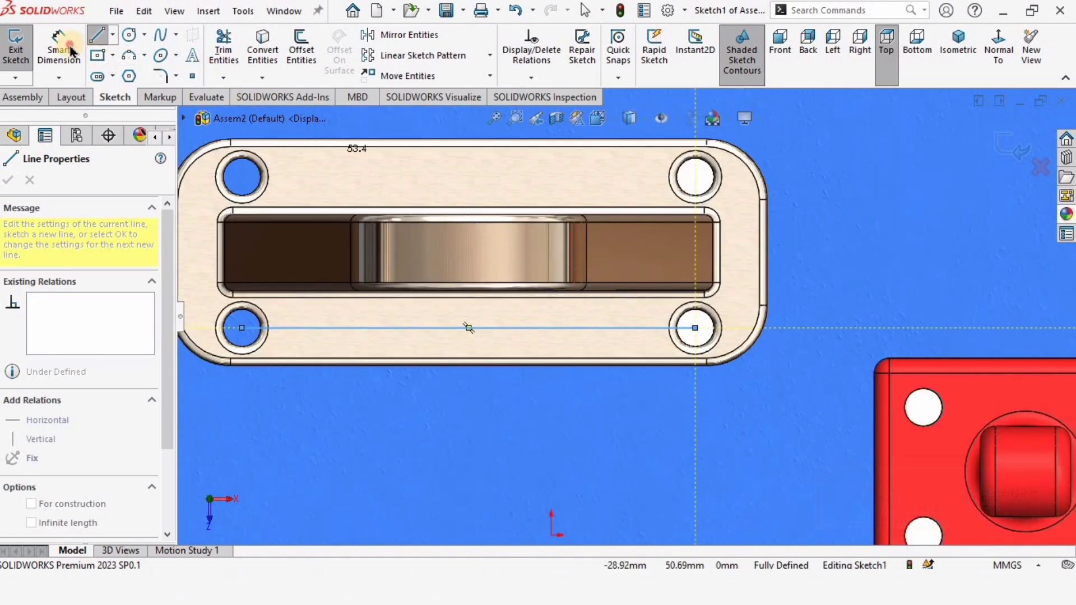
Step: Dimension the length of the line between the two hole centres as a driven dimension
click(59, 50)
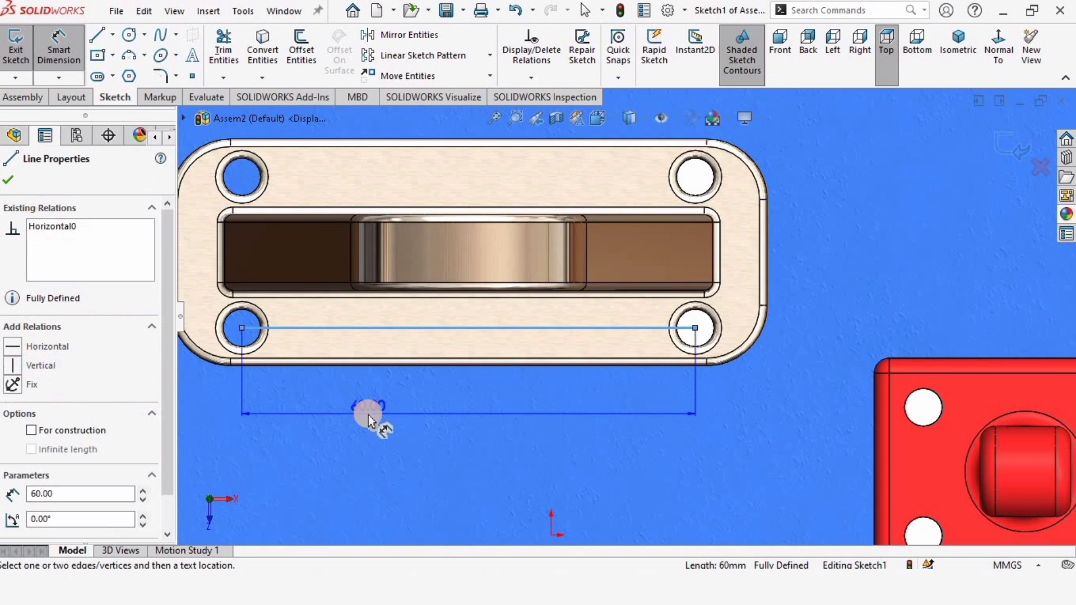
click(405, 350)
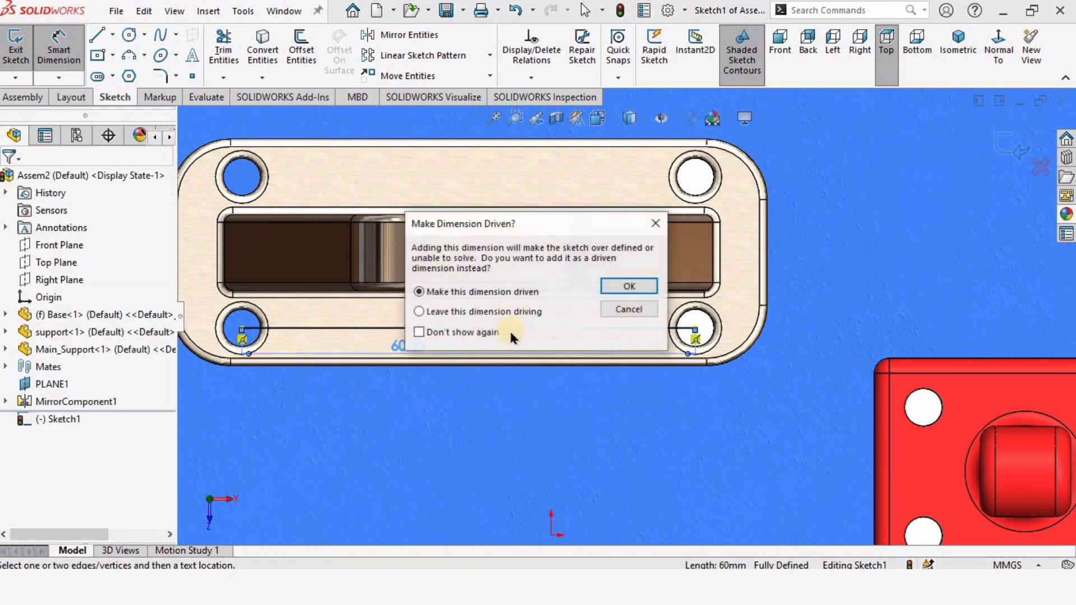
click(629, 286)
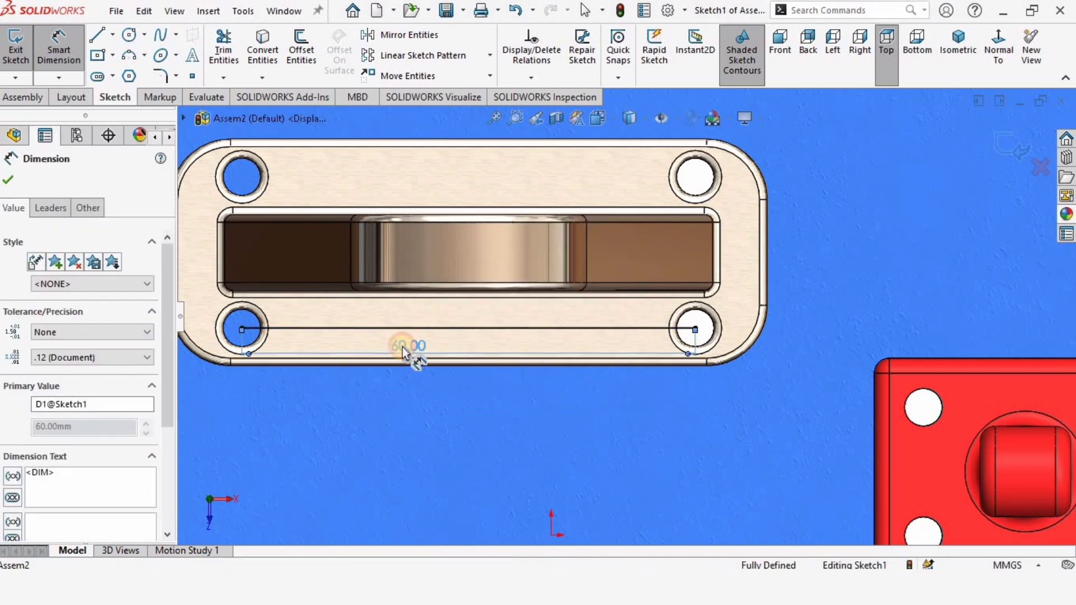
Step: Delete the dimension and the line, and leave the sketch with its changes discarded
key(Delete)
key(Delete)
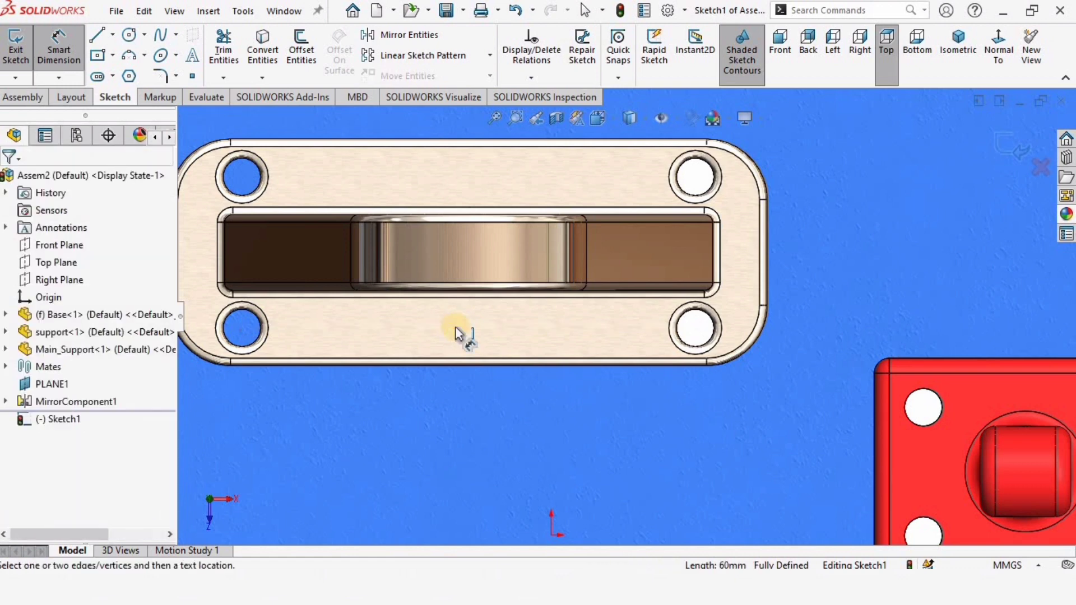
click(1019, 190)
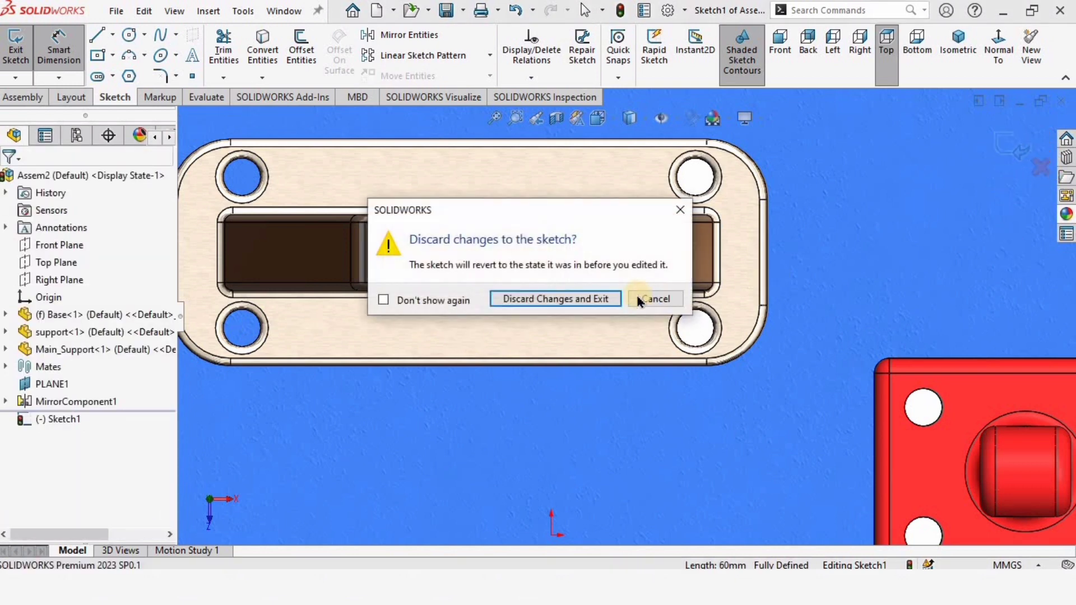
click(588, 298)
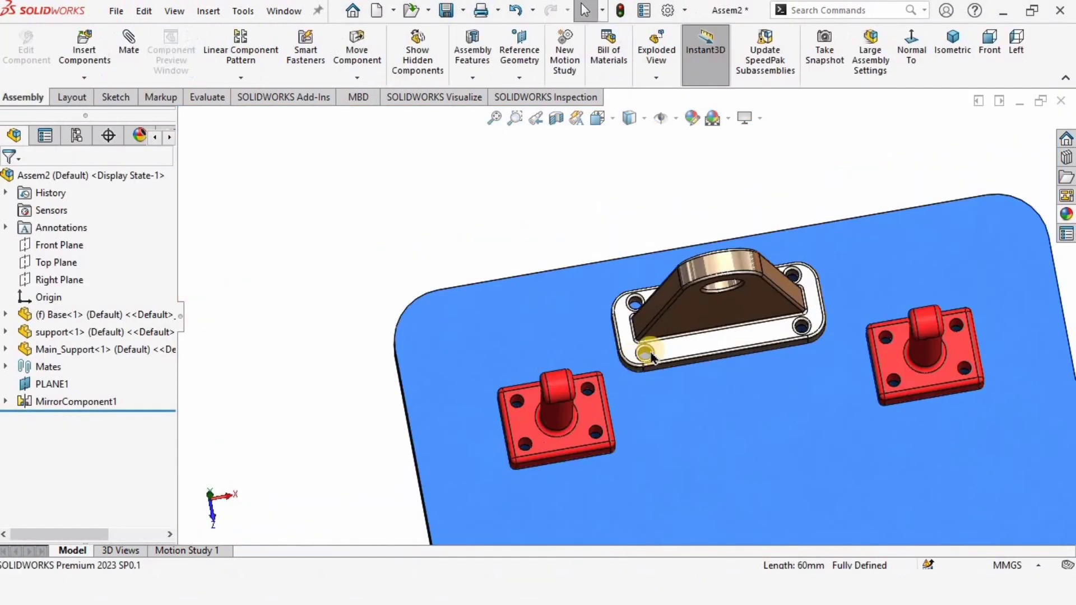
Step: Hide the Main_Support and open the sketch of the base's middle hole group for editing
right_click(755, 328)
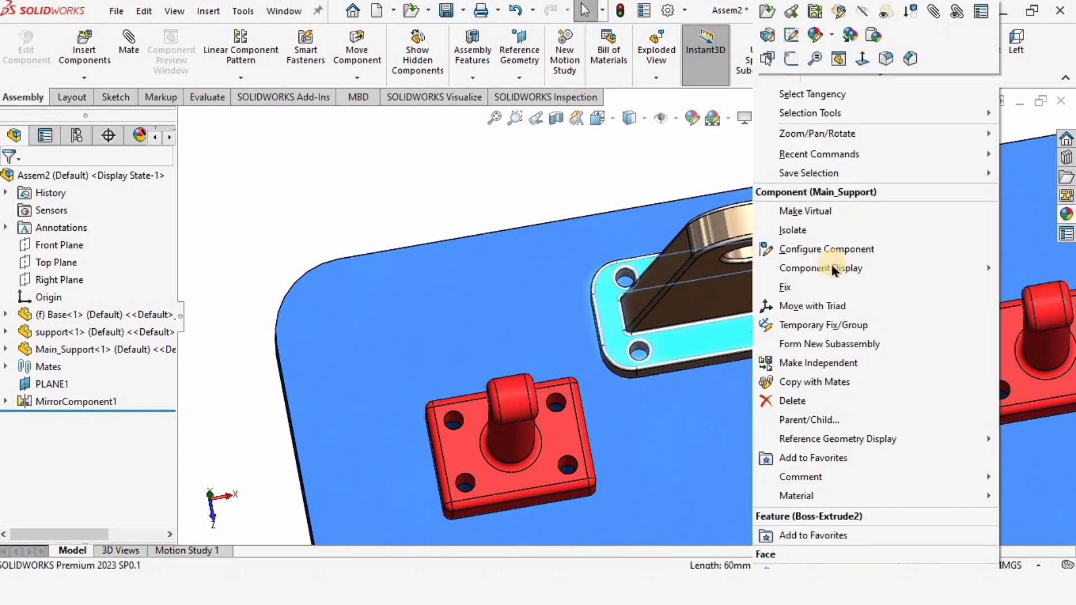
click(859, 12)
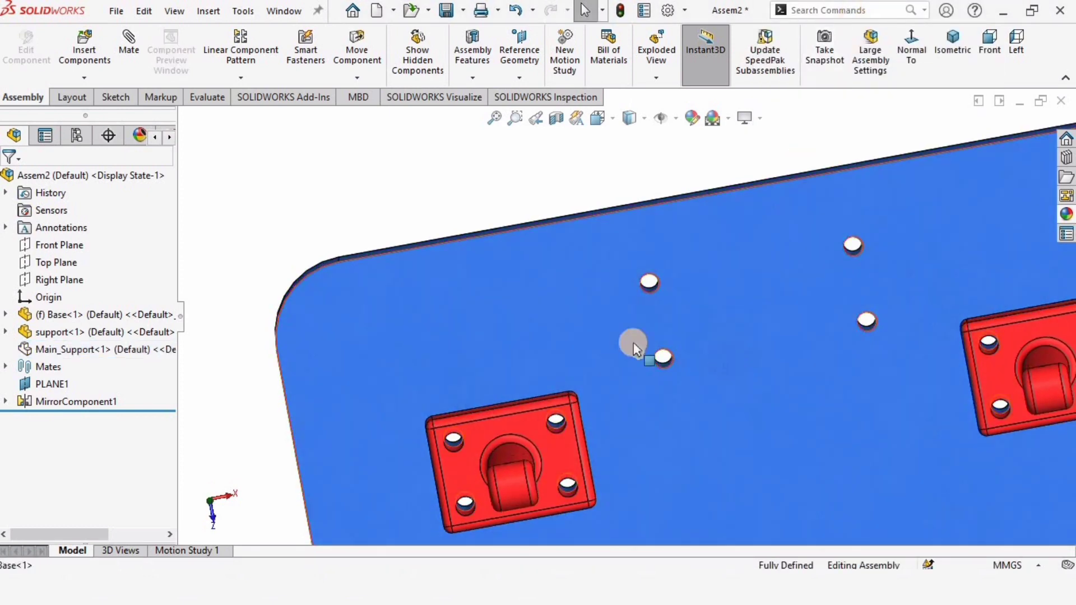
scroll(633, 343, up, 10)
click(531, 354)
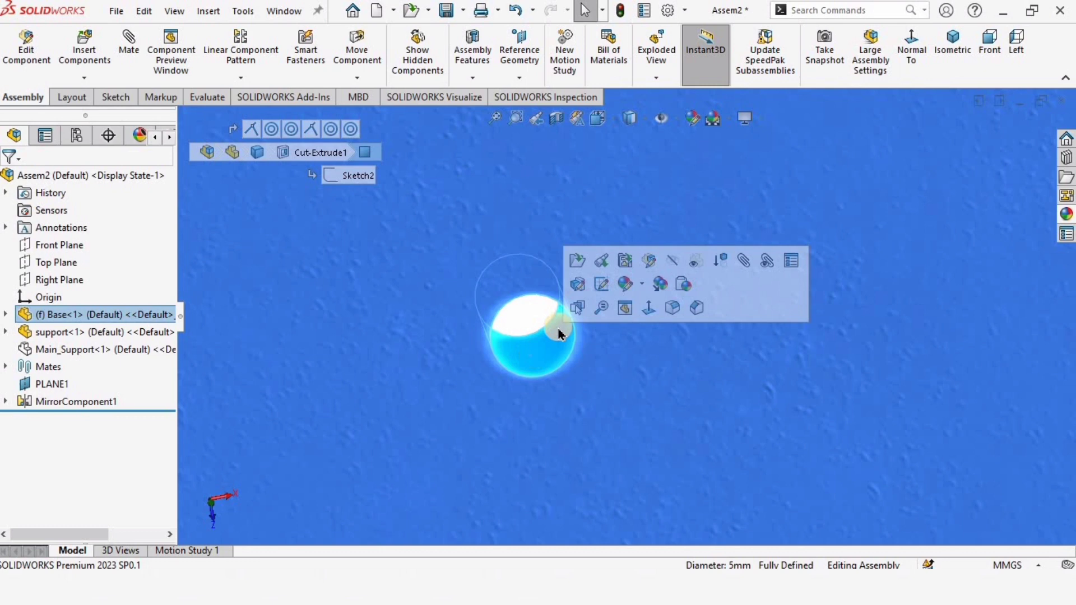
click(602, 286)
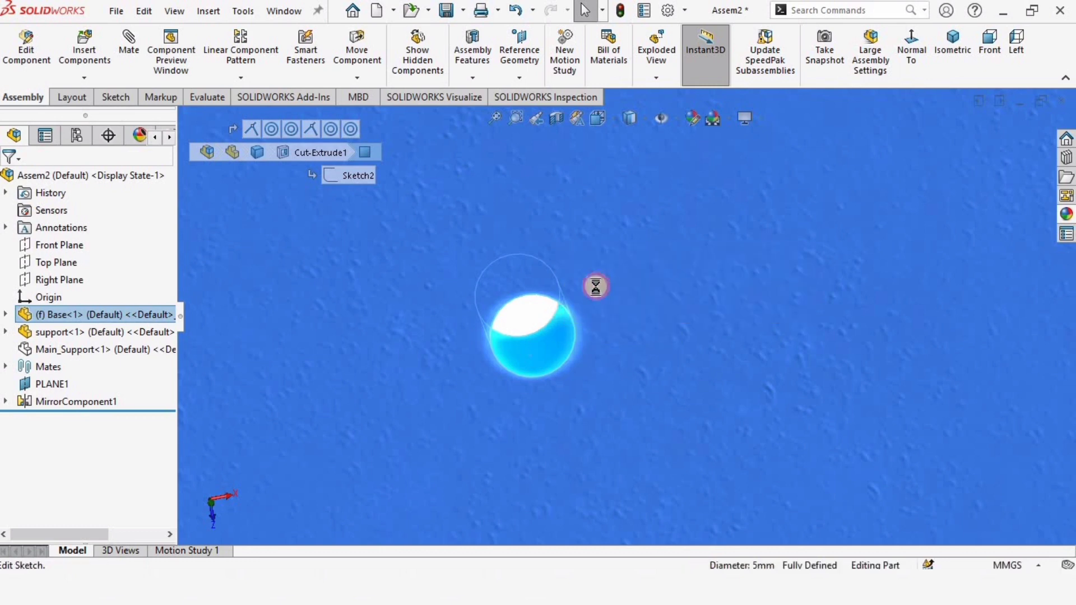
scroll(613, 317, up, 3)
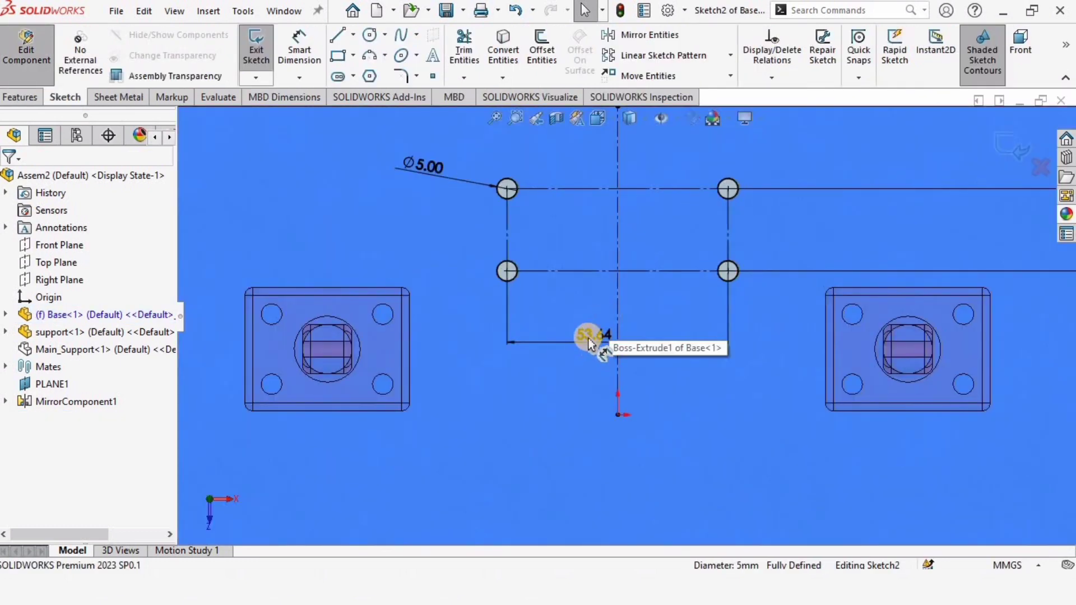
Step: Set the lengthwise spacing of the base's middle holes to 60 mm, then exit the sketch and return to the assembly
double_click(590, 338)
text(60)
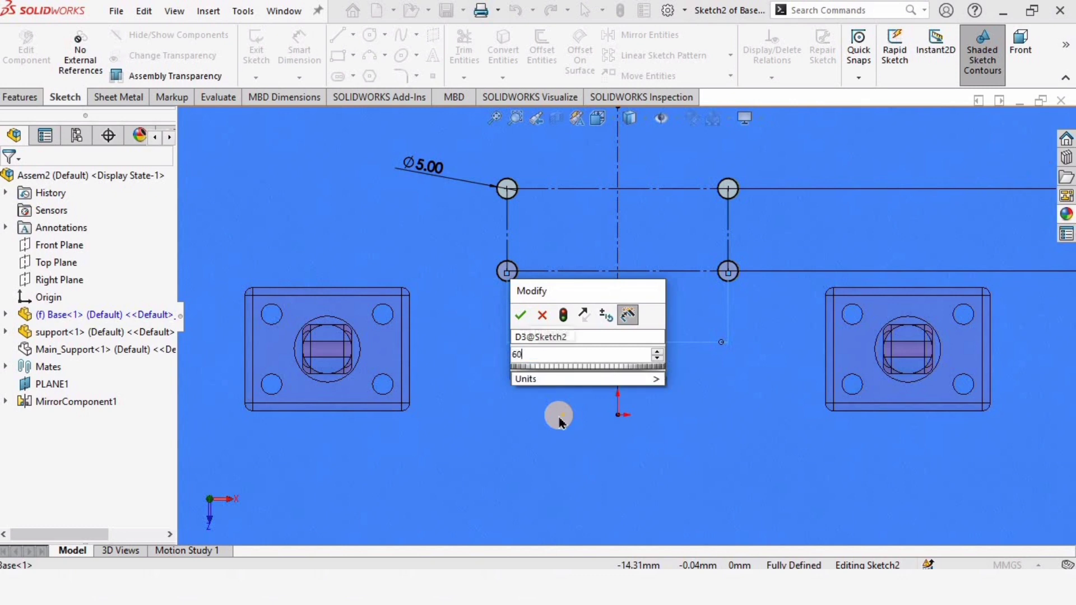
key(Return)
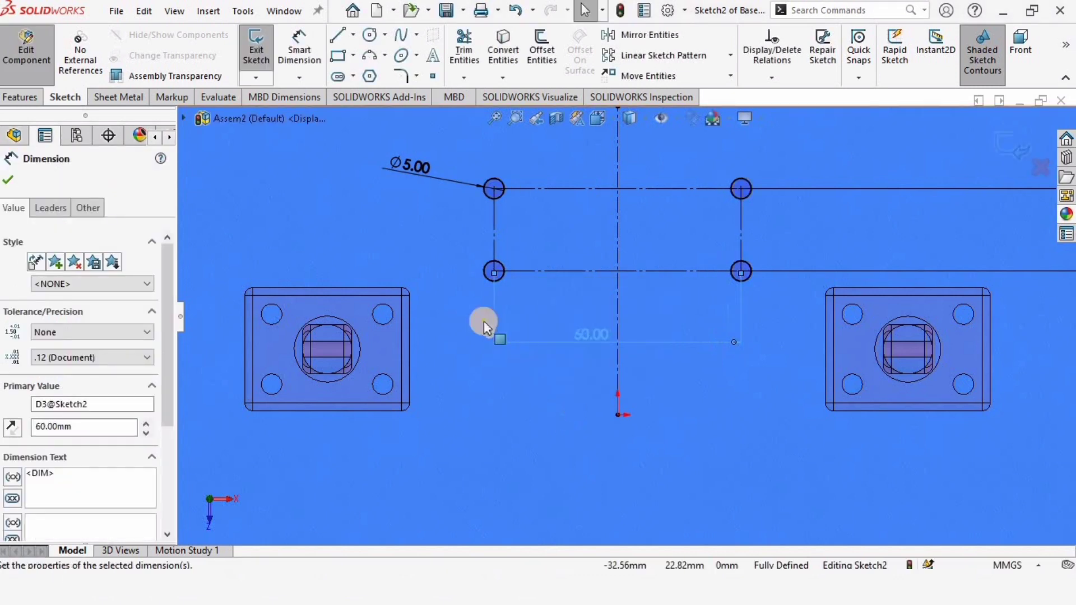
click(1007, 158)
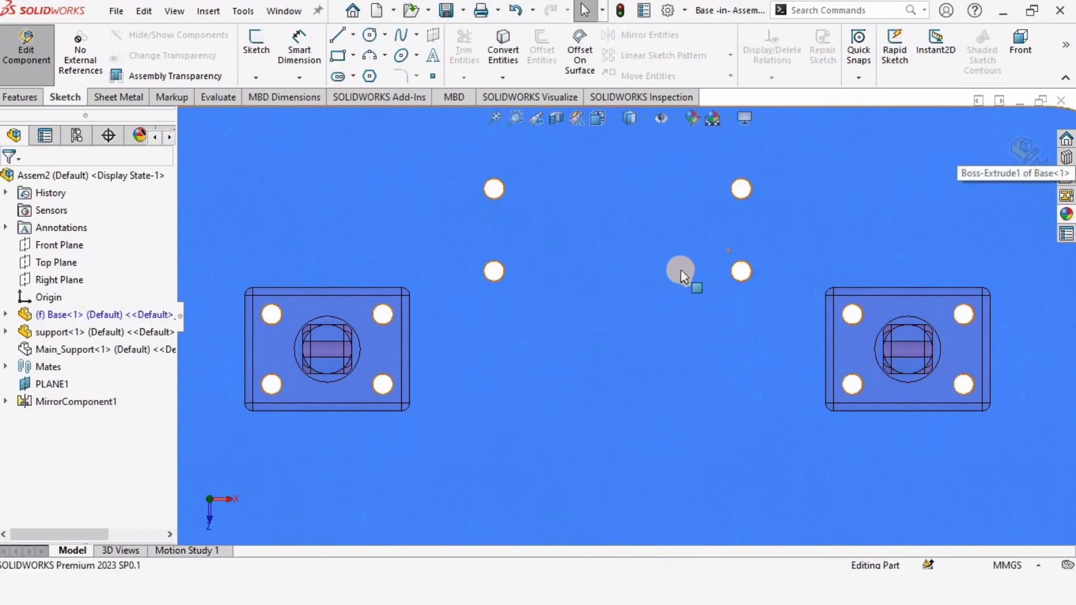
scroll(709, 239, down, 3)
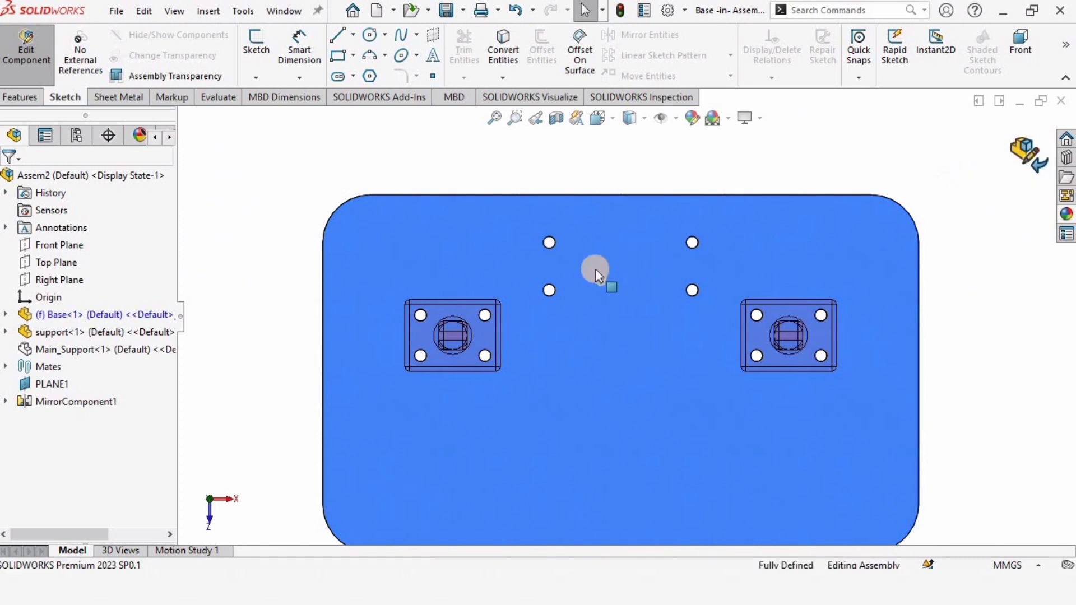
scroll(592, 271, down, 1)
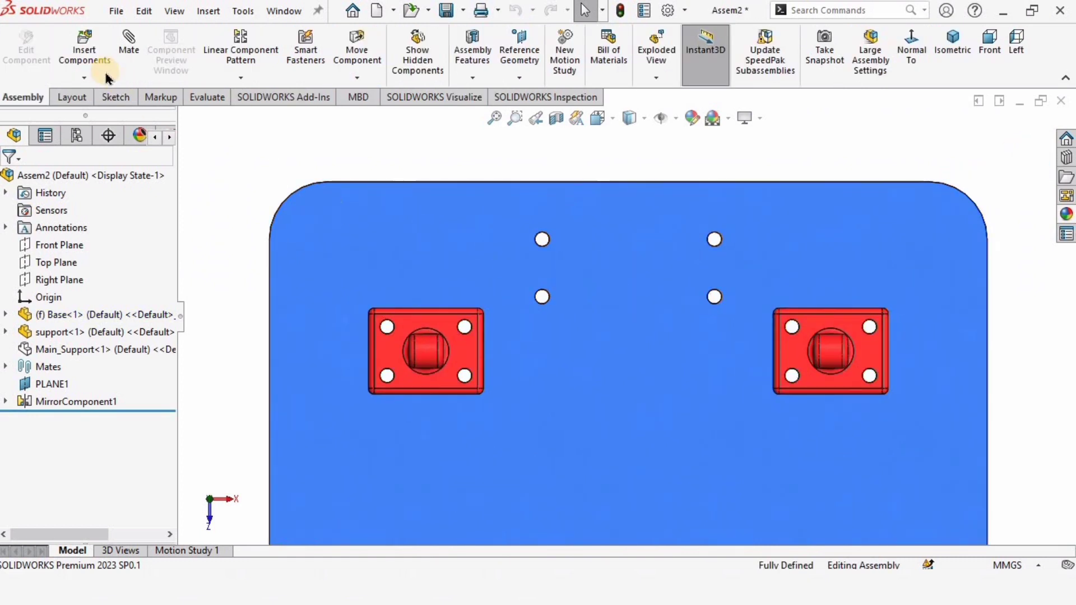
Step: Show the Main_Support again and check its four corner holes against the base holes
click(68, 351)
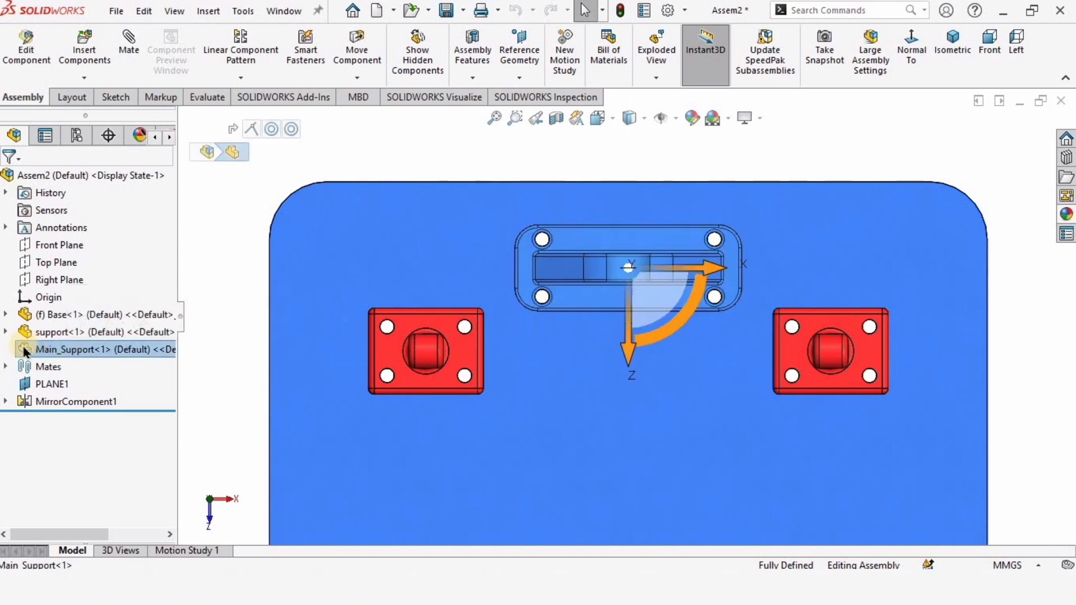
click(52, 352)
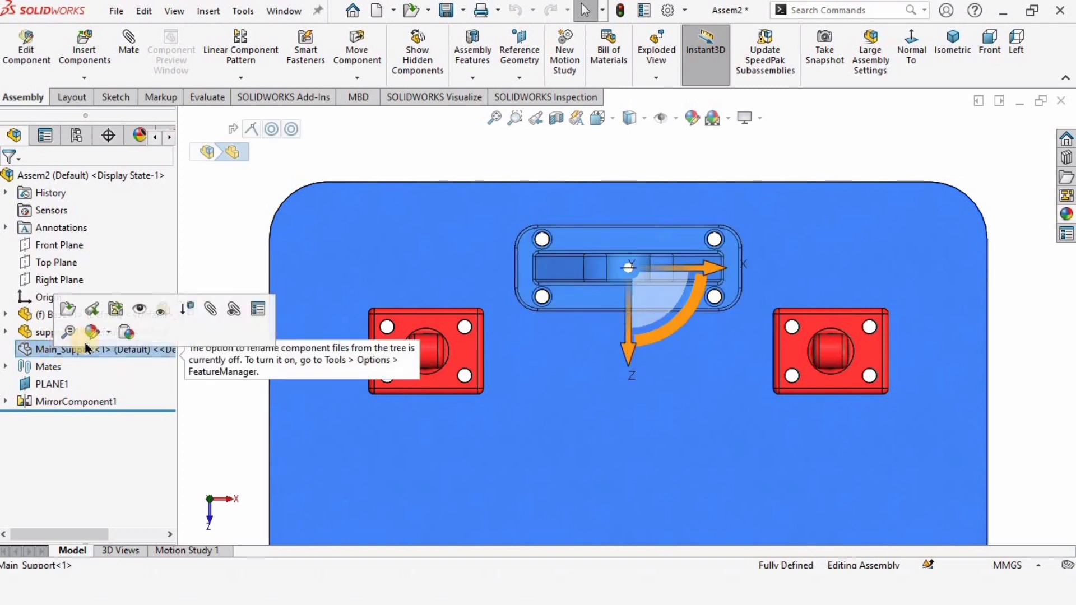
click(140, 310)
scroll(545, 205, down, 4)
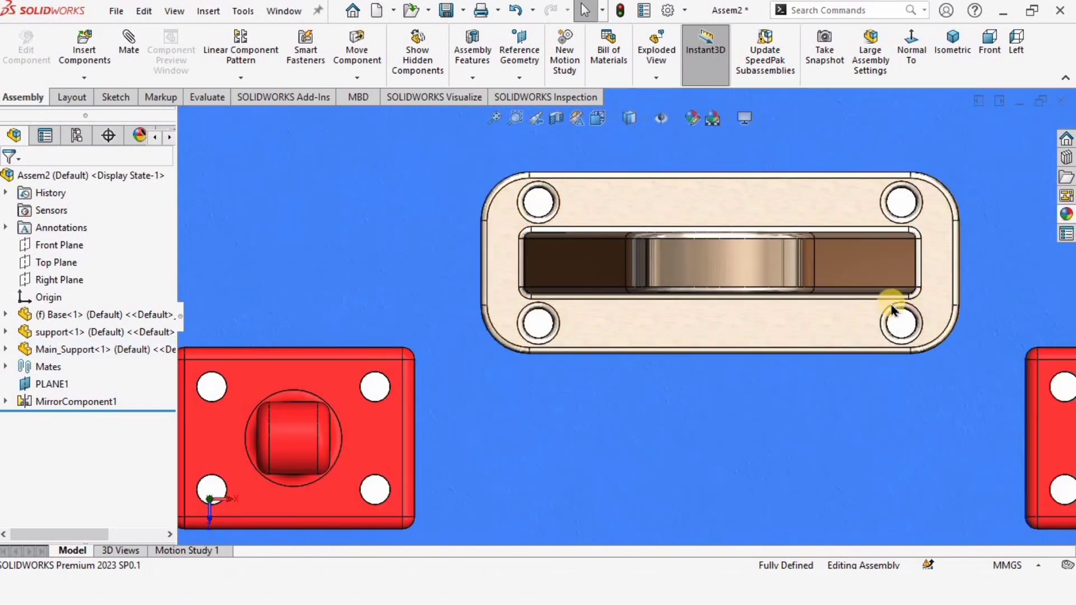
mouse_move(742, 236)
middle_down()
mouse_move(752, 226)
mouse_move(744, 245)
middle_up()
scroll(744, 245, down, 1)
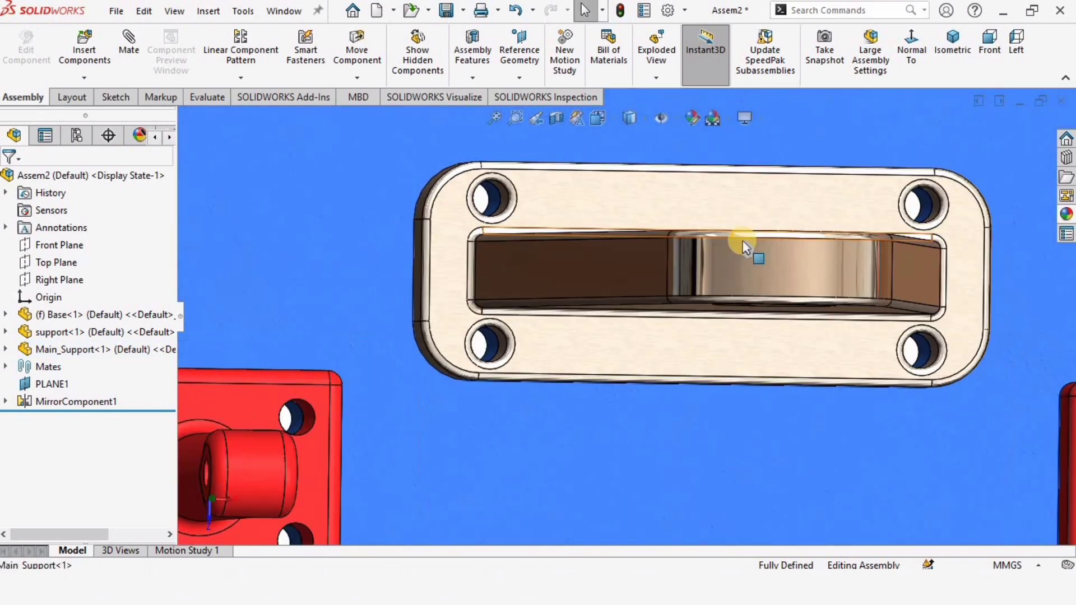
Step: Insert the Shaft part, rotate it in 90-degree turns to align with the Main_Support's hole axis, and place it beside the Main_Support
scroll(734, 258, up, 7)
mouse_move(684, 327)
middle_down()
mouse_move(656, 279)
mouse_move(682, 233)
mouse_move(678, 314)
middle_up()
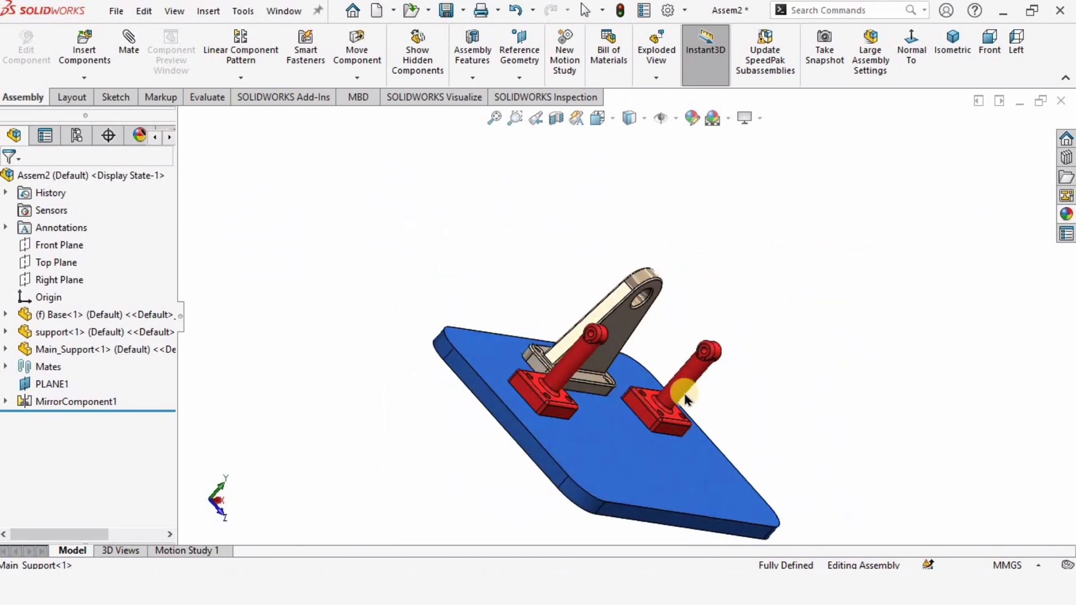
scroll(661, 404, down, 3)
middle_drag(660, 403, 615, 396)
scroll(578, 351, down, 3)
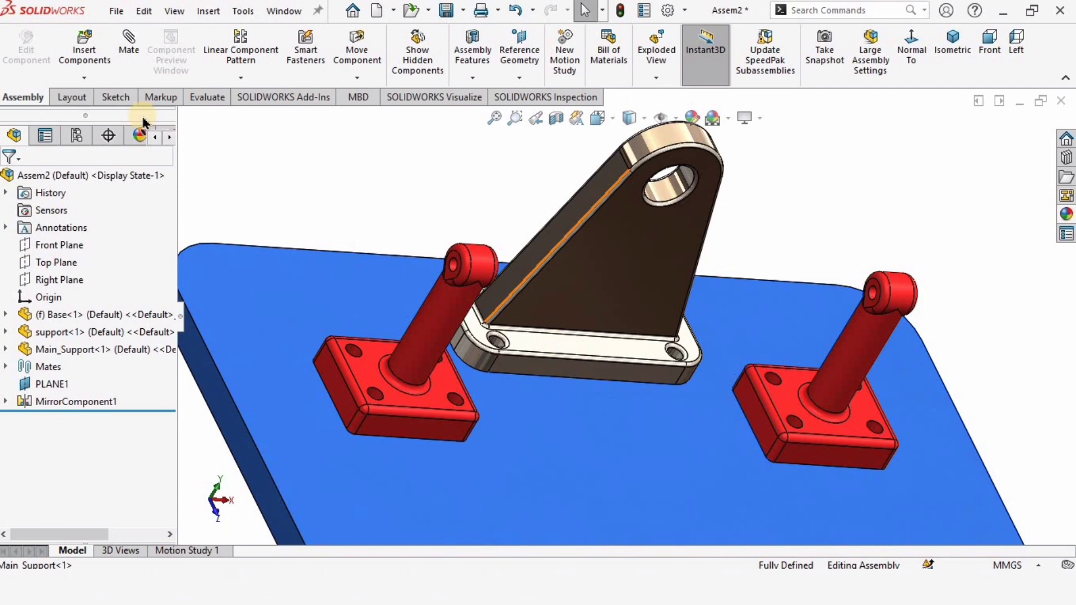
click(81, 47)
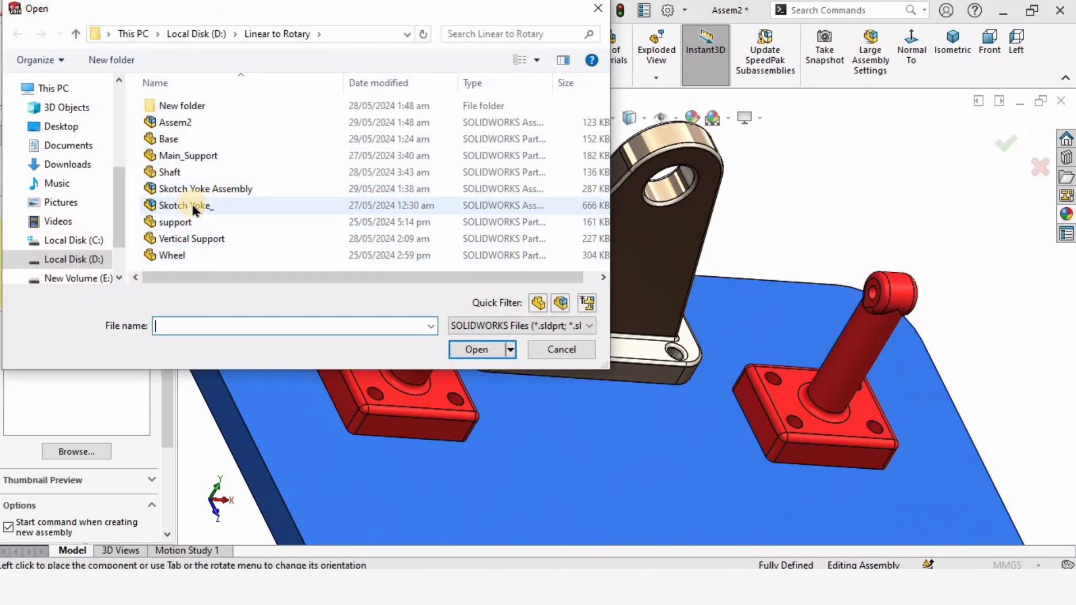
click(178, 172)
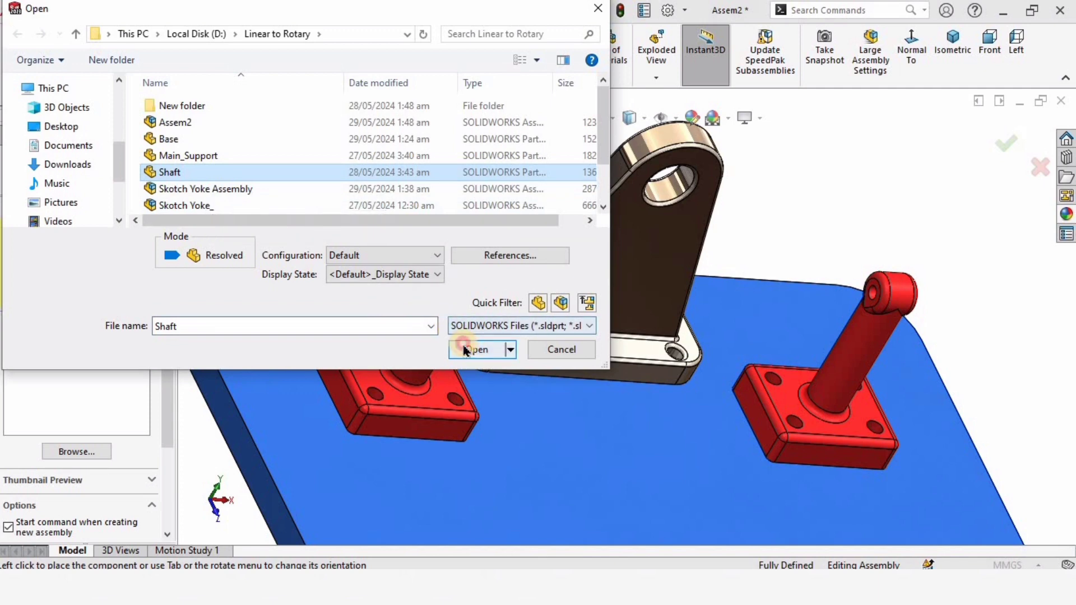
click(461, 345)
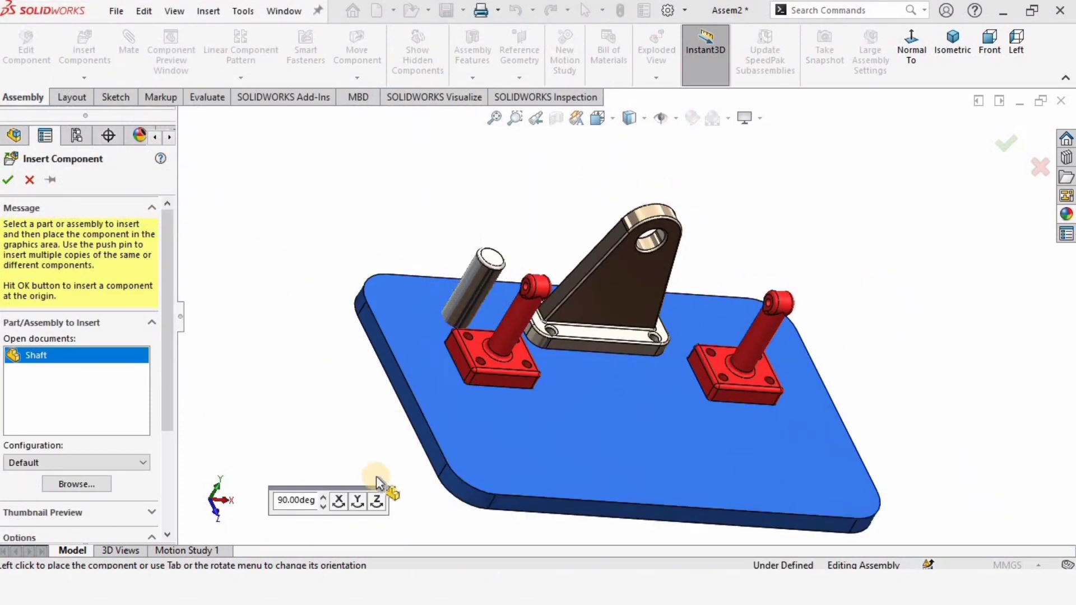
click(356, 500)
click(373, 507)
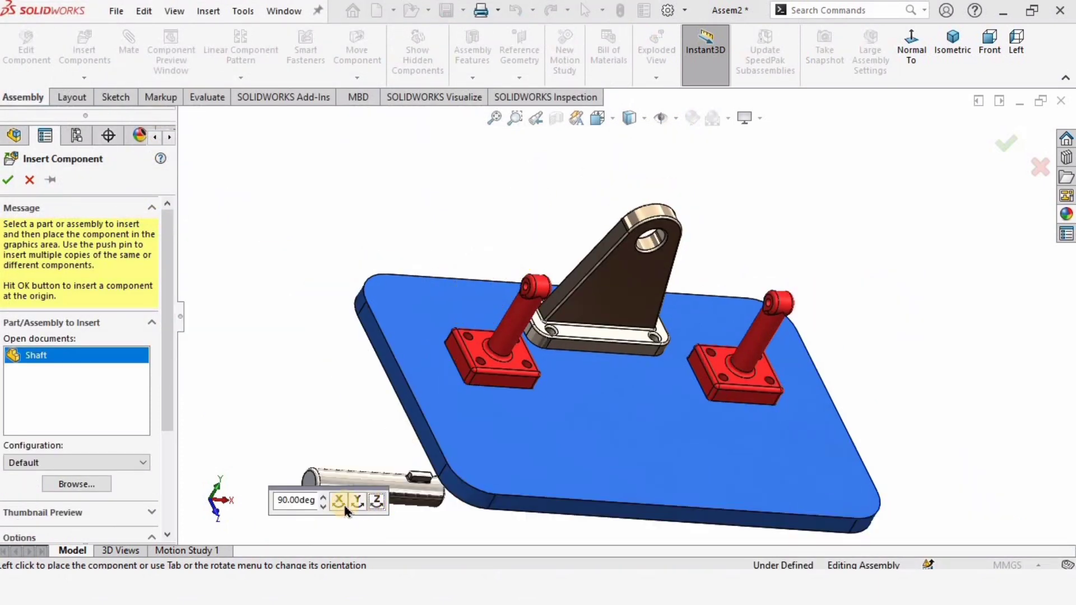
click(354, 503)
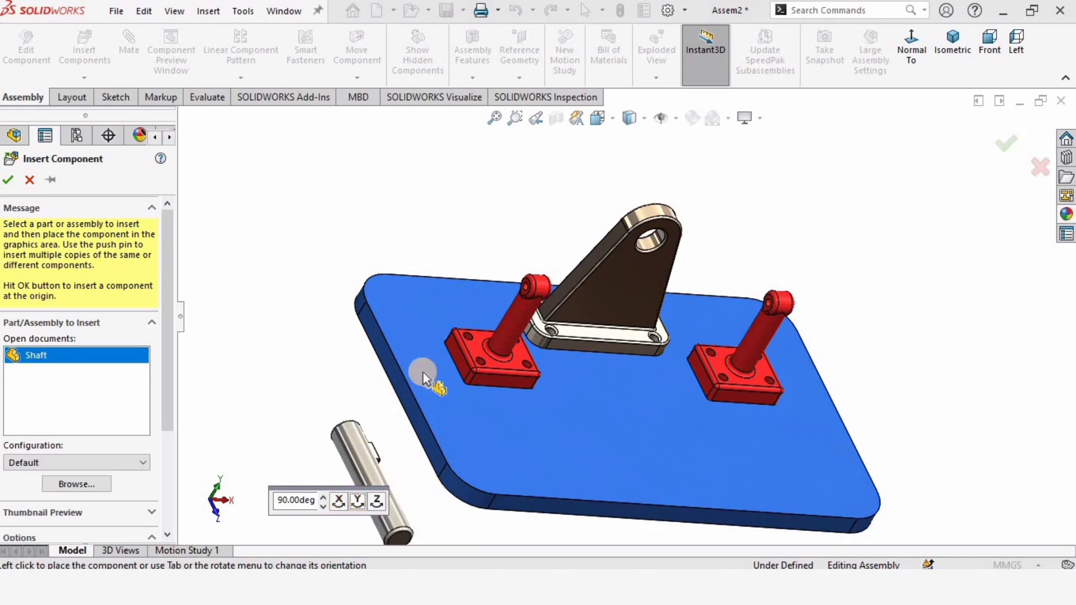
click(580, 250)
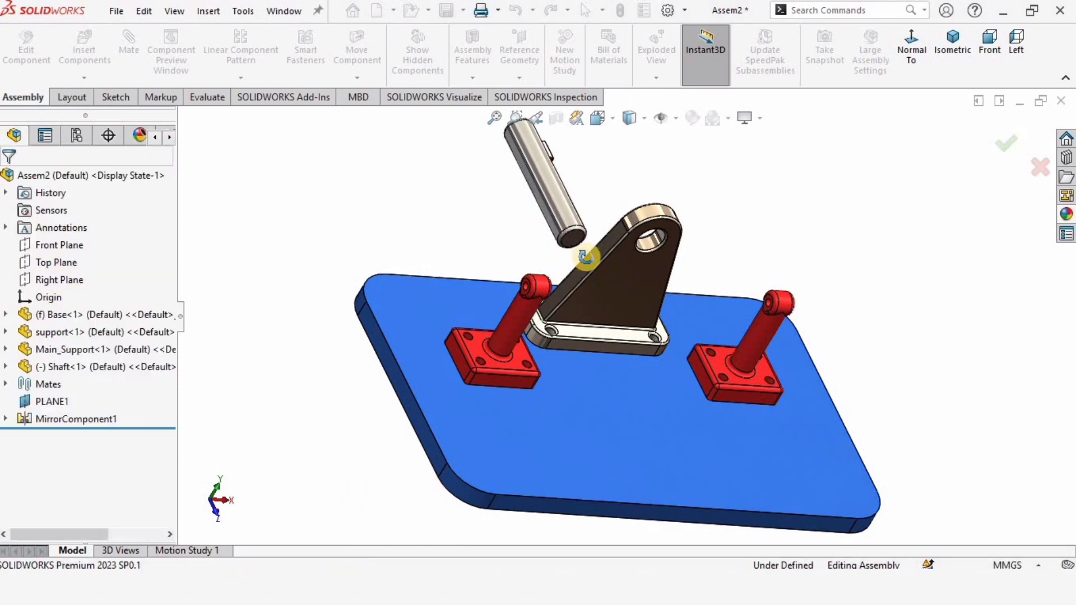
Step: Add a concentric mate between the shaft's cylindrical face and the hole of the Main_Support, then finish mating
middle_drag(584, 254, 620, 245)
scroll(620, 242, down, 5)
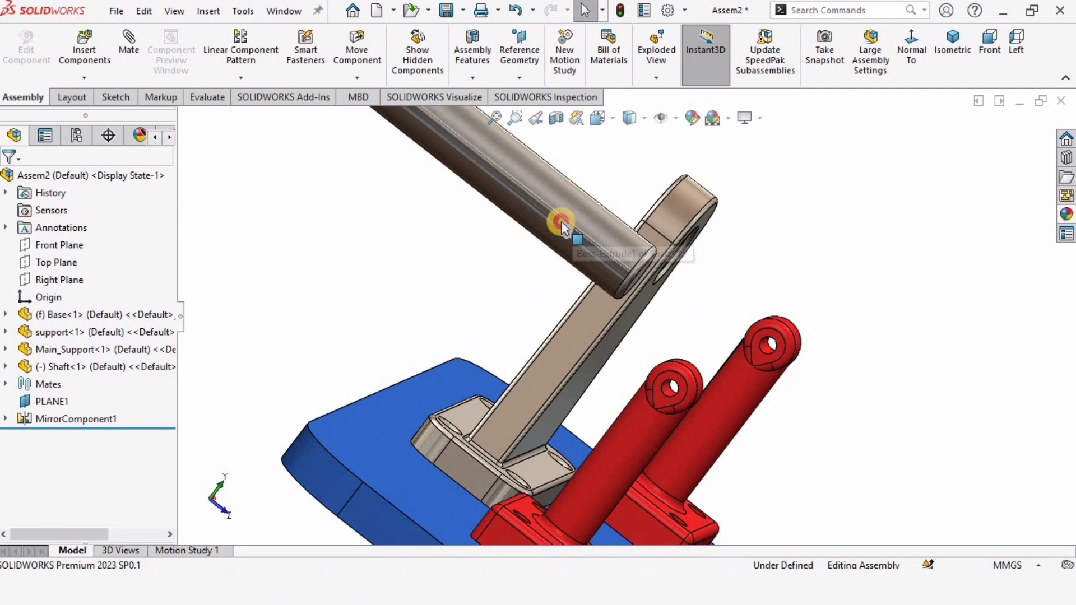
click(560, 226)
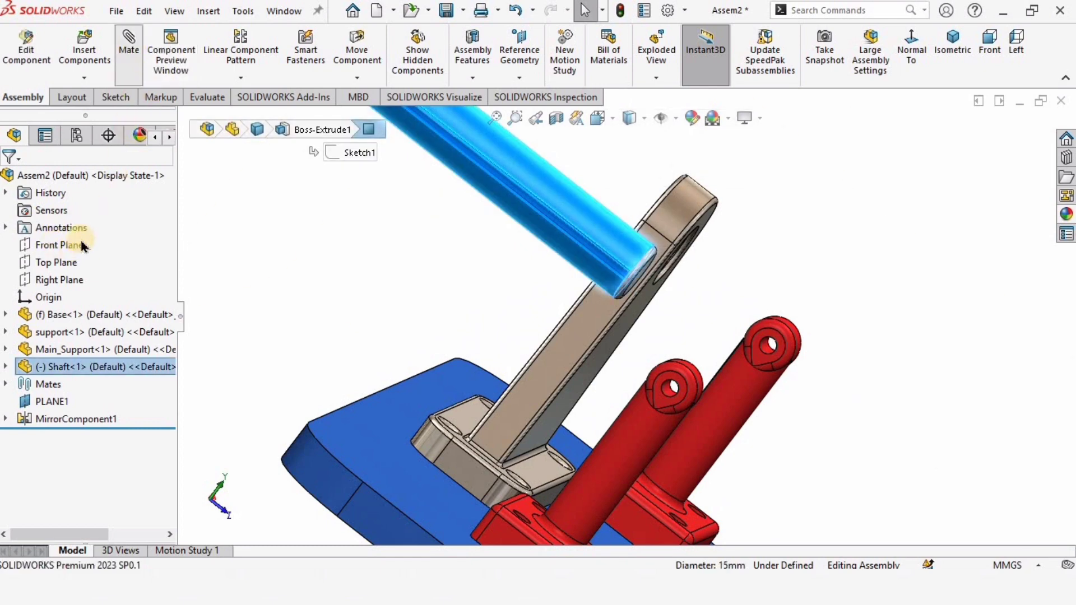
key(m)
middle_drag(654, 253, 608, 238)
scroll(667, 266, down, 3)
click(701, 272)
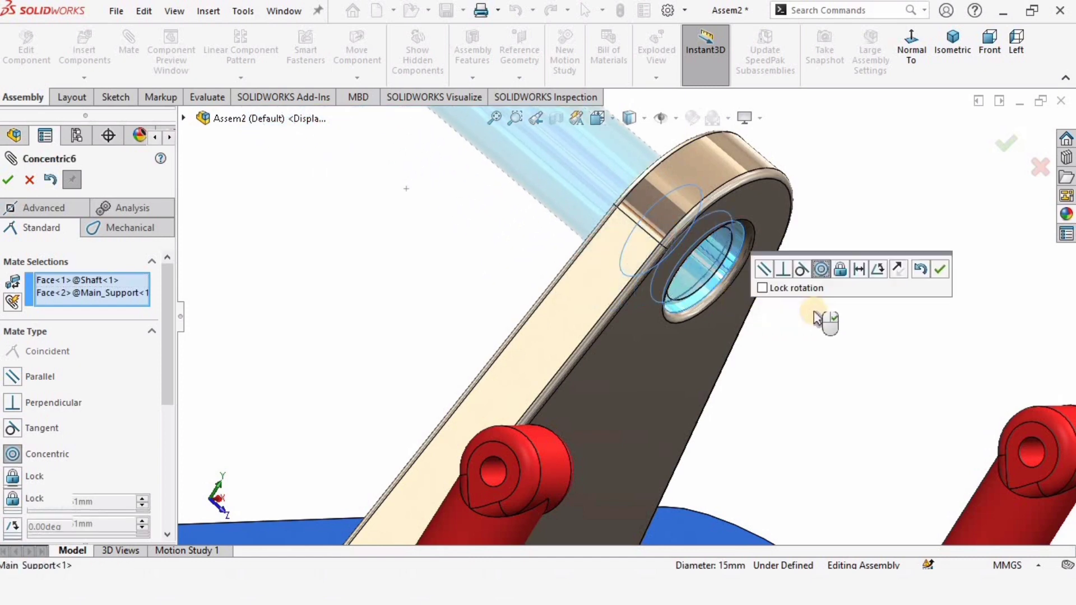
right_click(810, 295)
scroll(571, 295, up, 4)
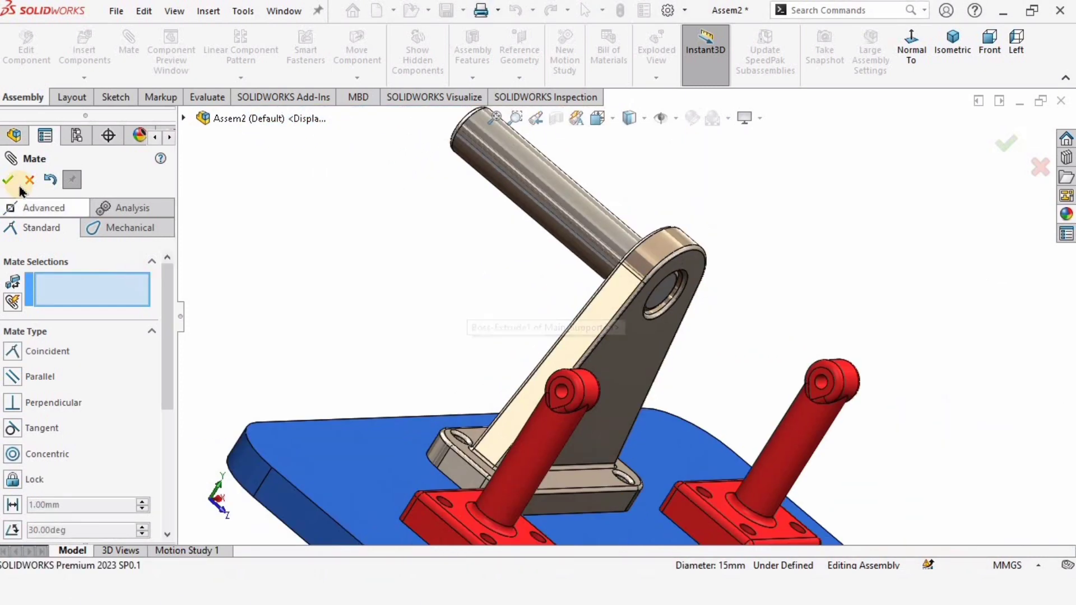
key(Return)
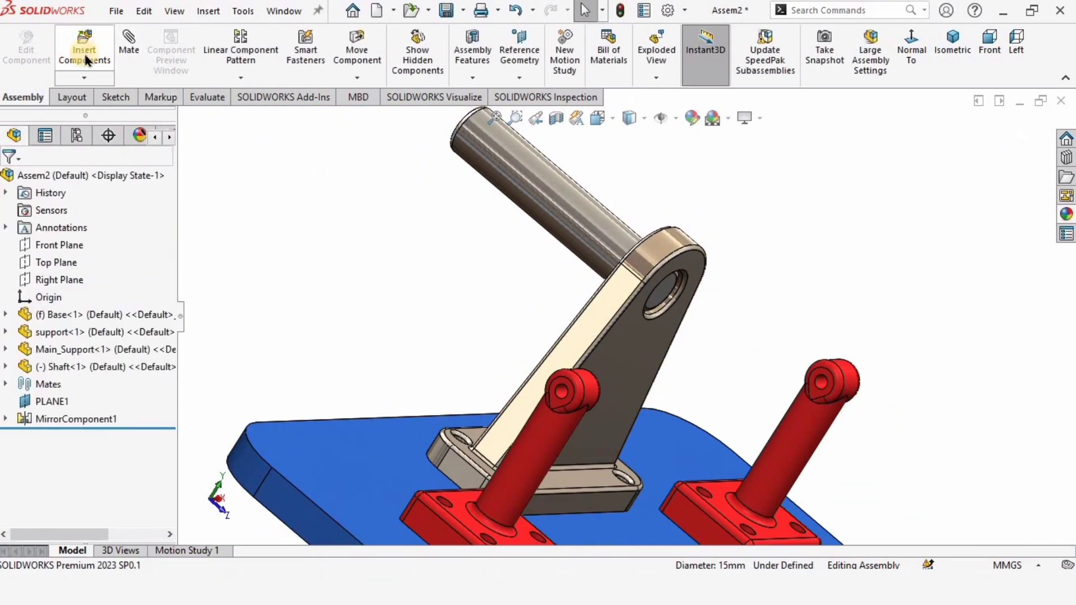
Step: Insert the Skotch Yoke_ subassembly, rotate it in 90-degree turns until the wheel stands upright, and place it beside the base
click(86, 50)
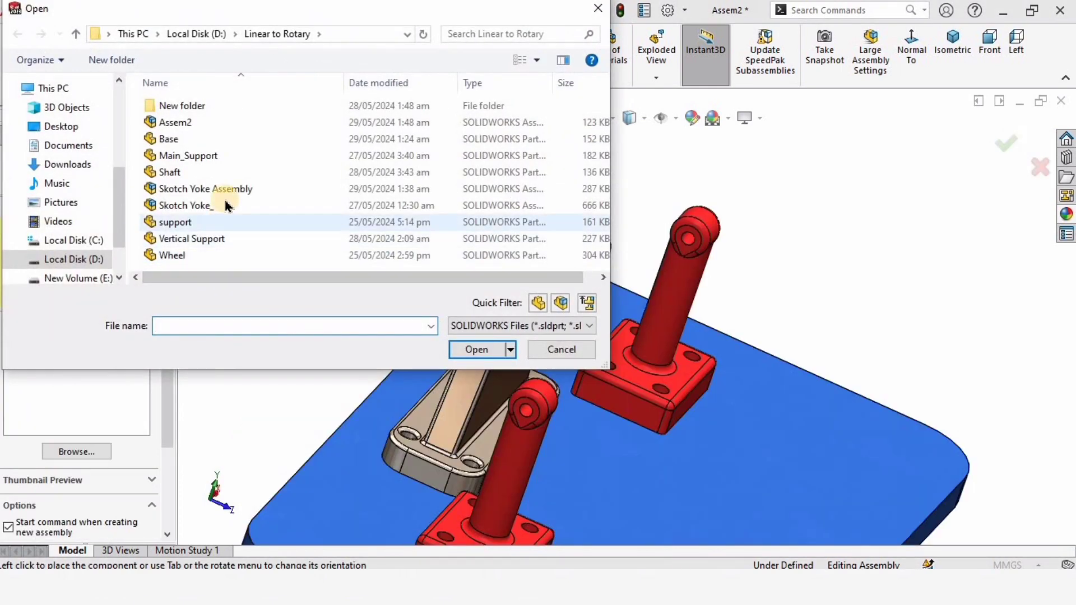
click(208, 208)
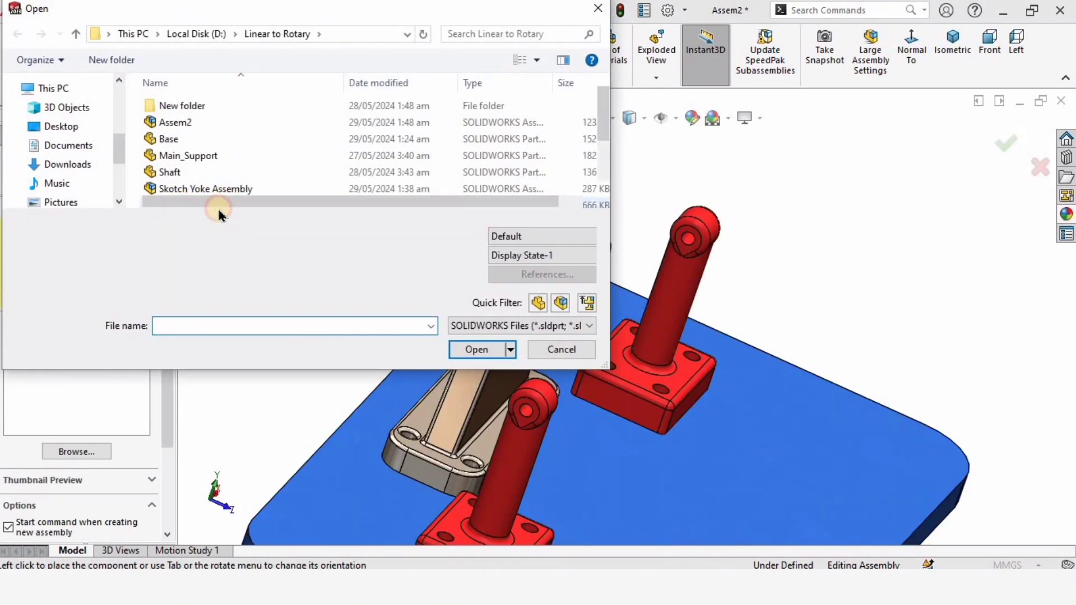
click(477, 349)
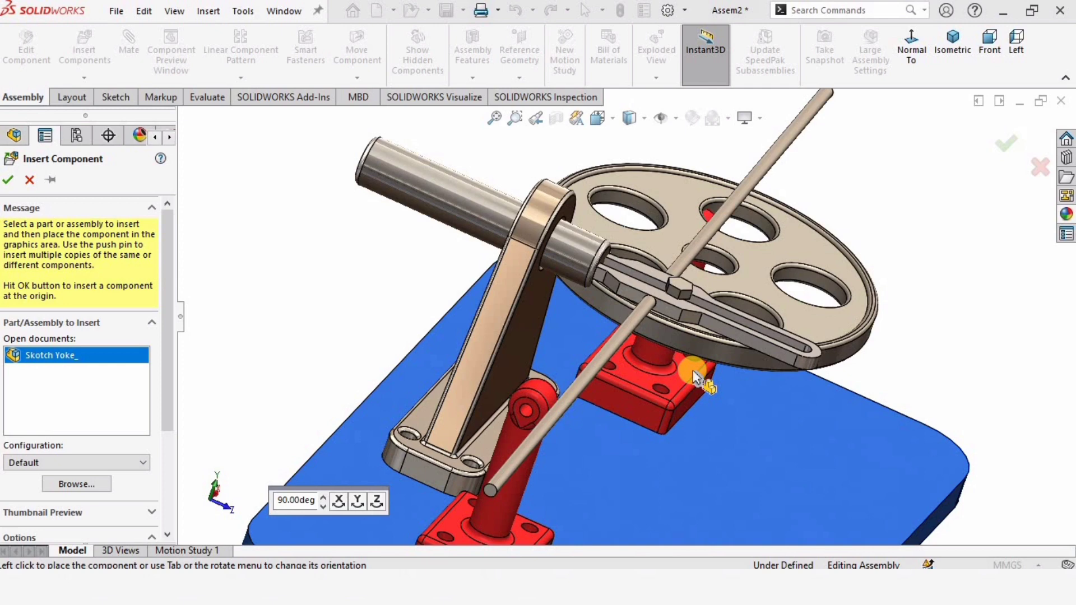
click(374, 507)
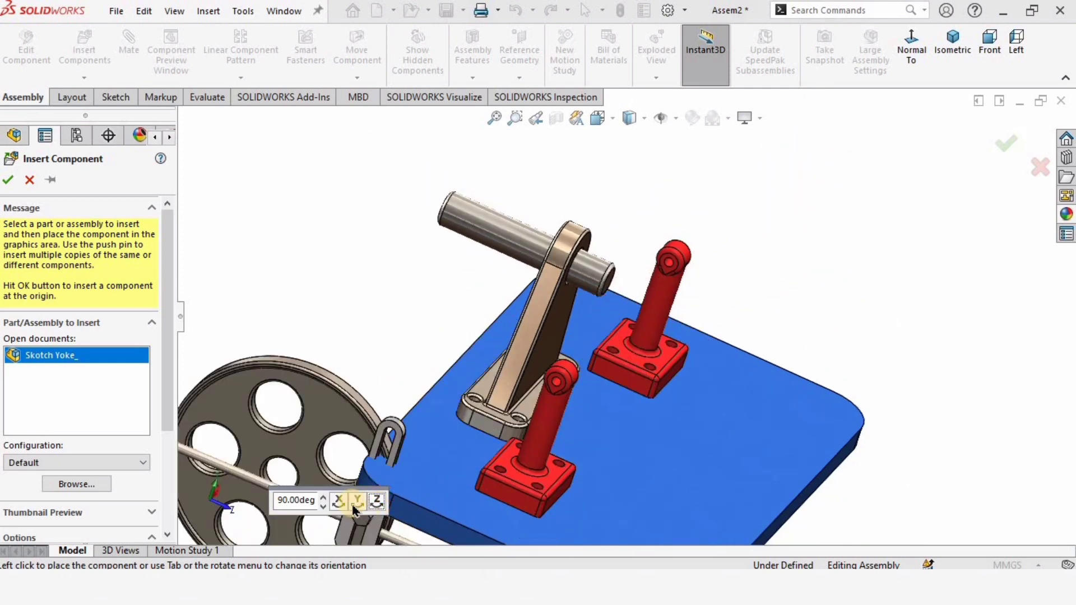
click(351, 507)
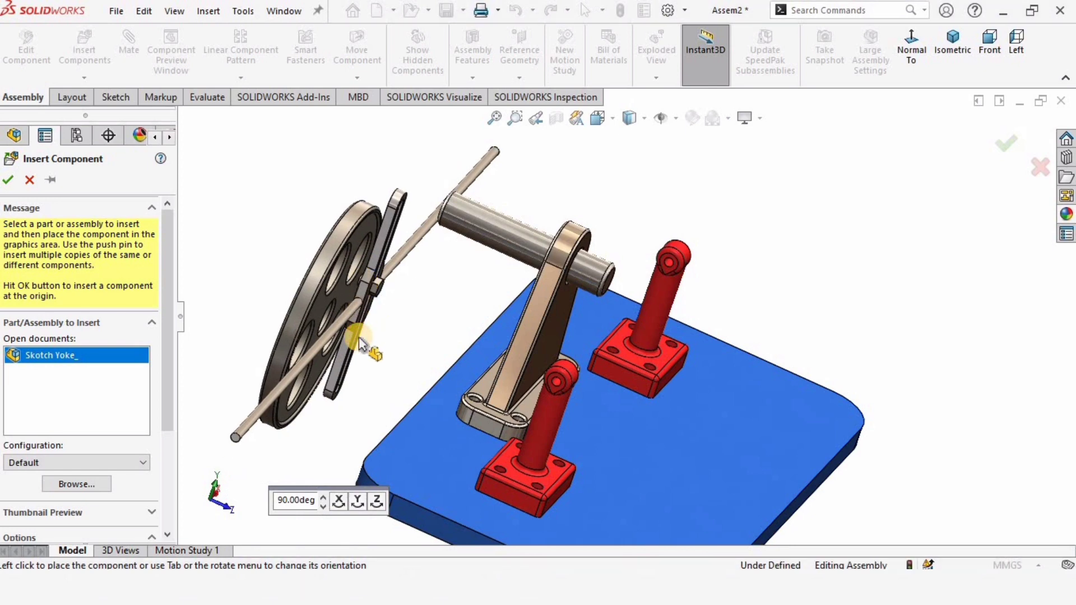
click(364, 360)
Step: Add a concentric mate between the shaft's cylindrical face and the wheel's centre hole
middle_drag(364, 360, 359, 288)
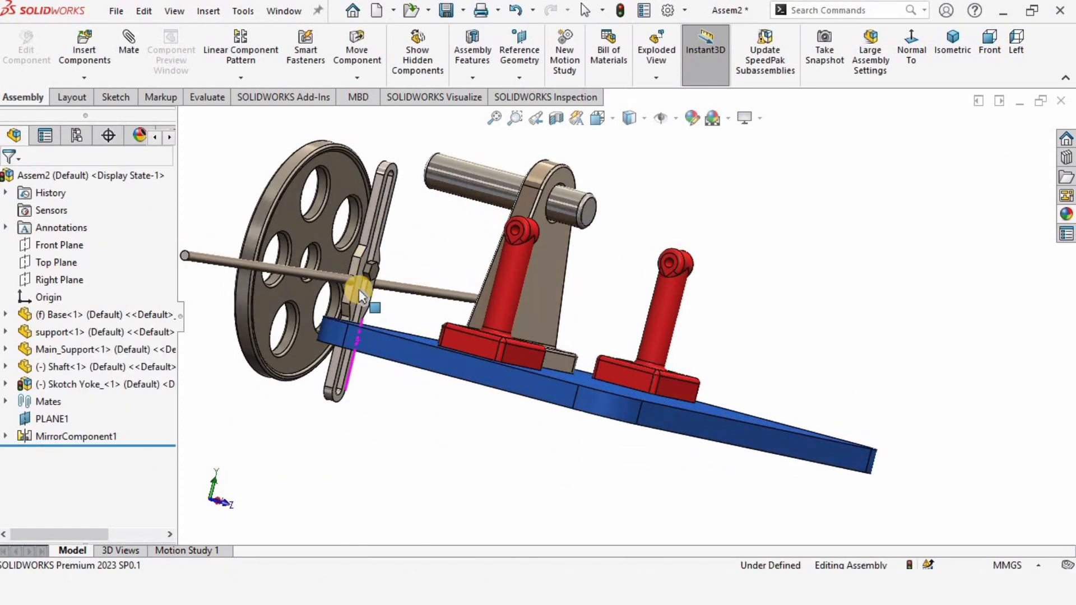
scroll(363, 267, down, 3)
scroll(364, 270, up, 5)
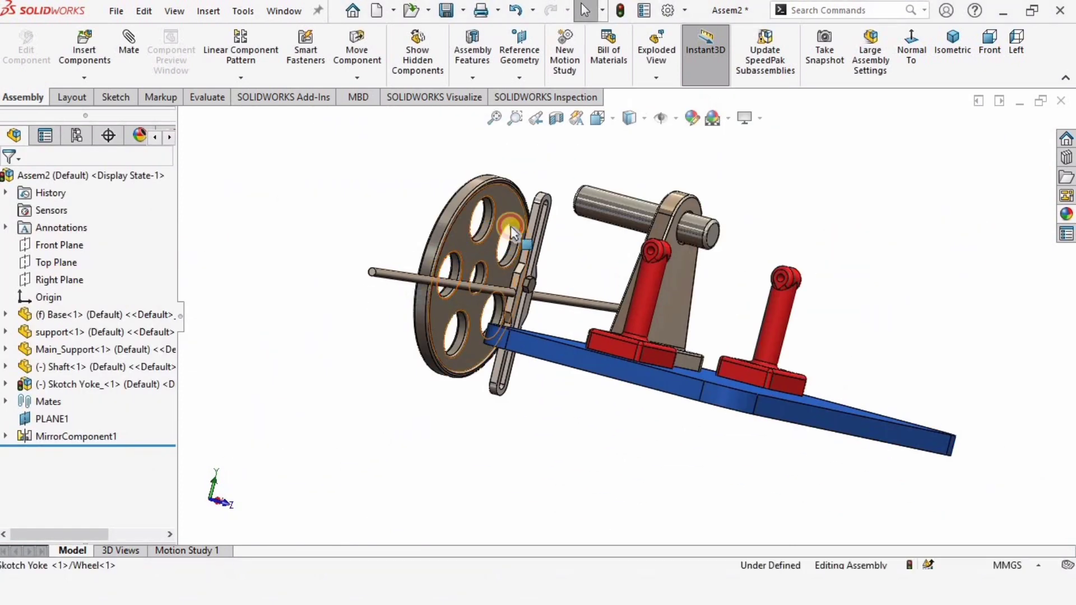
middle_drag(510, 226, 653, 240)
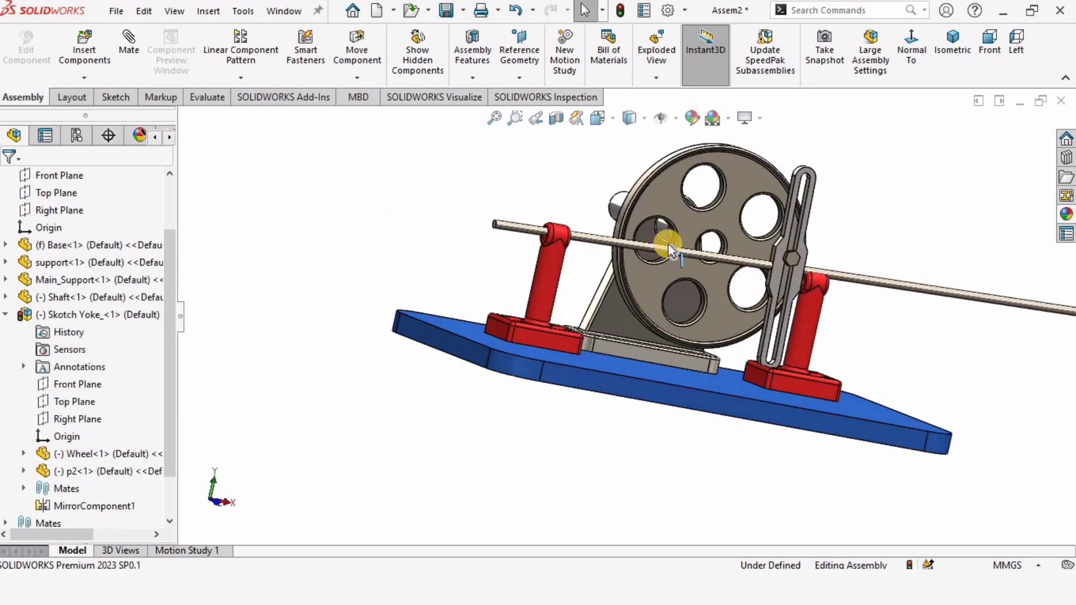
scroll(591, 283, down, 5)
middle_drag(592, 280, 588, 259)
scroll(587, 259, down, 2)
click(671, 261)
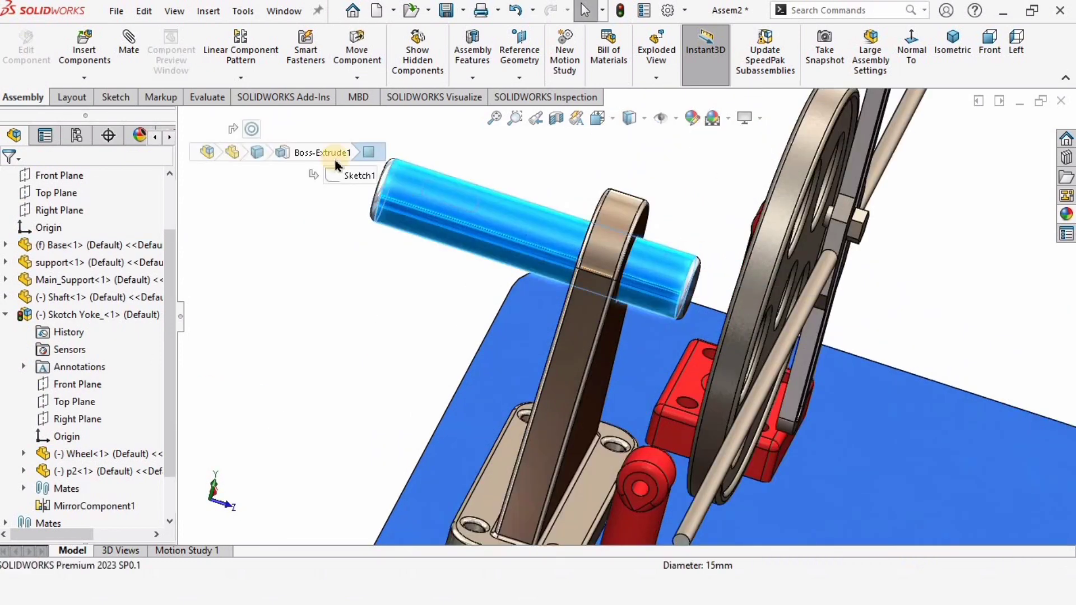
click(140, 55)
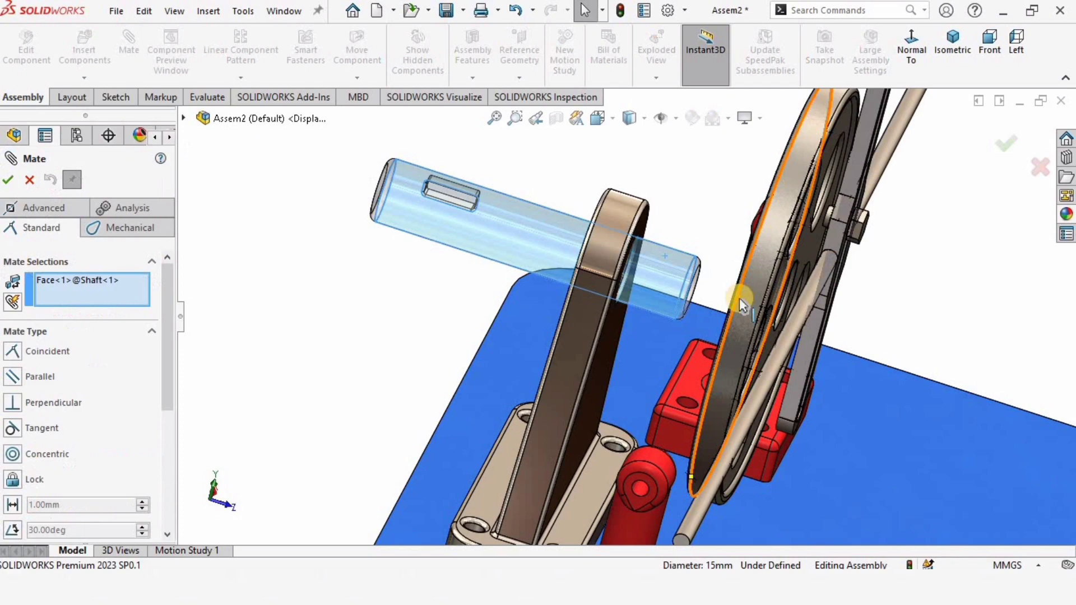
middle_drag(742, 293, 668, 295)
scroll(611, 305, down, 5)
click(610, 312)
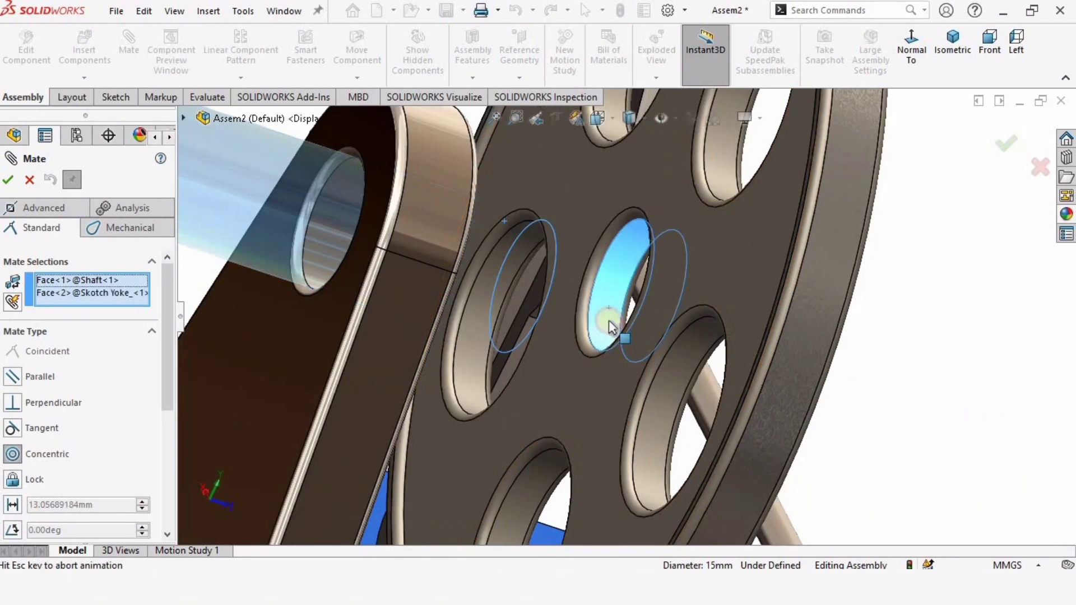
right_click(635, 360)
Step: Add a coincident mate between the shaft's end face and the wheel's flat face on the yoke side
scroll(562, 331, up, 4)
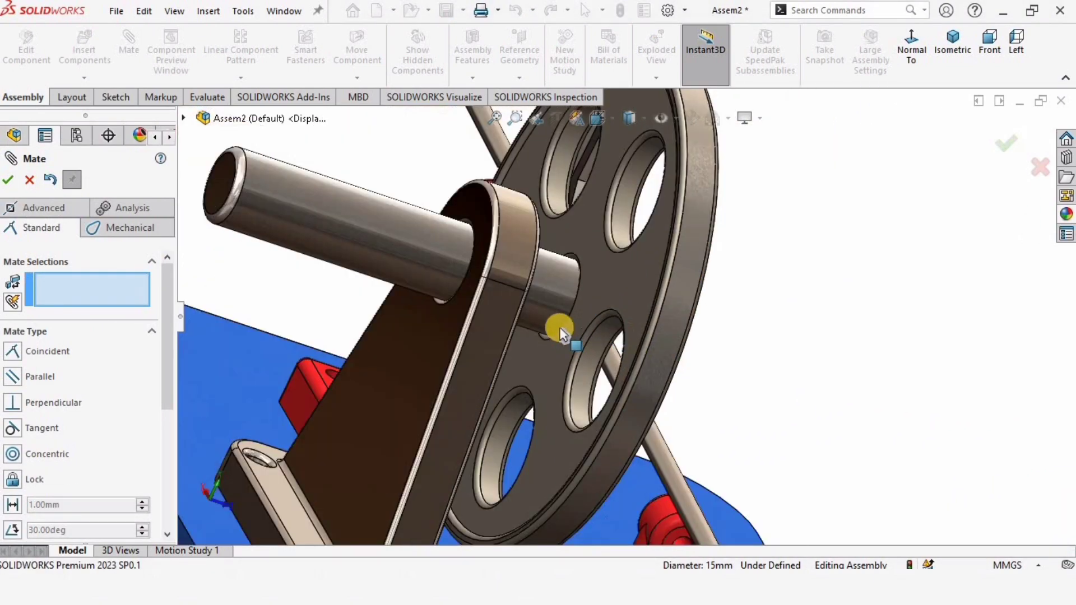
middle_drag(532, 305, 582, 285)
scroll(588, 288, down, 4)
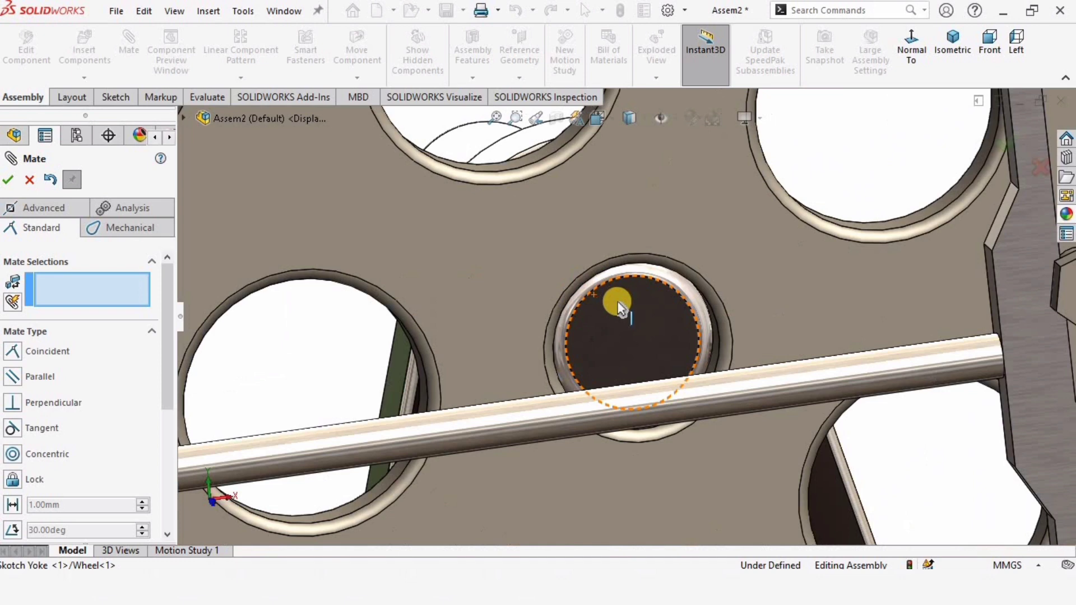
click(637, 330)
click(648, 189)
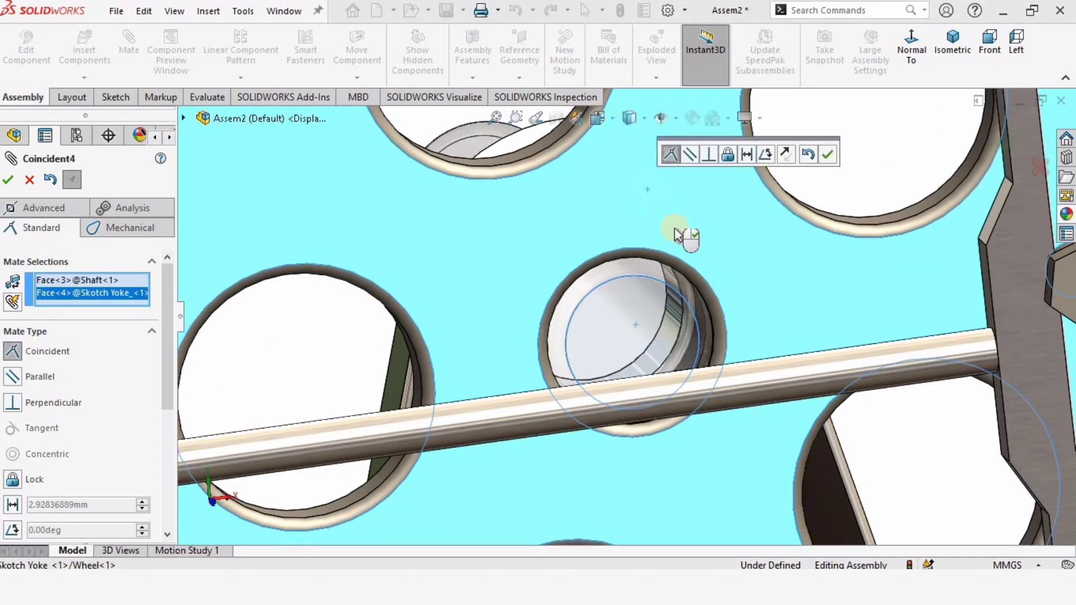
right_click(729, 290)
Step: Add a parallel mate between the yoke's rod and the hole of the mirrored support, then leave the Mate command
scroll(553, 328, up, 4)
middle_drag(553, 328, 583, 285)
scroll(584, 338, up, 1)
scroll(584, 338, up, 4)
scroll(725, 391, down, 3)
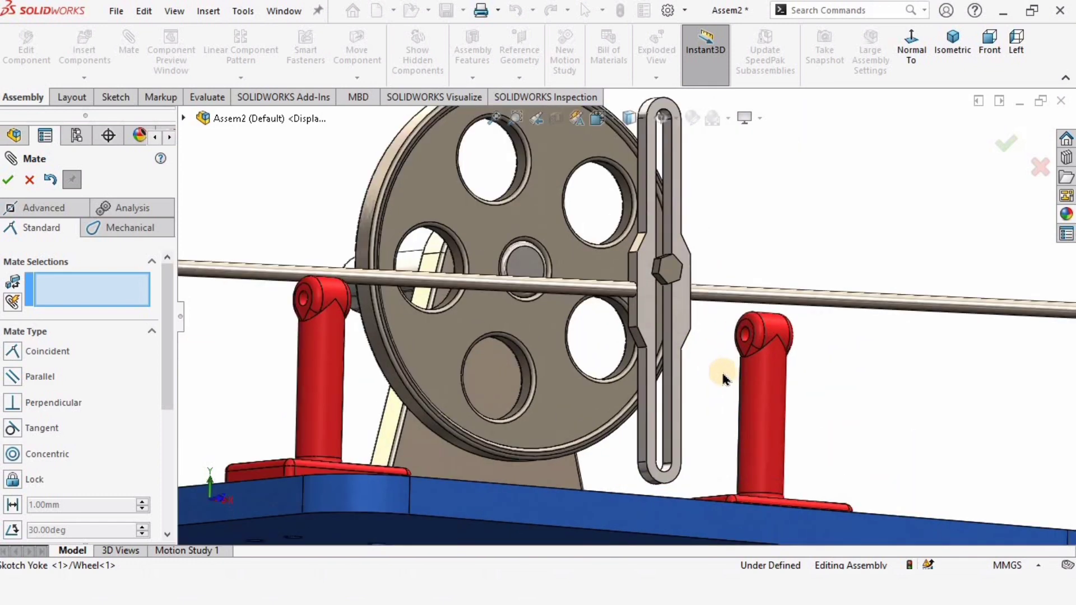
middle_drag(723, 377, 713, 364)
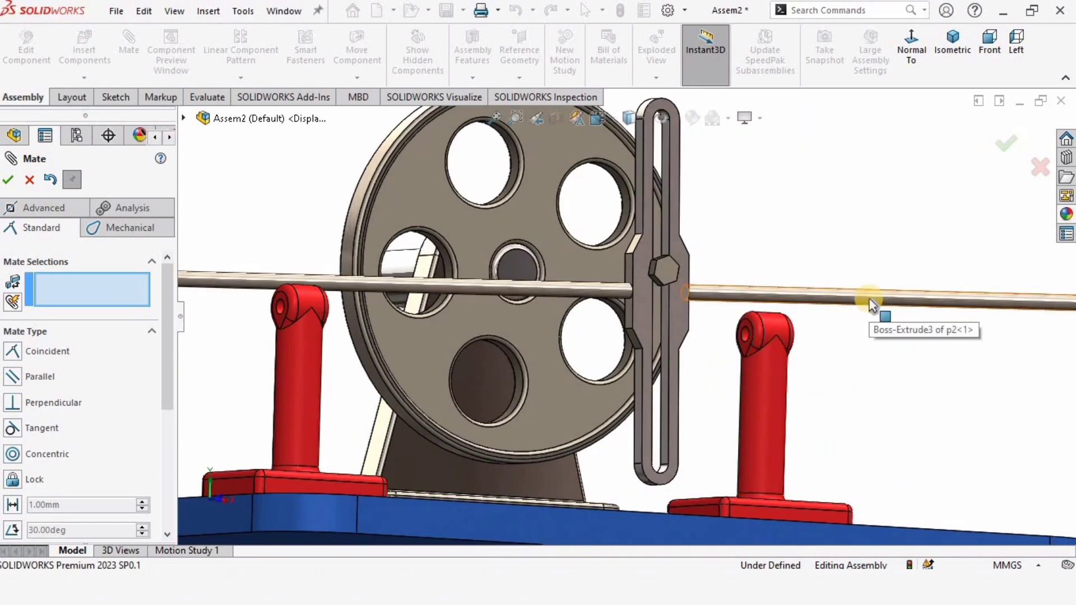
click(870, 302)
scroll(731, 345, down, 4)
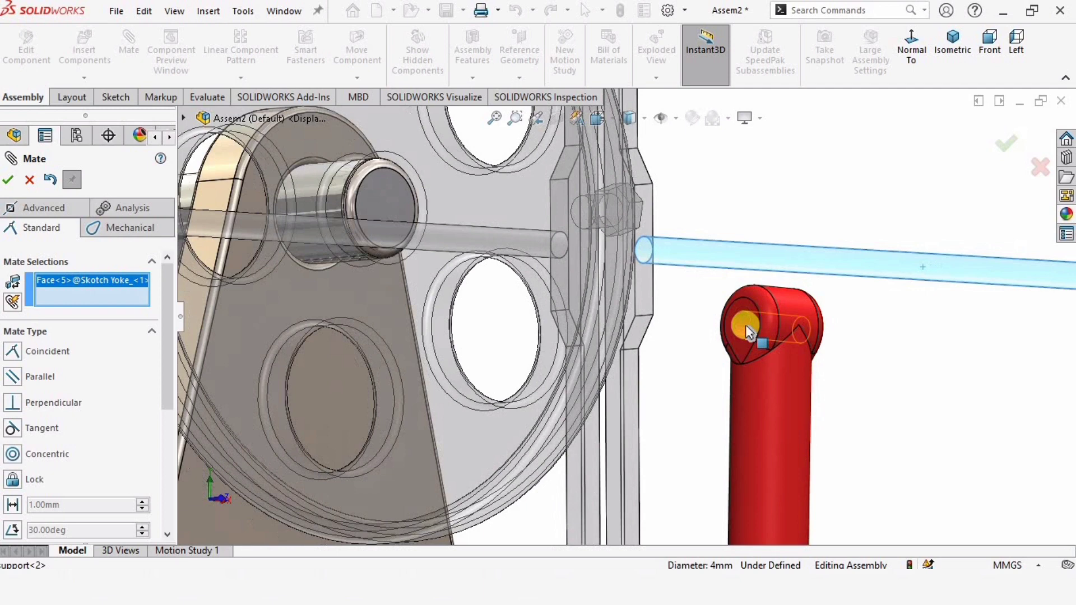
click(744, 330)
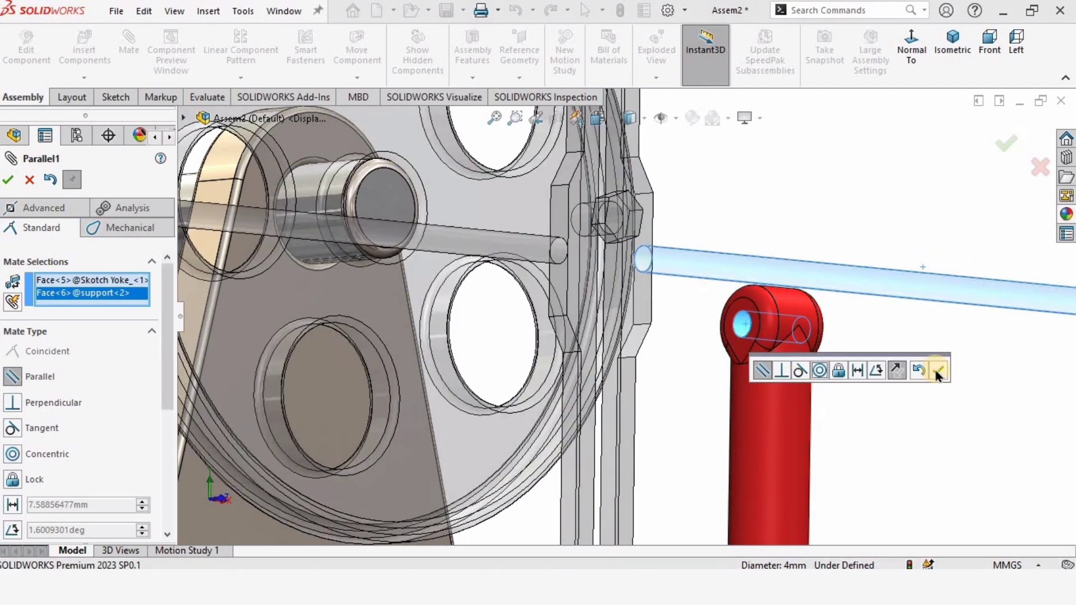
click(935, 369)
scroll(608, 328, up, 3)
middle_drag(608, 328, 168, 314)
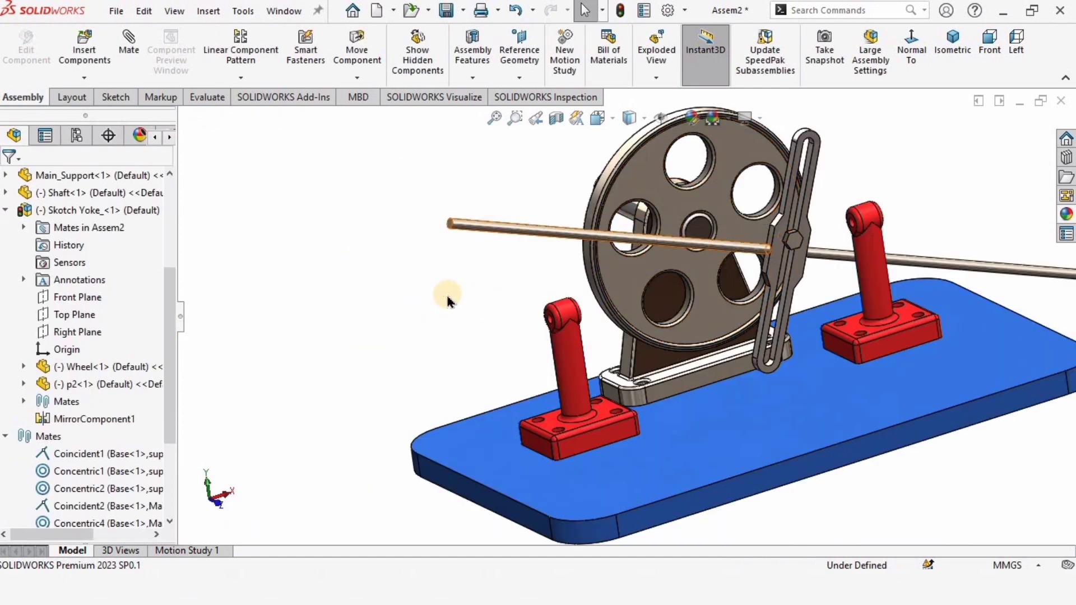
Step: Delete only the wheel from the Skotch Yoke_ subassembly, keeping the yoke in place
scroll(617, 219, down, 3)
click(661, 190)
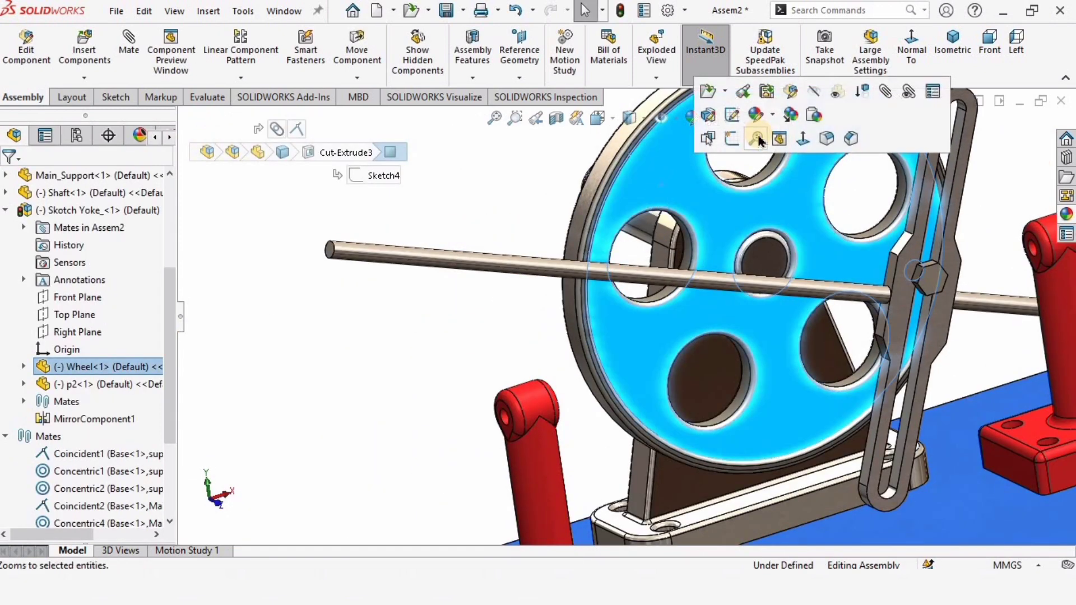
key(Delete)
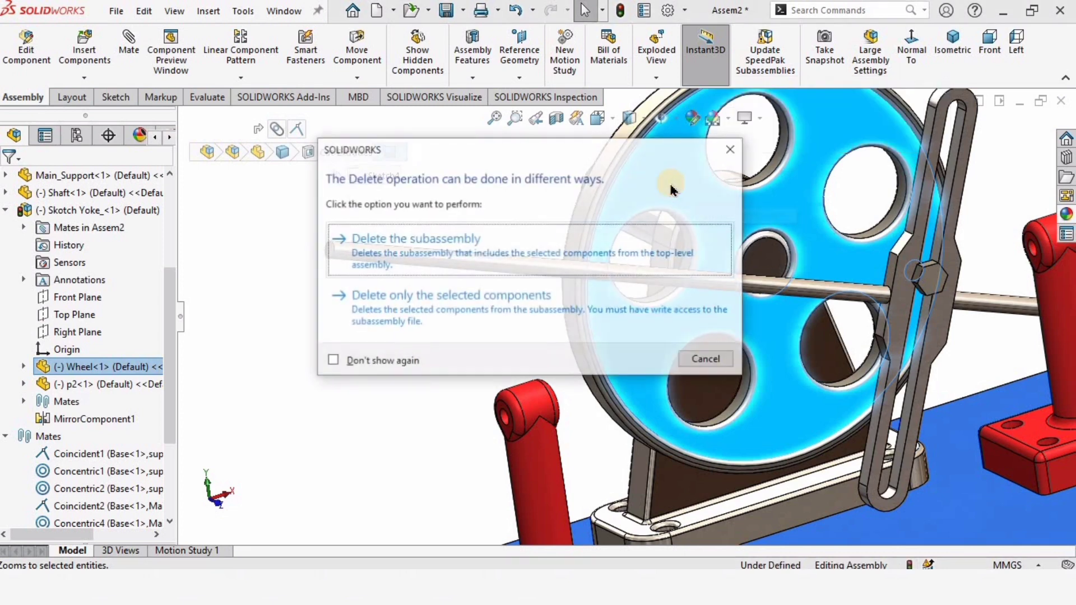
click(434, 310)
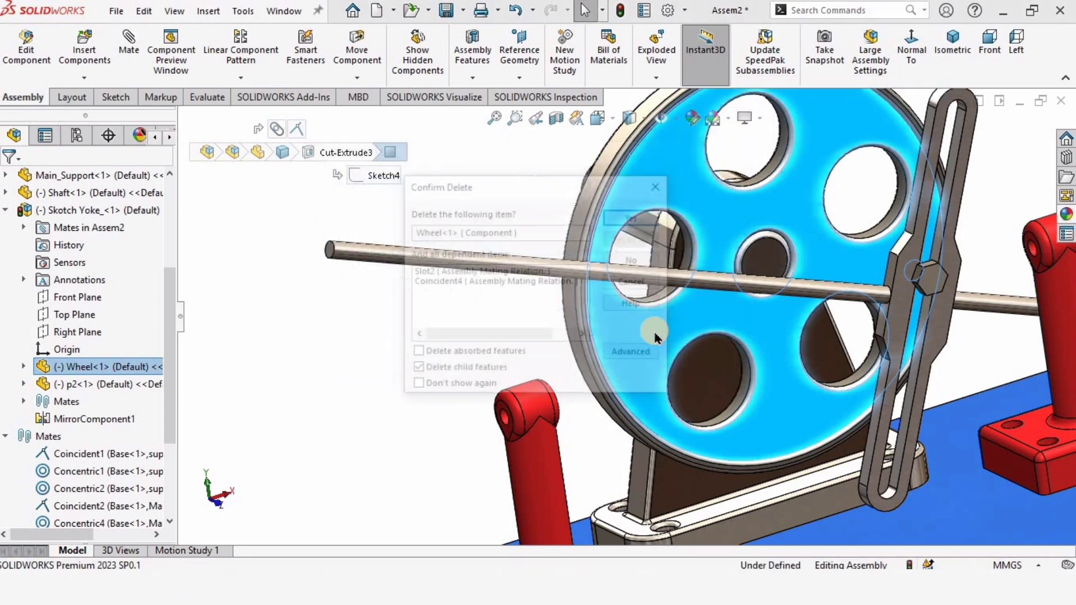
click(633, 214)
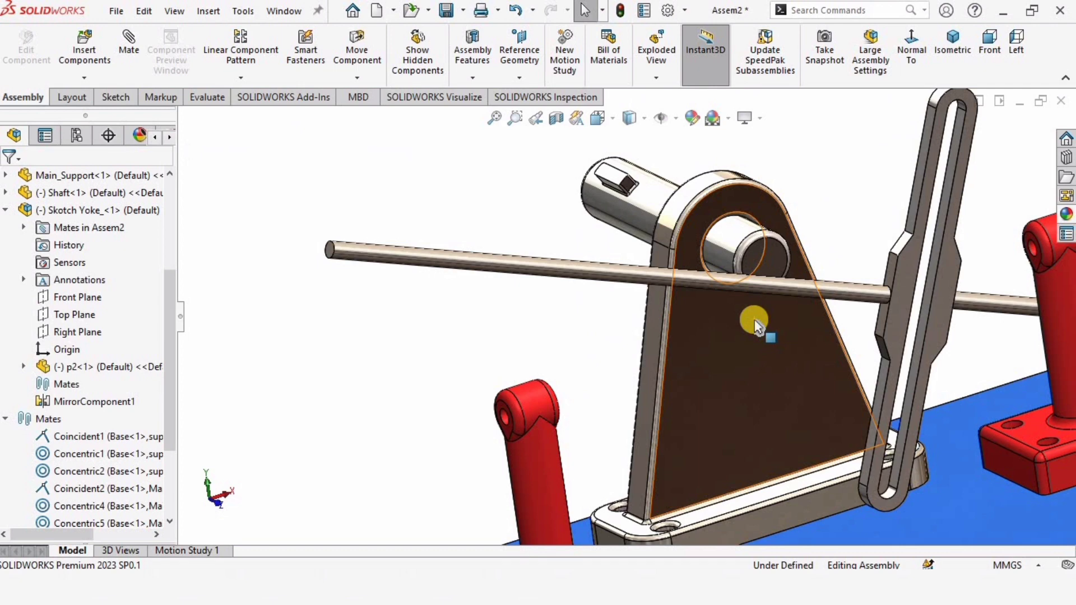
Step: Add a concentric mate between the yoke's rod and the hole of the original, non-mirrored support
scroll(751, 328, up, 3)
scroll(537, 338, down, 2)
click(542, 327)
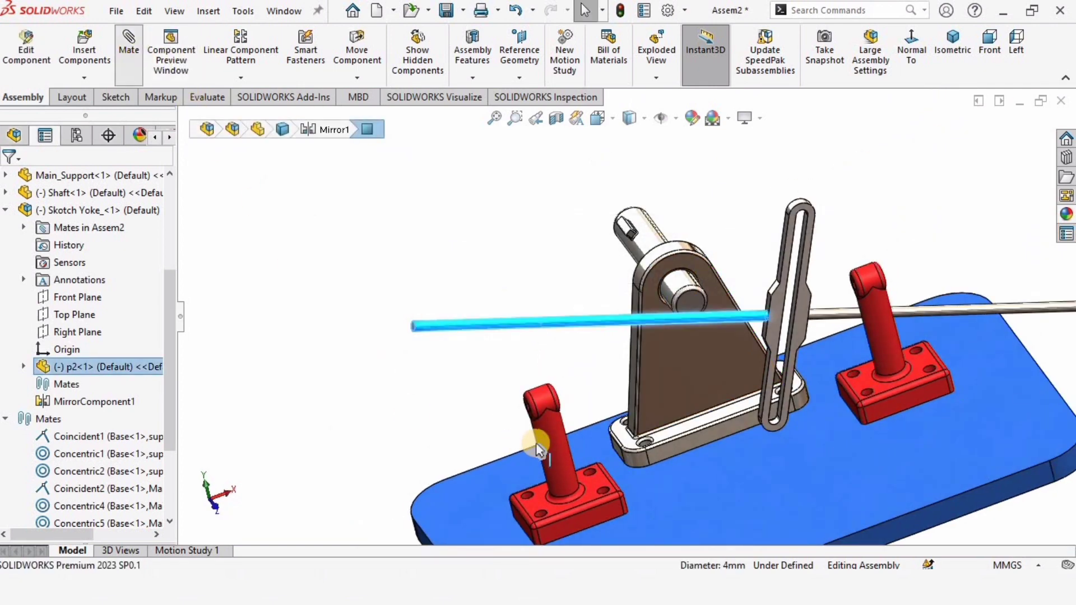
middle_drag(516, 440, 434, 432)
scroll(443, 426, down, 5)
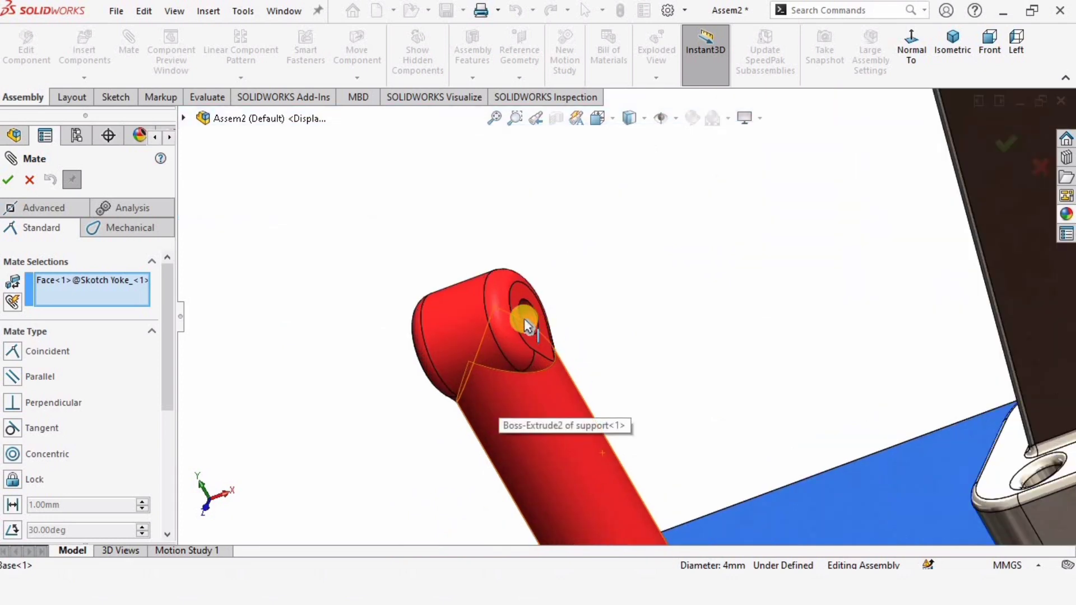
middle_drag(533, 342, 534, 313)
click(533, 314)
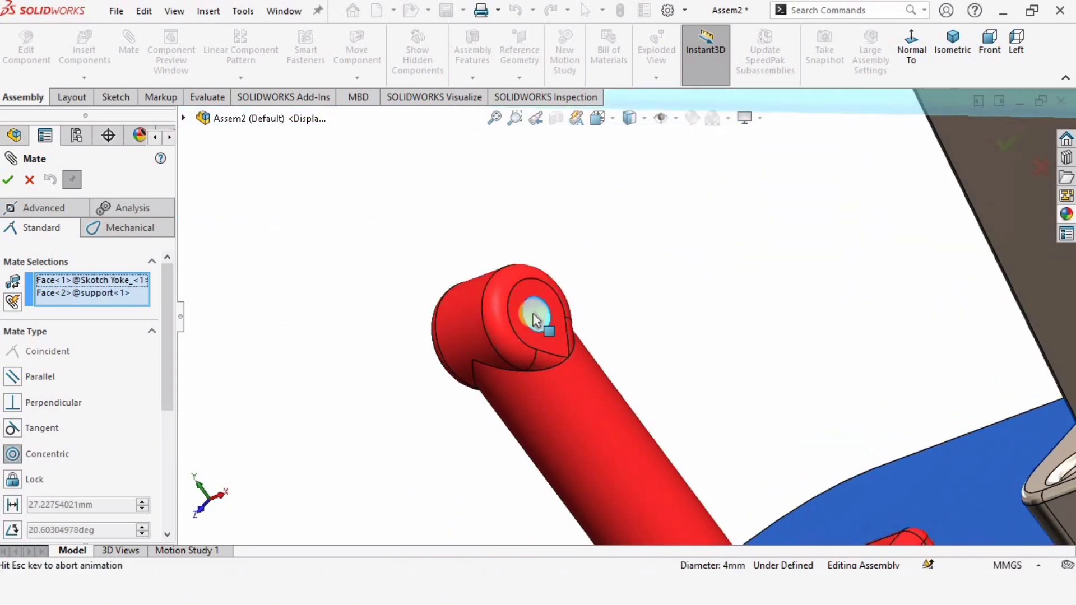
click(757, 384)
Step: Slide the yoke along its supports until it stands in front of Main_Support, then leave the Mate command
scroll(867, 374, up, 6)
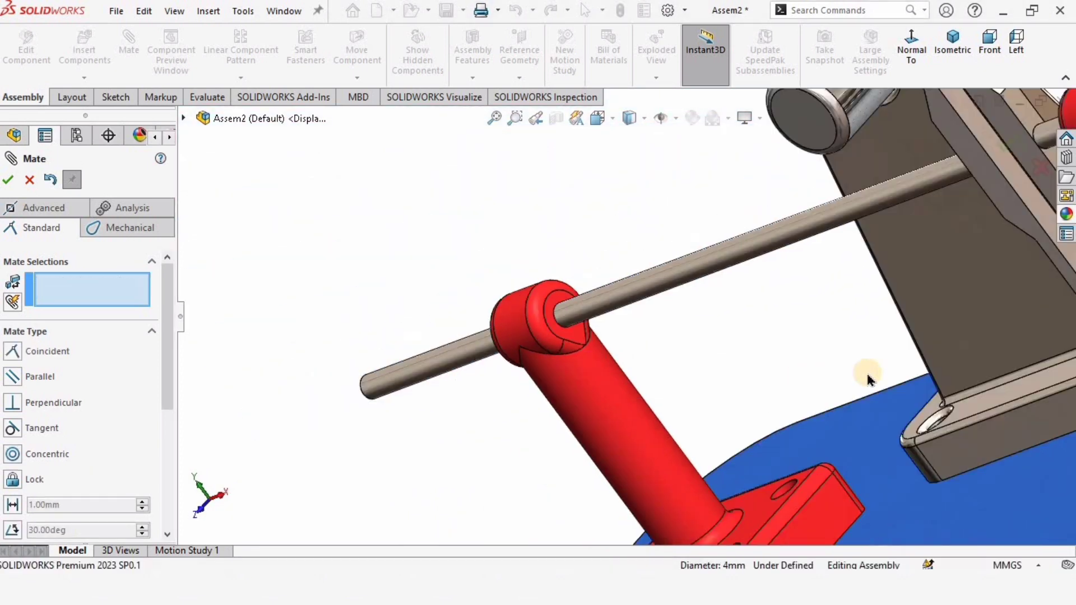
middle_drag(874, 295, 941, 244)
scroll(862, 252, down, 3)
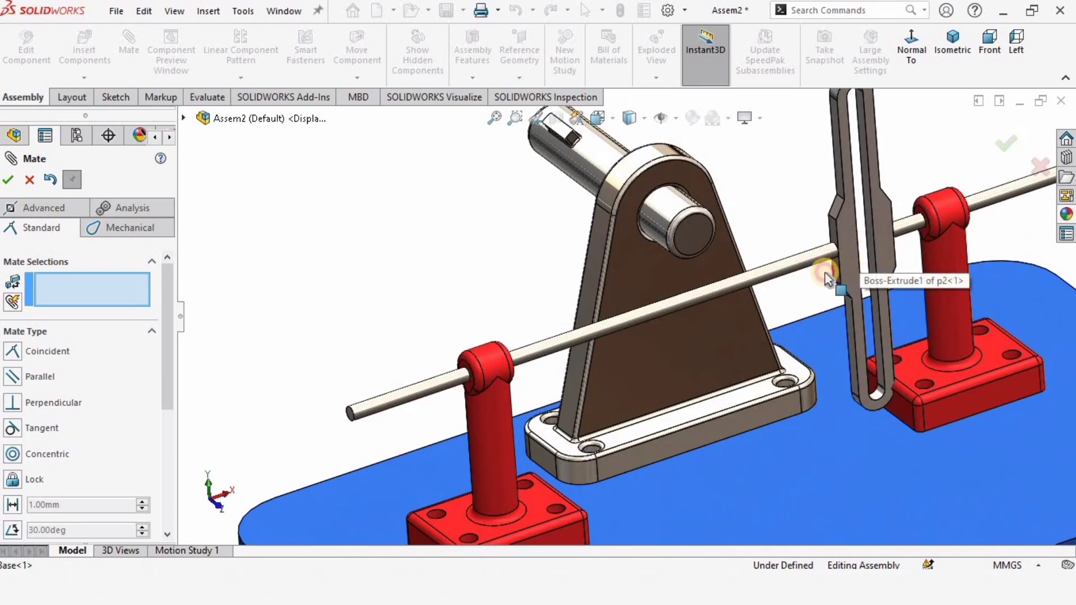
drag(826, 277, 657, 379)
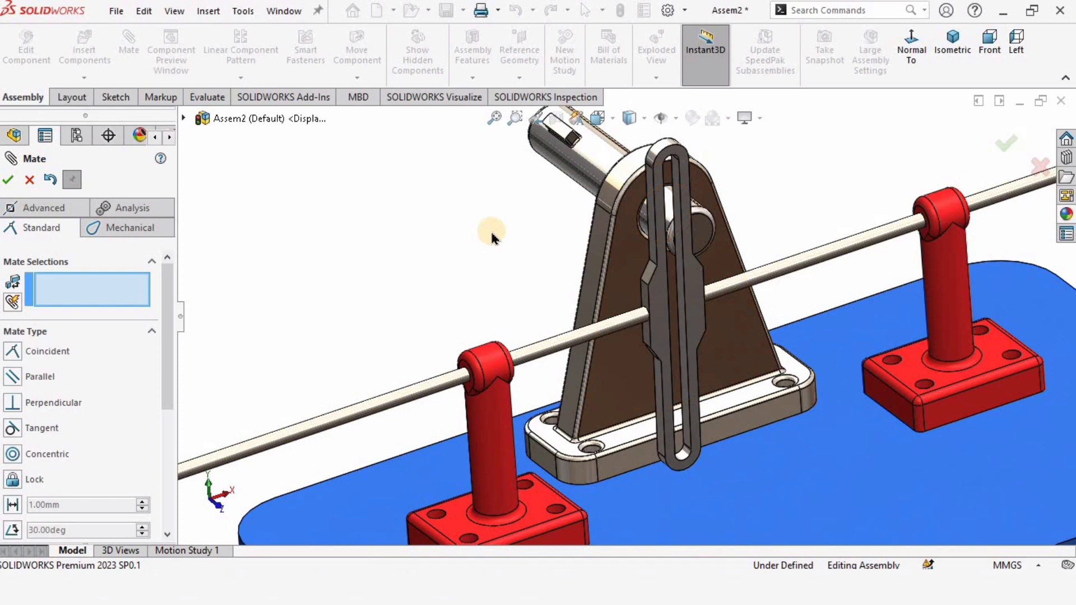
scroll(594, 282, up, 5)
middle_drag(627, 296, 660, 269)
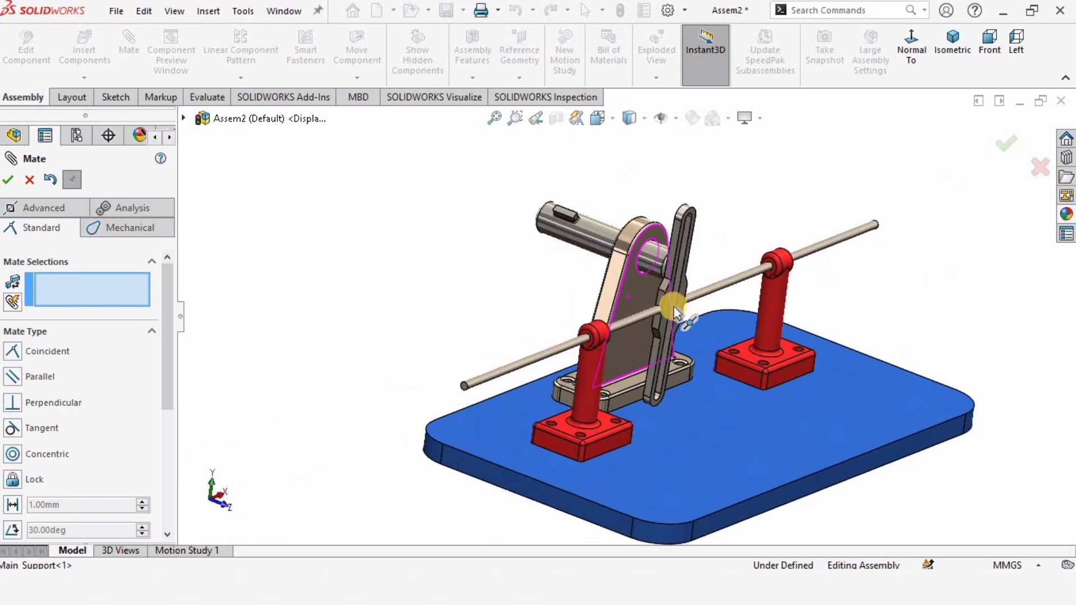
middle_drag(671, 324, 583, 353)
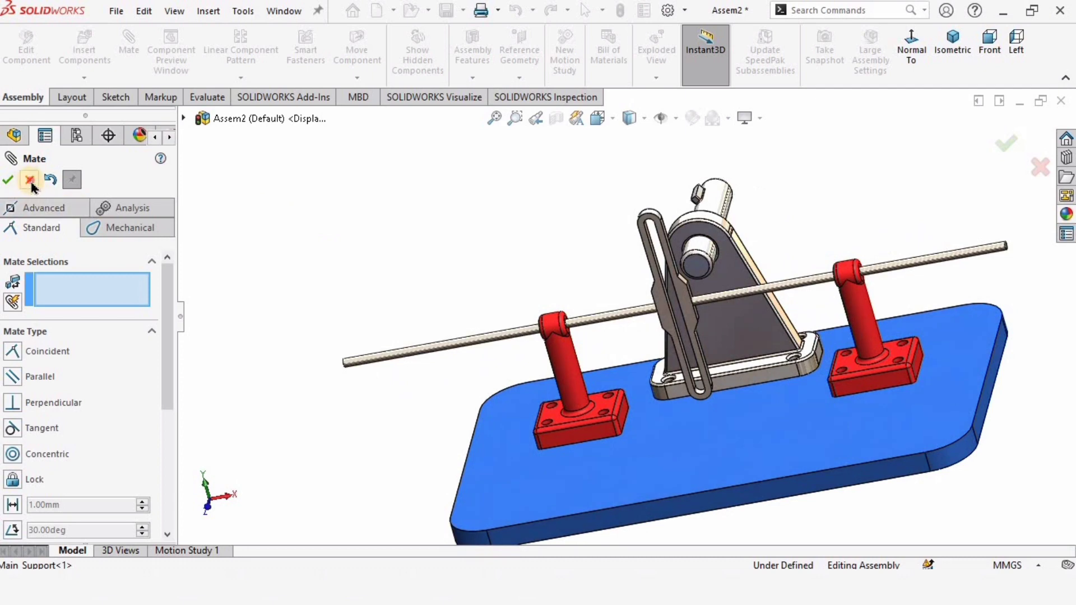
key(Escape)
Step: Insert the Wheel part, rotate it 90 degrees about Z, and place it near the shaft's keyed end
middle_drag(540, 247, 577, 307)
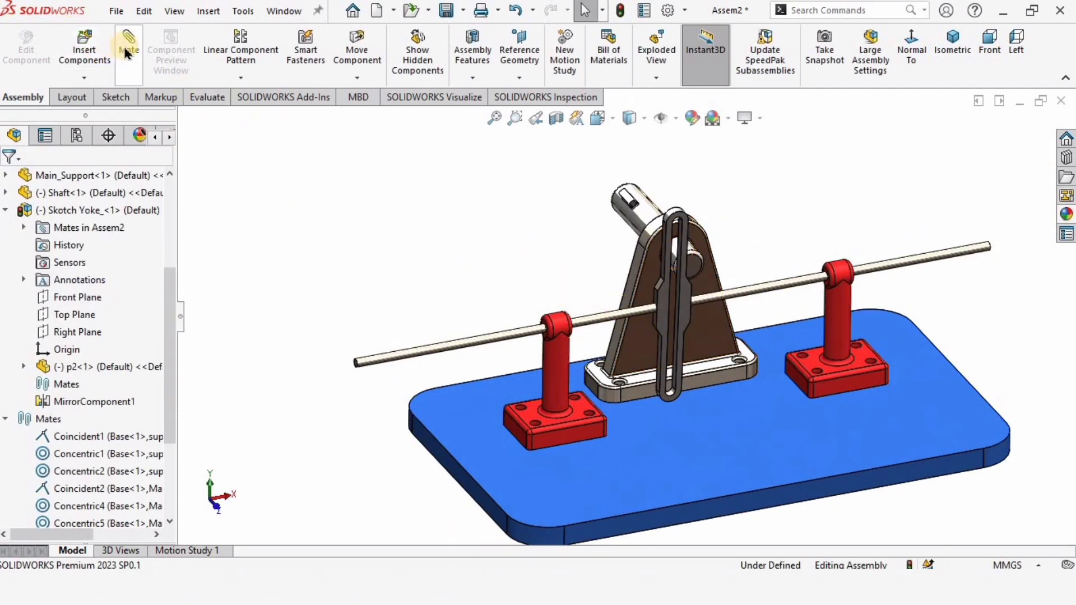
click(84, 48)
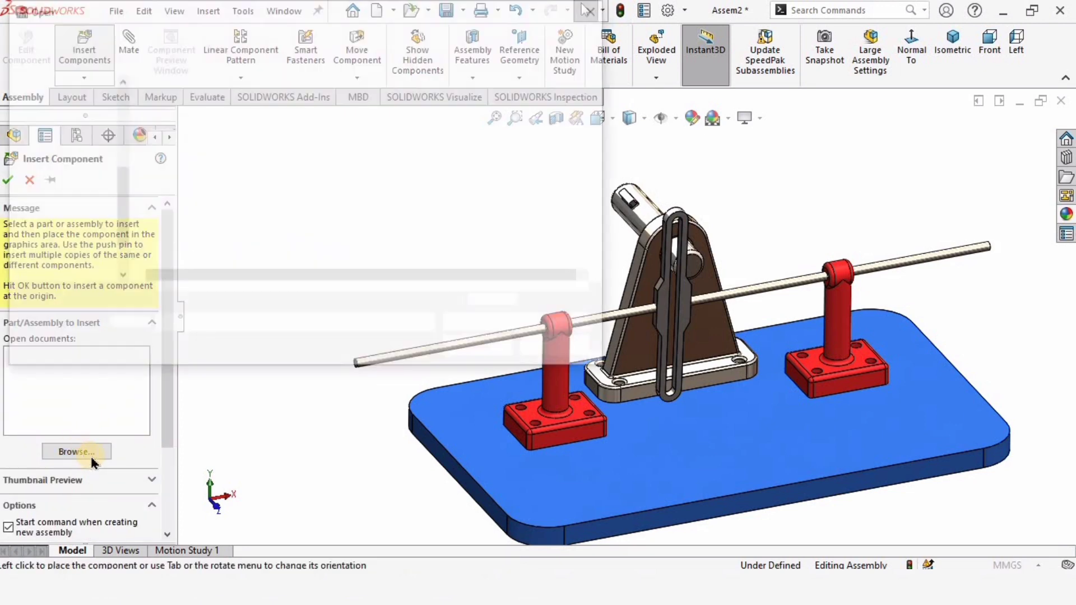
click(193, 257)
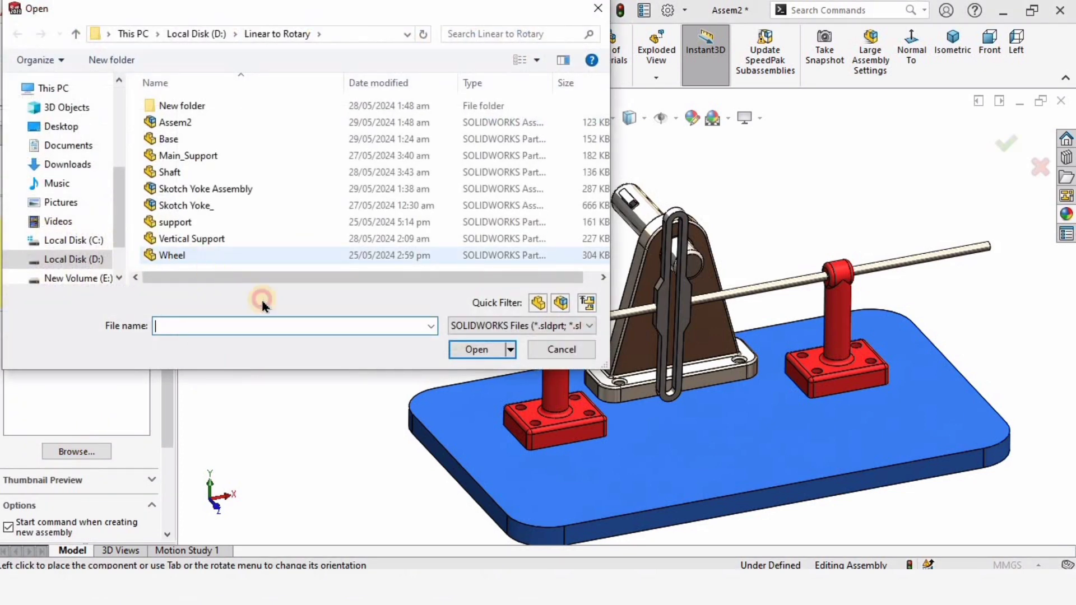
click(472, 350)
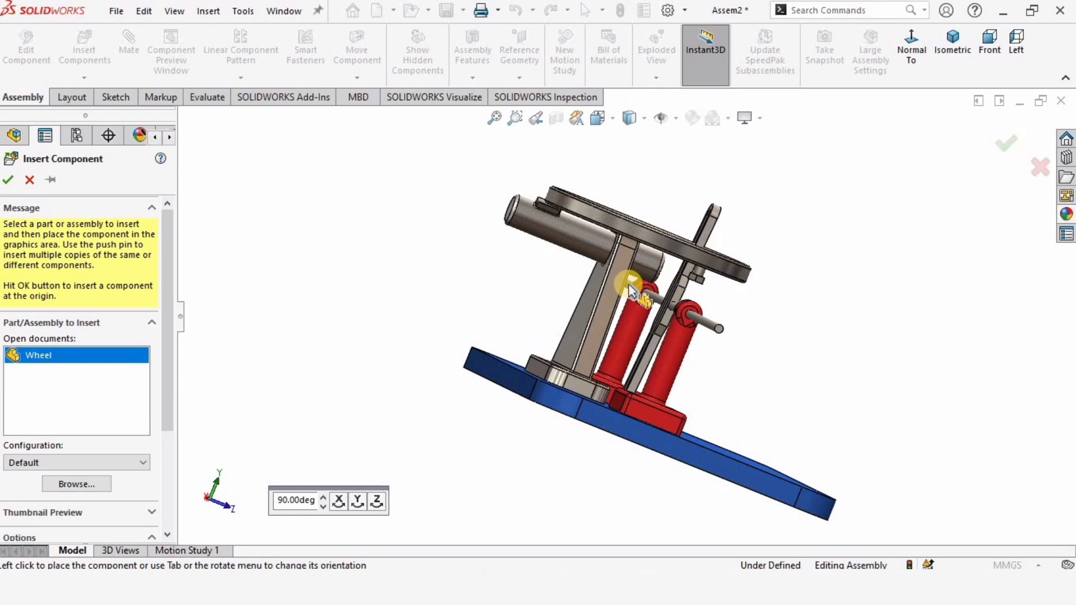
click(378, 501)
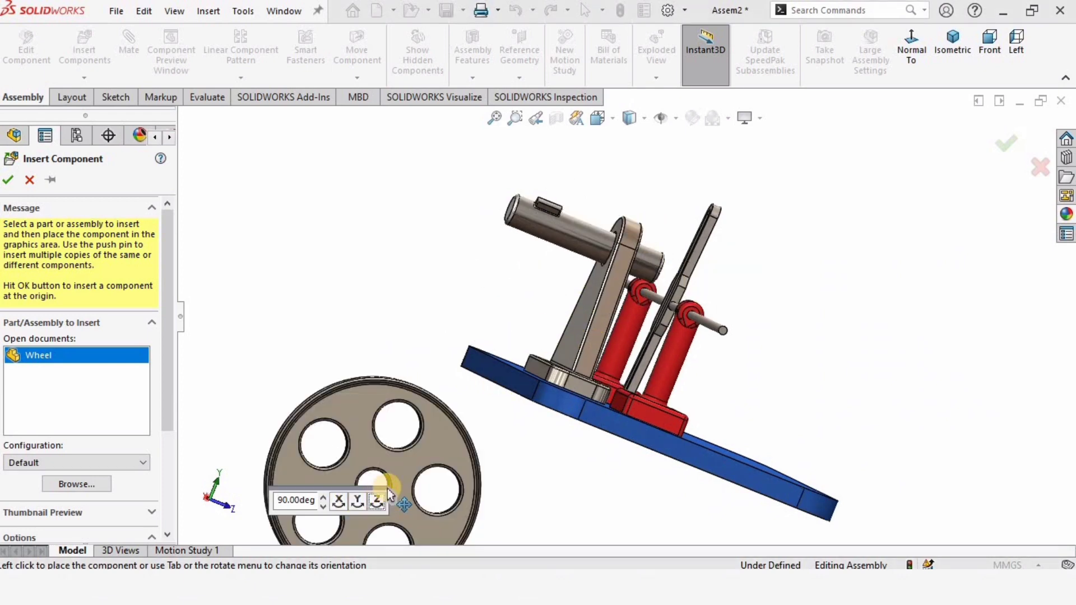
click(595, 324)
Step: Rotate the wheel freely with Rotate Component until its flat face is roughly square to the shaft
click(357, 77)
click(387, 113)
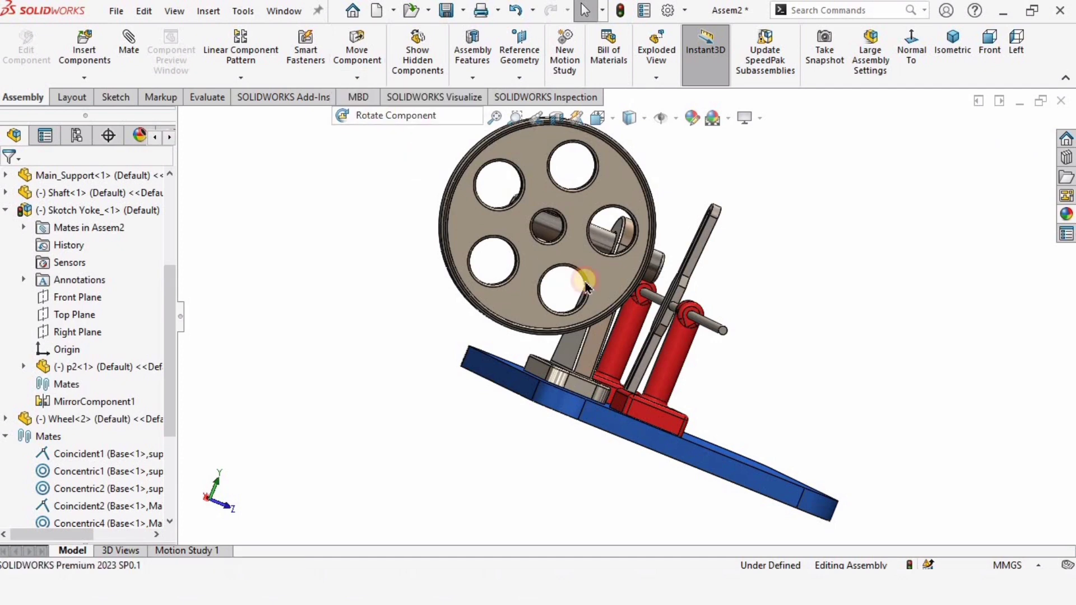
scroll(629, 348, up, 3)
middle_drag(581, 359, 622, 297)
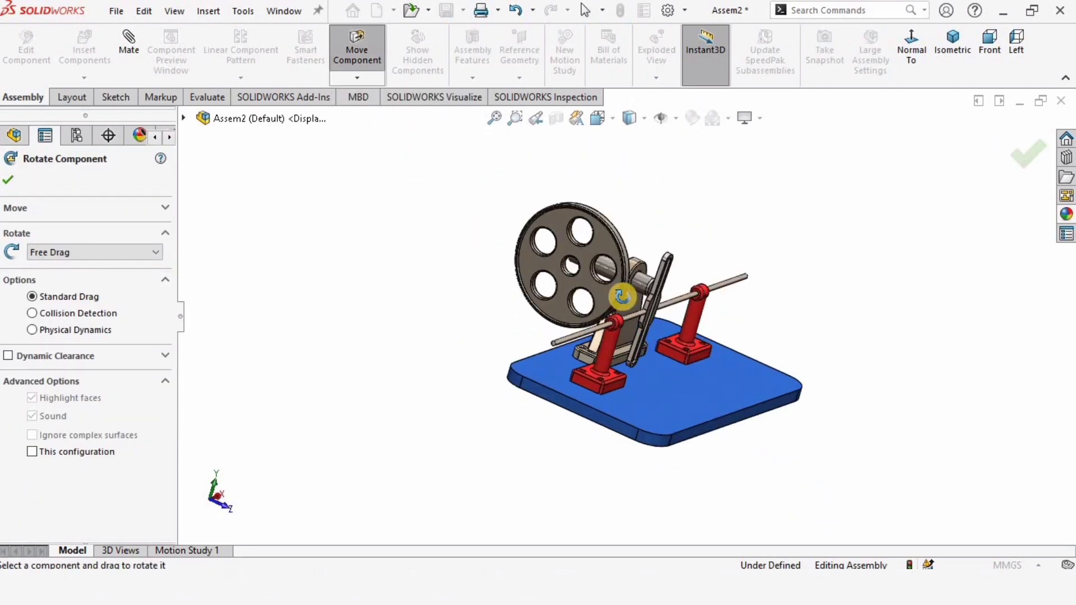
drag(622, 297, 268, 291)
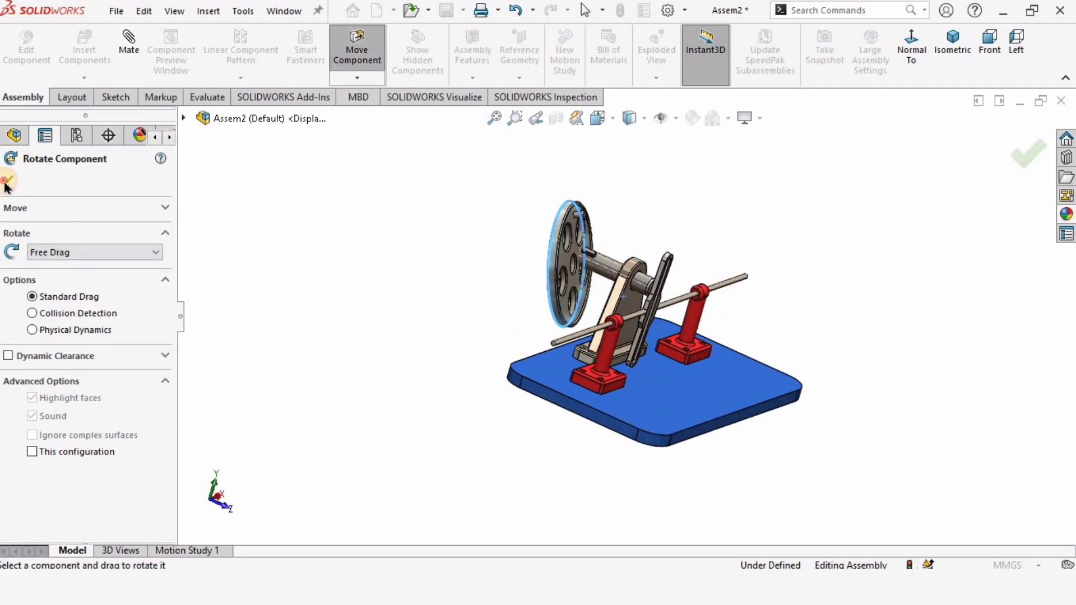
key(Escape)
Step: Move the wheel off the shaft to the free space beyond the yoke, beside the mirrored support
scroll(583, 236, down, 6)
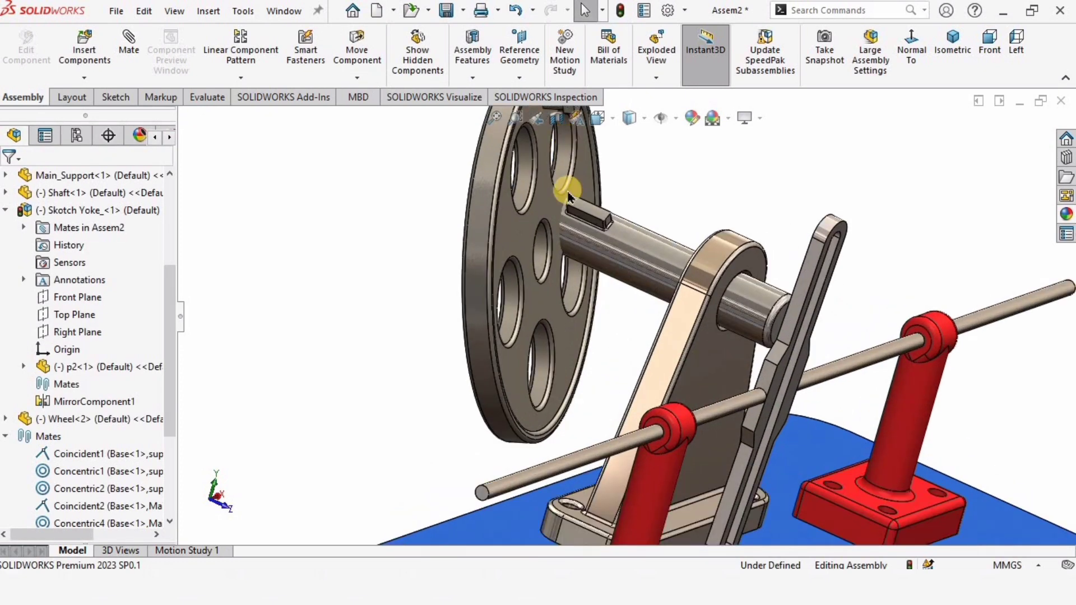
scroll(582, 272, up, 4)
drag(640, 270, 702, 283)
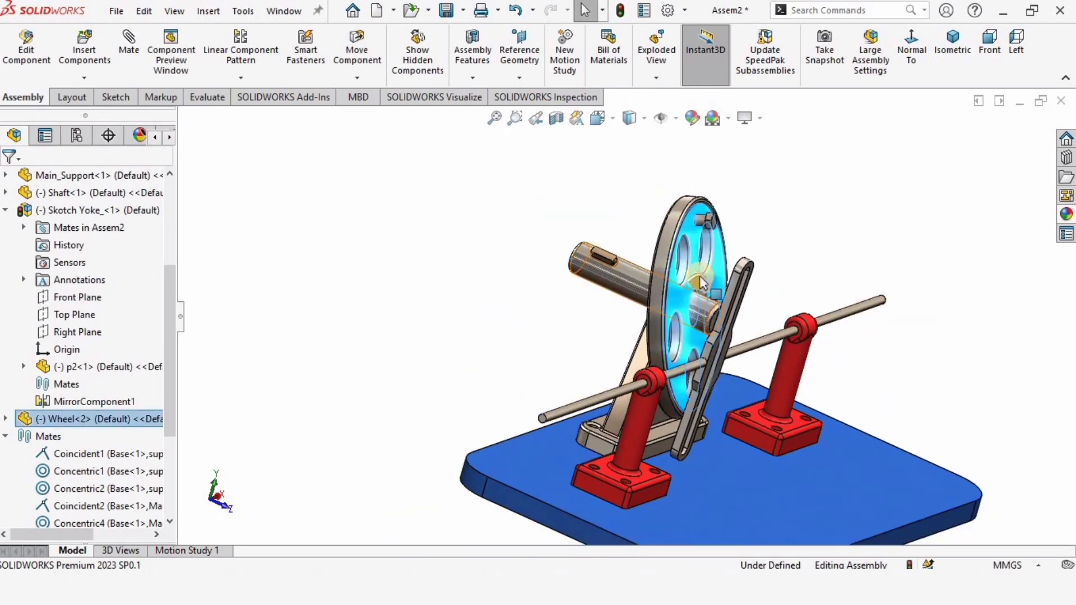
click(818, 288)
drag(743, 280, 804, 260)
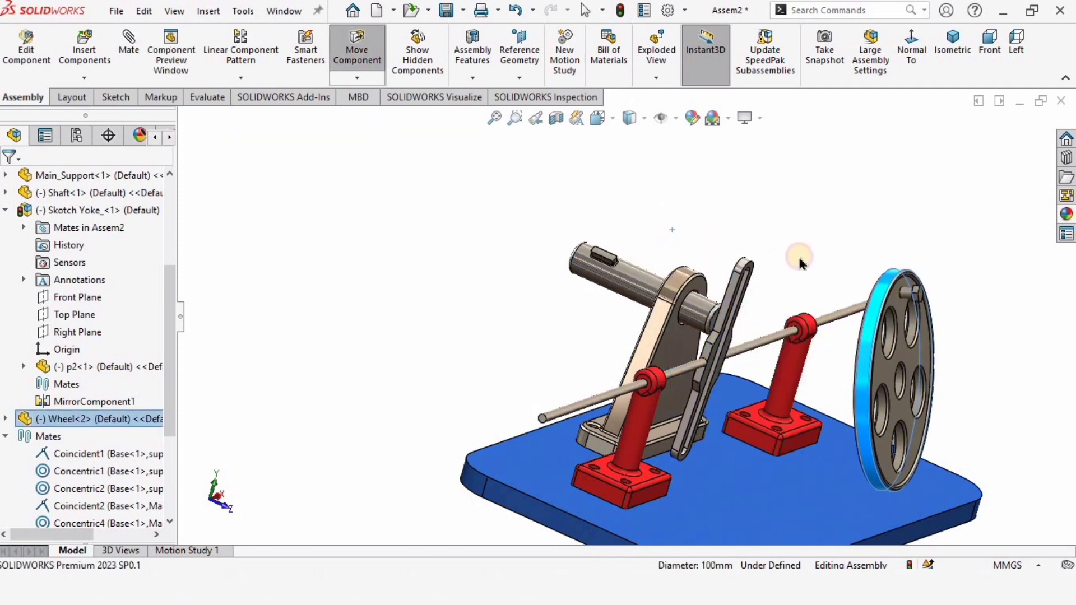
Step: Add a concentric mate between the shaft's cylindrical face and the newly inserted wheel's centre hole
scroll(801, 362, down, 3)
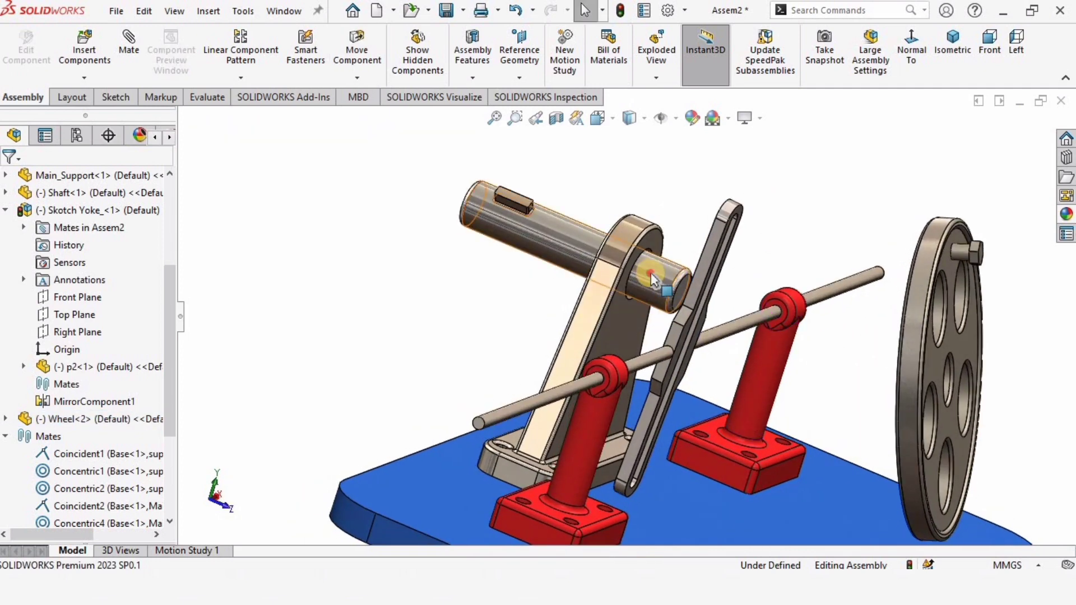
click(560, 242)
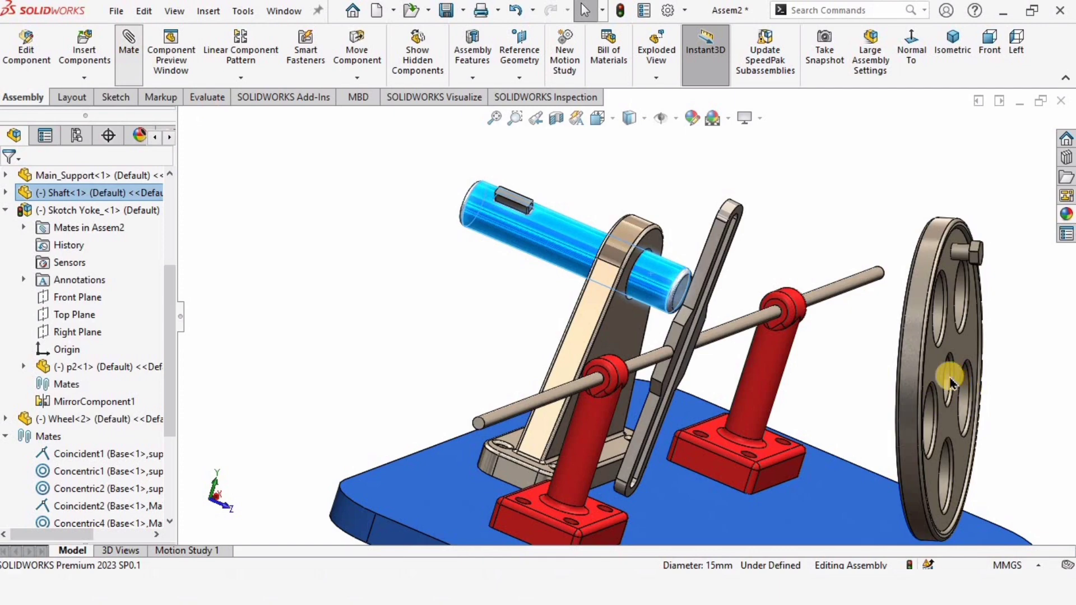
middle_drag(949, 376, 929, 385)
scroll(903, 357, down, 4)
click(902, 354)
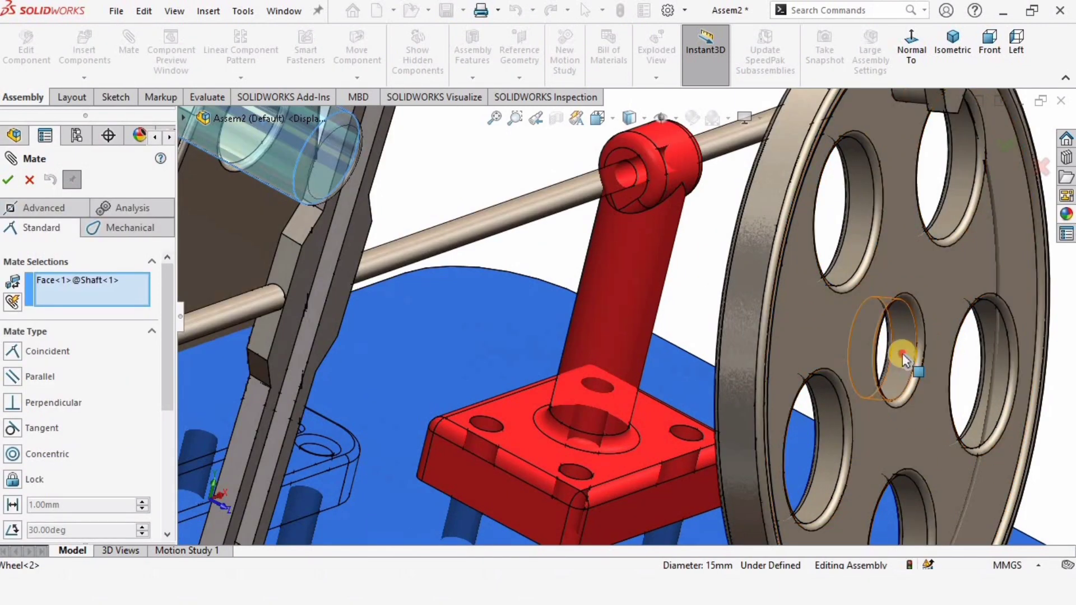
click(902, 353)
key(Return)
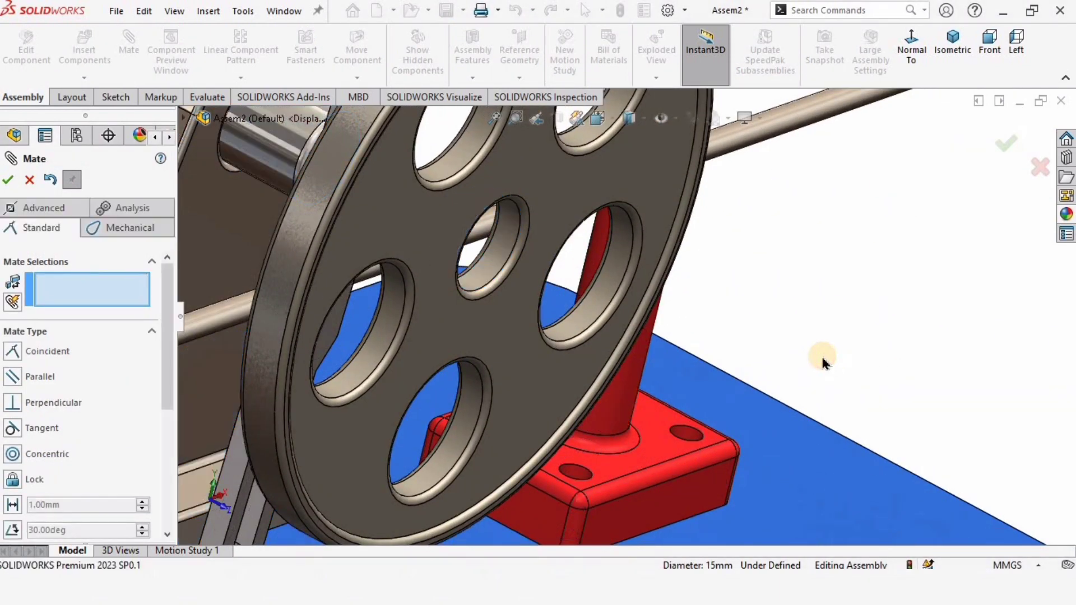
Step: Add a coincident mate between the new wheel's flat face on the bolt side and the shaft's end face
scroll(608, 330, up, 4)
middle_drag(606, 334, 615, 323)
click(607, 251)
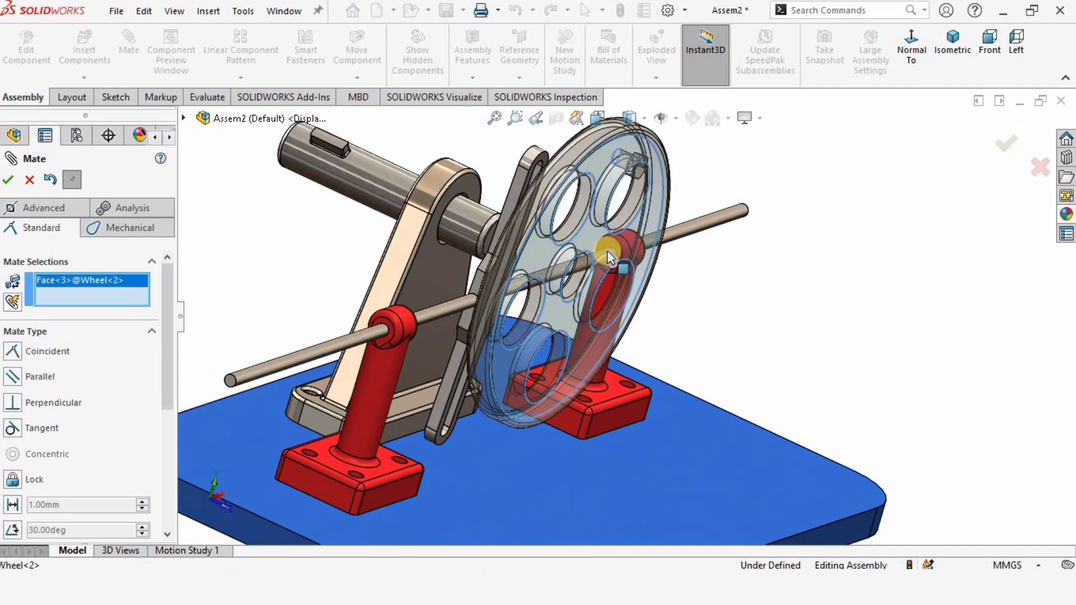
scroll(526, 251, down, 5)
scroll(512, 240, down, 2)
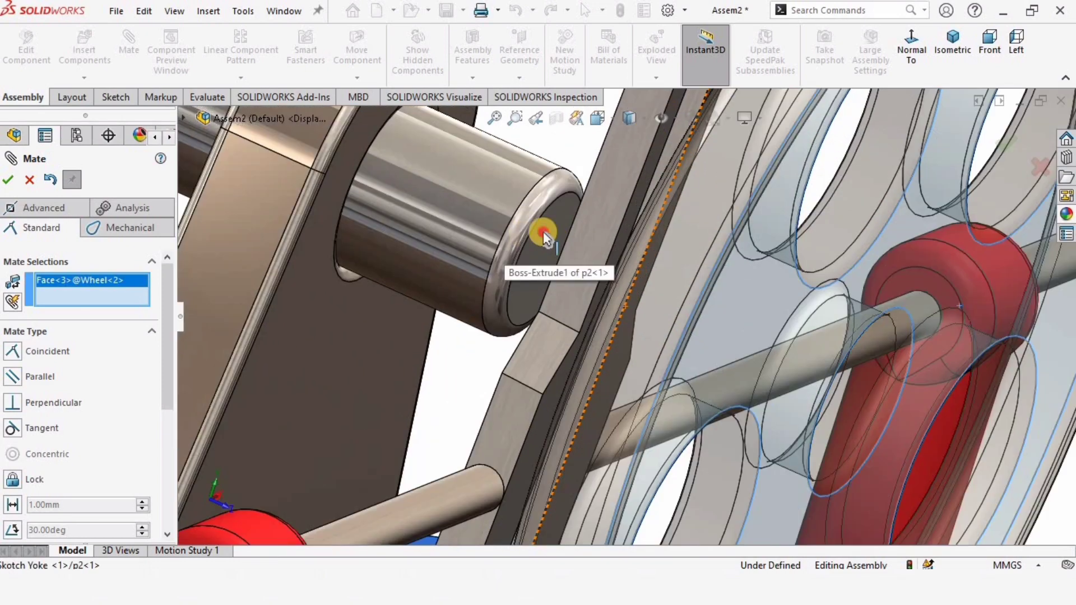
click(546, 234)
click(809, 365)
Step: Turn the wheel on its shaft so the bolt sits near the upper end of the slotted yoke
scroll(636, 347, up, 3)
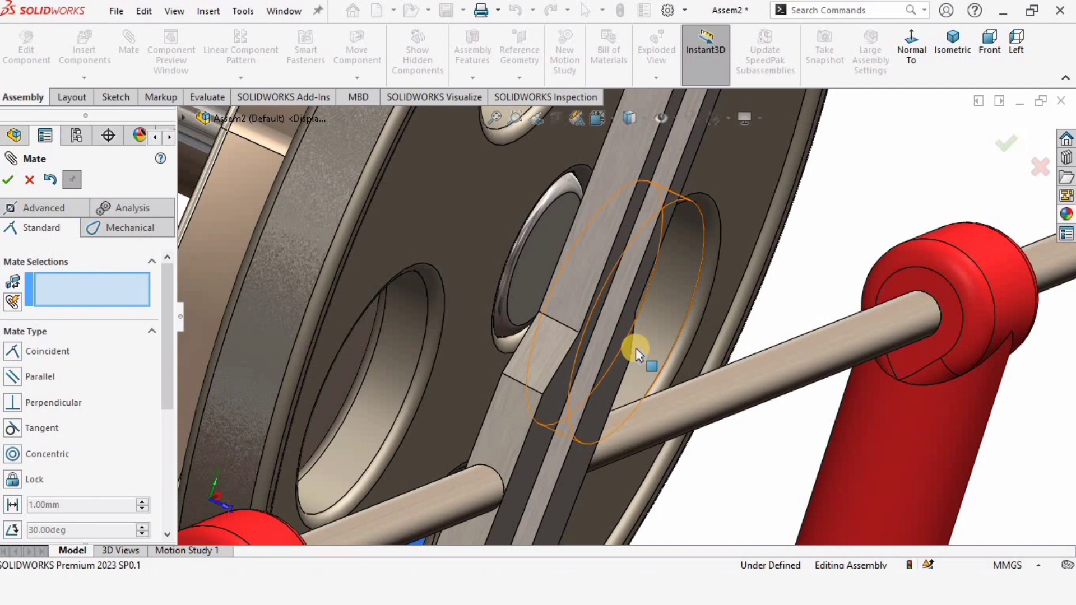
scroll(570, 343, up, 5)
middle_drag(559, 321, 584, 315)
drag(580, 316, 555, 307)
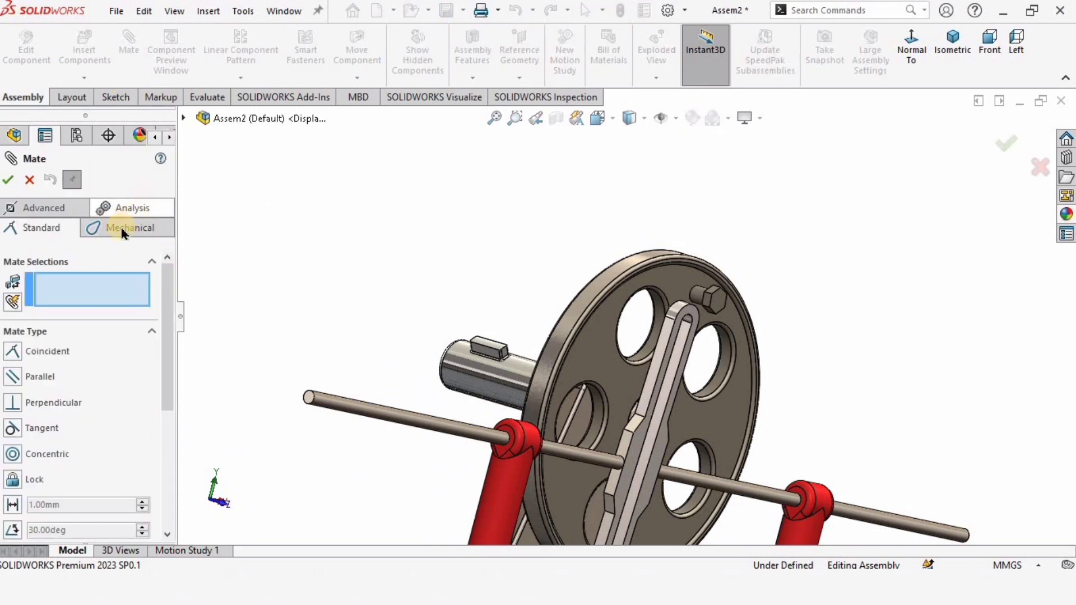
Step: Add a mechanical slot mate with the Free constraint between the wheel bolt's cylindrical shank and the inner face of the yoke's slot
click(106, 228)
click(38, 372)
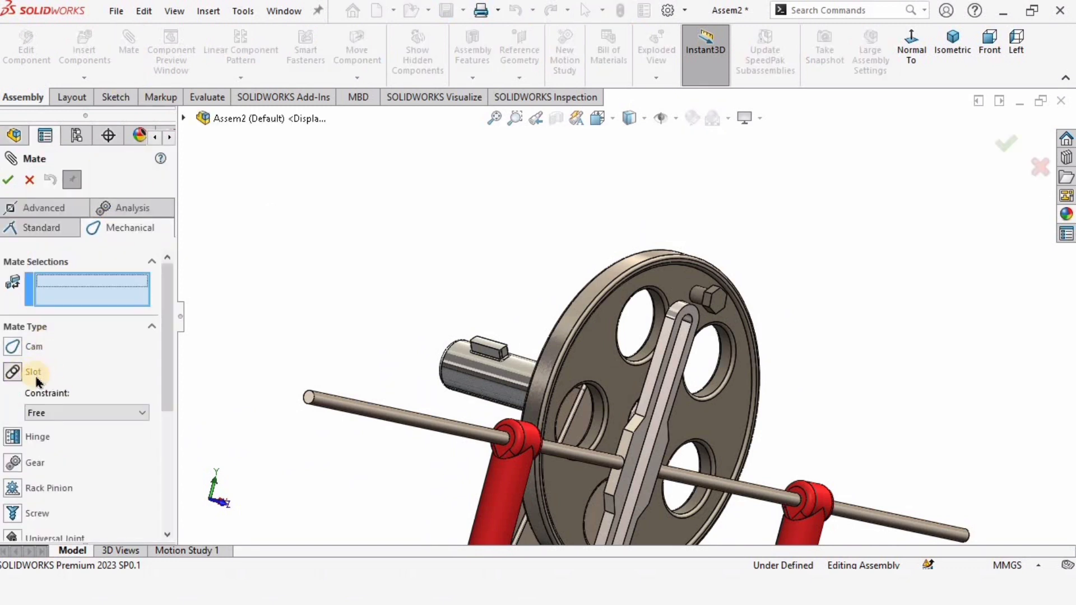
middle_drag(542, 445, 568, 370)
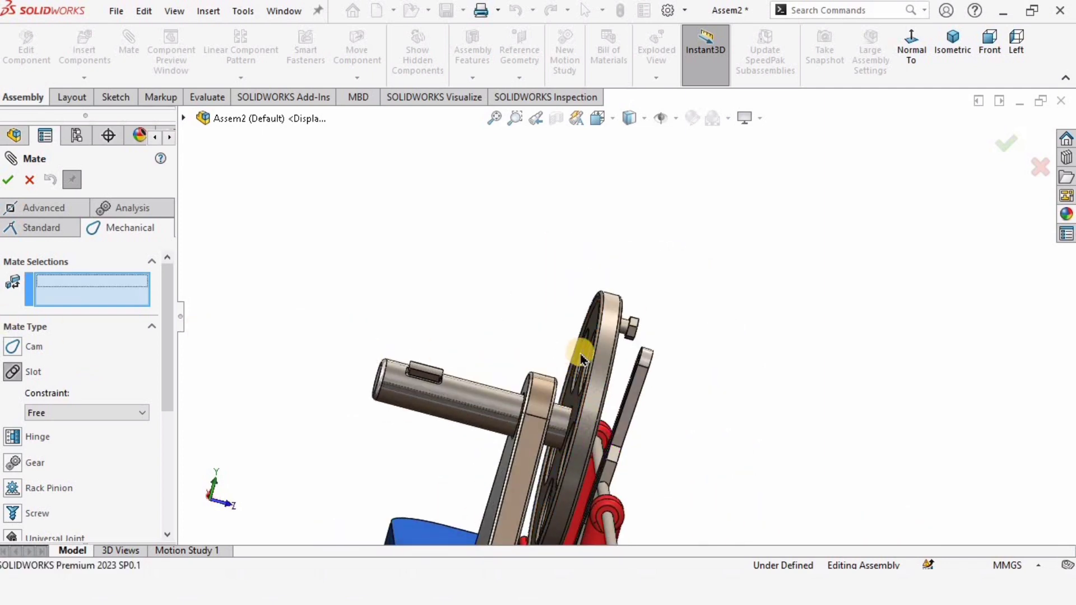
scroll(713, 344, down, 5)
click(668, 262)
middle_drag(702, 386, 648, 319)
scroll(647, 318, up, 5)
scroll(493, 185, down, 3)
middle_drag(500, 182, 588, 312)
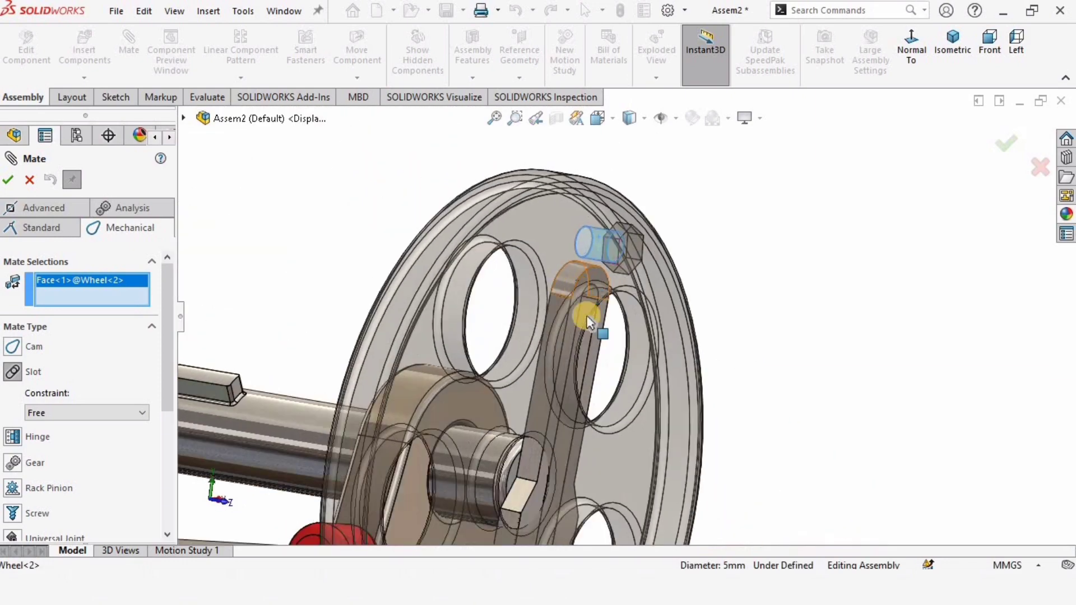
scroll(612, 355, down, 6)
click(620, 364)
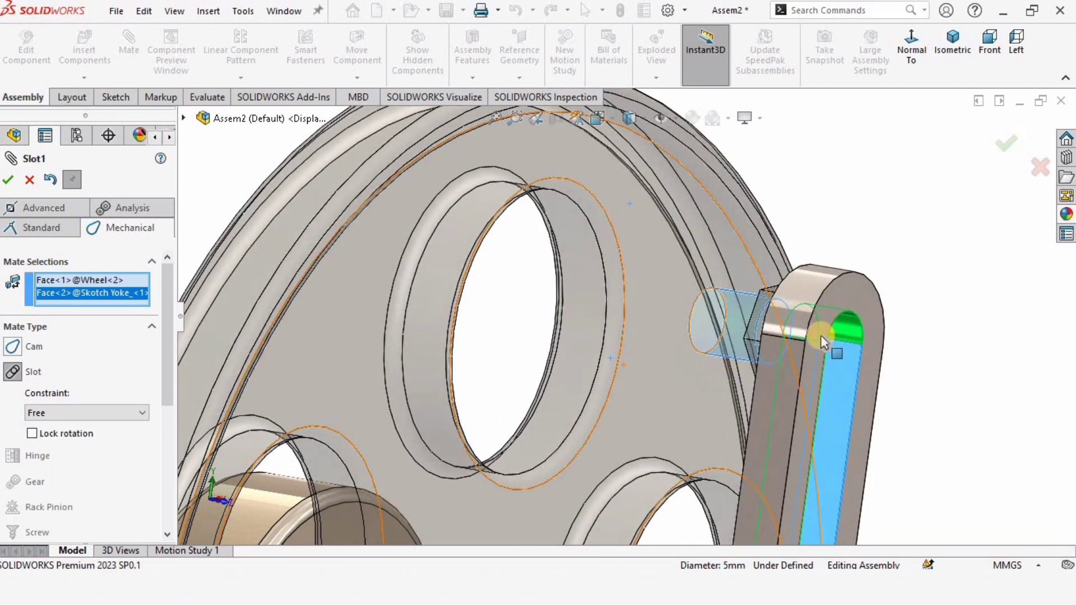
click(8, 180)
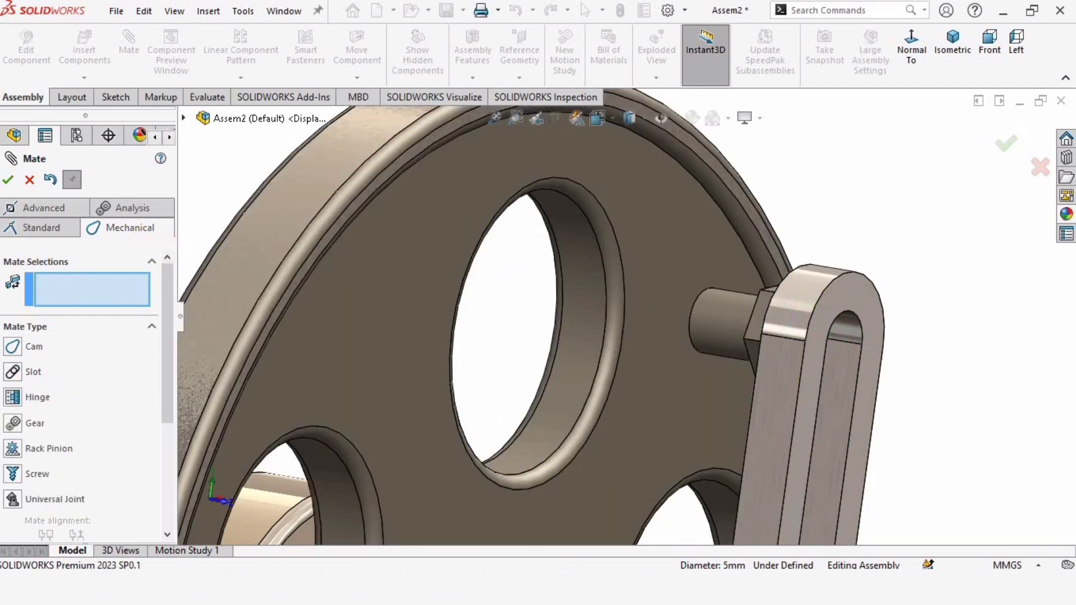
click(29, 180)
Step: Turn the wheel and view the mechanism from the front and side to check how the yoke follows the bolt
scroll(803, 499, up, 10)
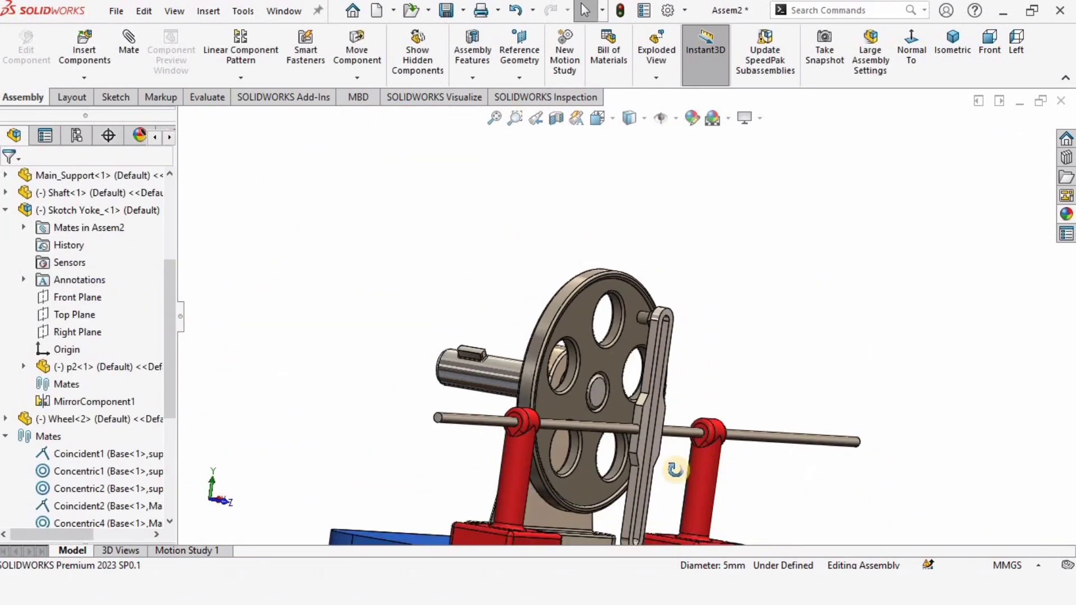
middle_drag(674, 468, 614, 401)
scroll(613, 401, down, 2)
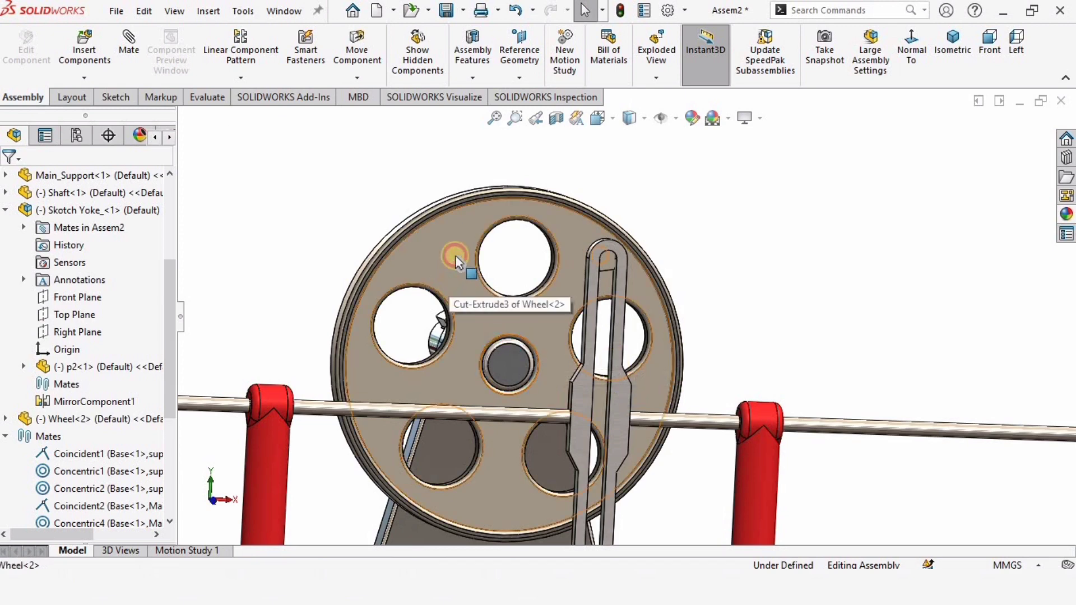
drag(454, 259, 566, 407)
scroll(565, 408, up, 3)
scroll(566, 404, down, 2)
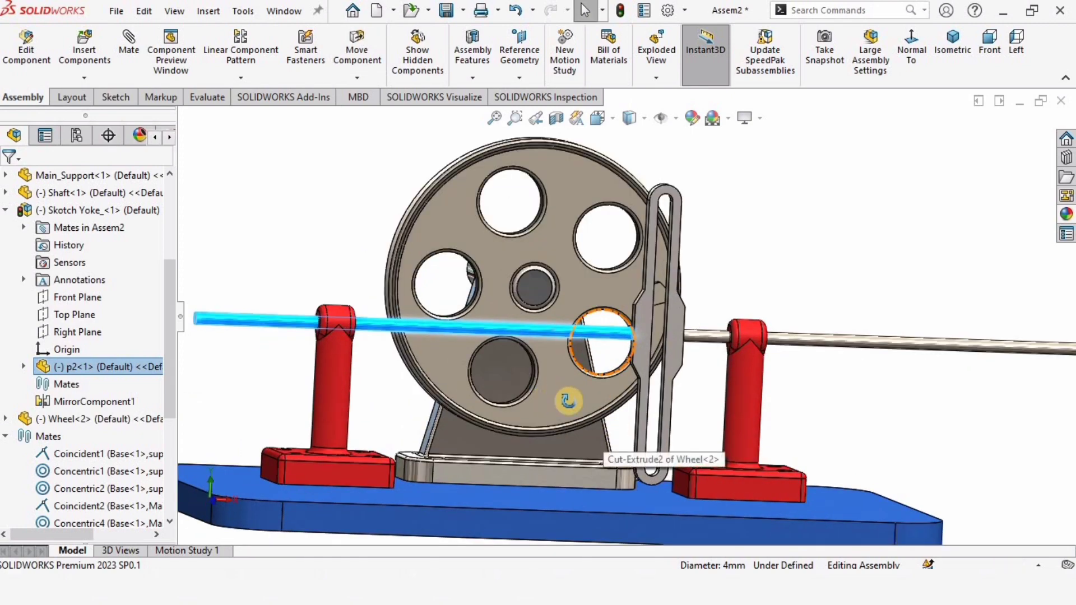
middle_drag(567, 402, 639, 428)
click(640, 423)
Step: Add a coincident mate between the inner face of the wheel's hexagonal bolt head and the yoke's outer flat face
scroll(588, 284, down, 6)
middle_drag(650, 274, 668, 256)
scroll(669, 253, down, 6)
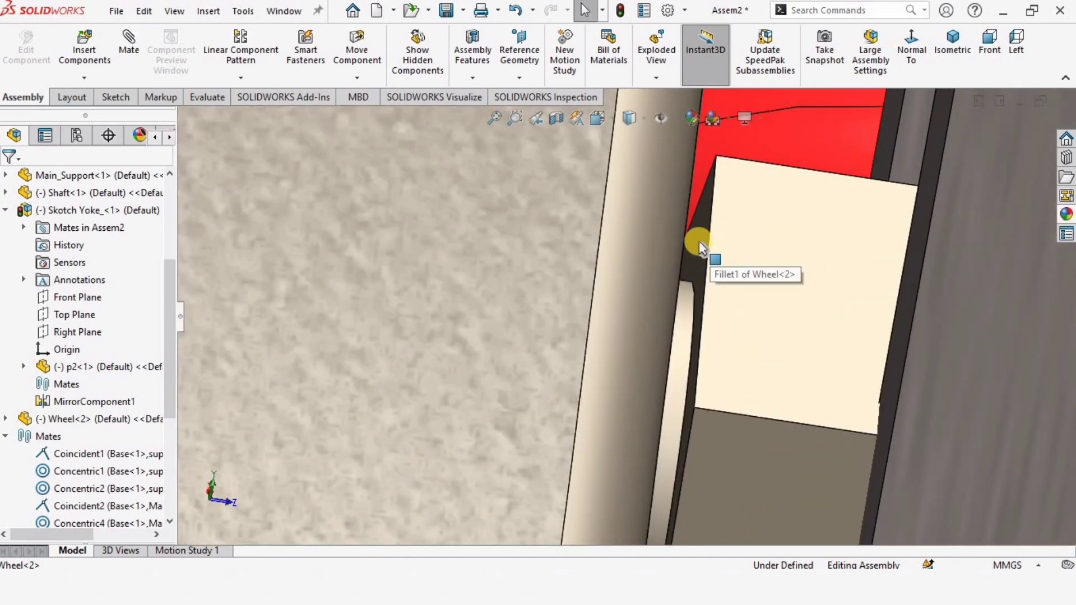
click(693, 244)
scroll(688, 248, up, 3)
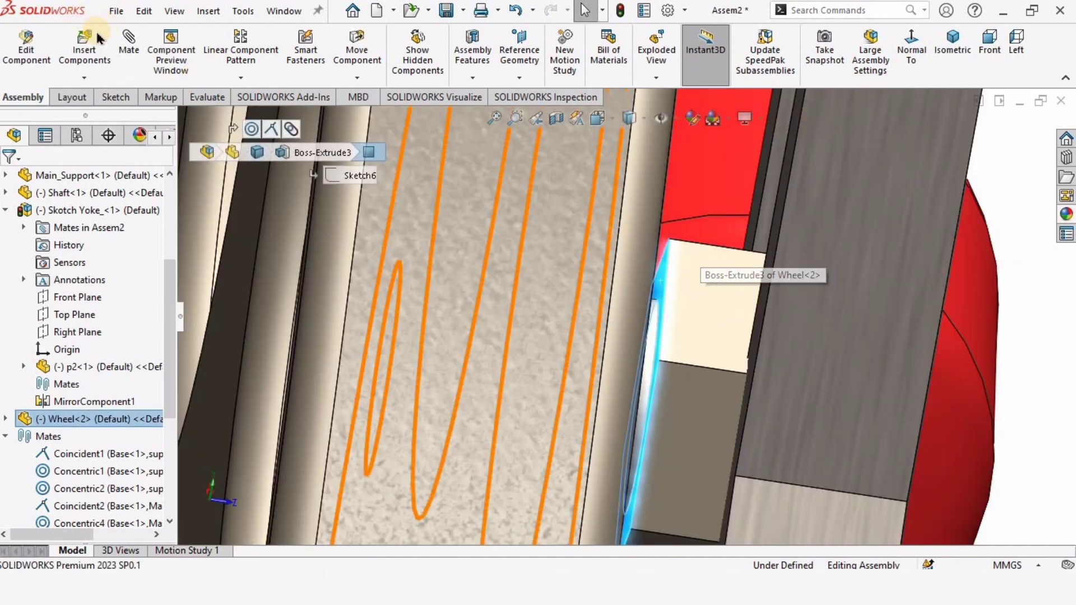
click(133, 48)
scroll(656, 320, up, 10)
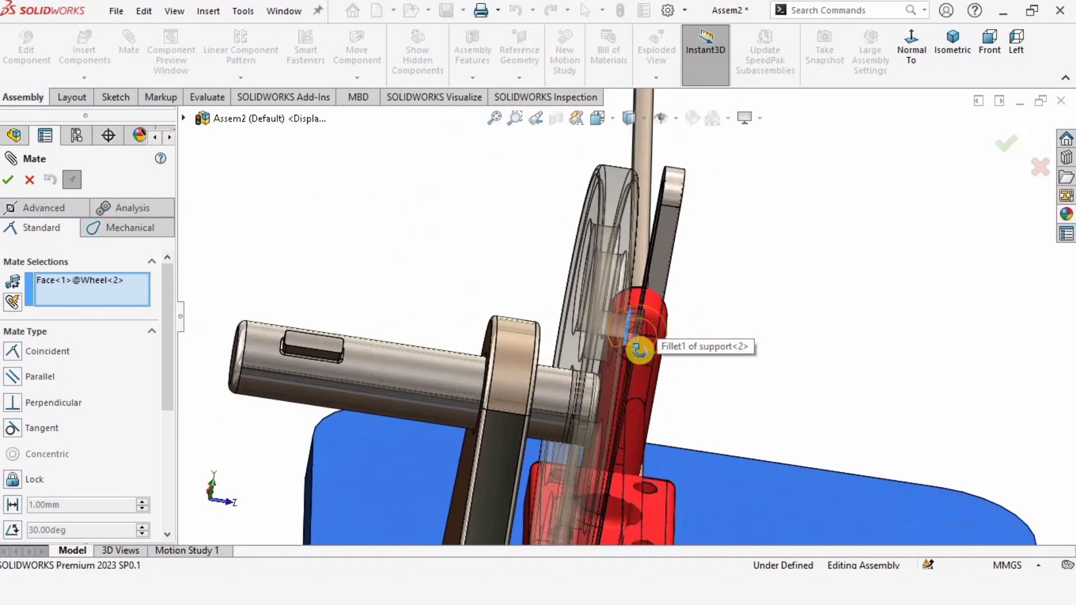
middle_drag(639, 349, 655, 280)
scroll(654, 280, down, 5)
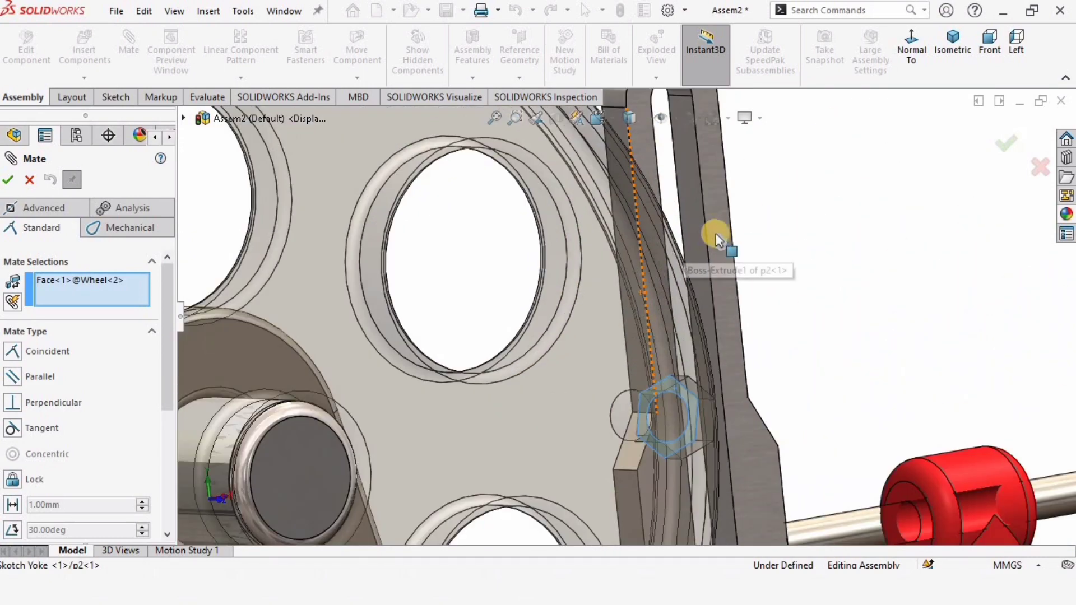
click(718, 234)
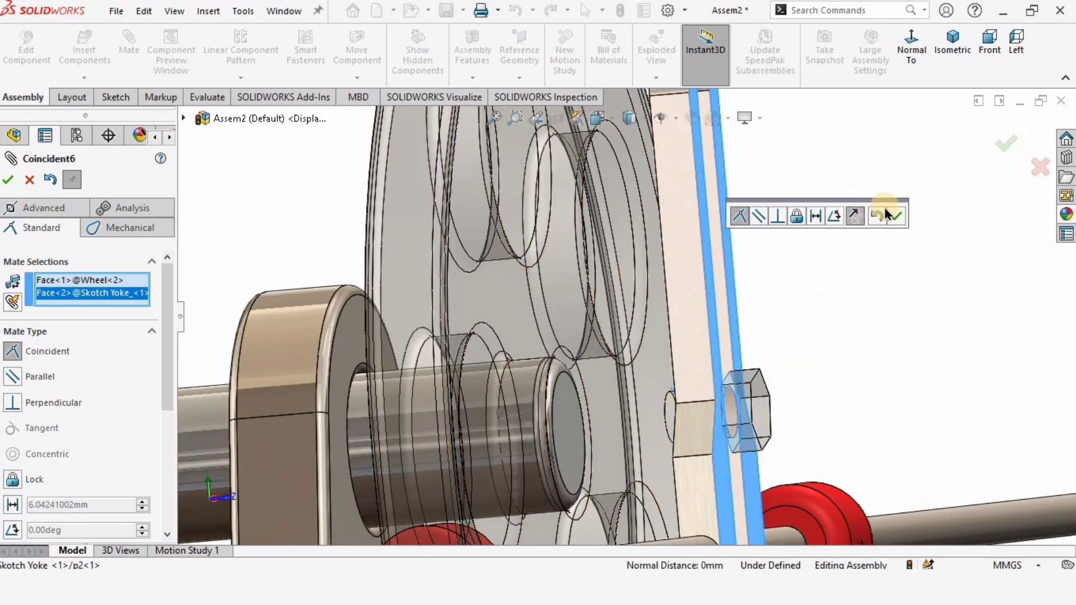
scroll(693, 442, up, 4)
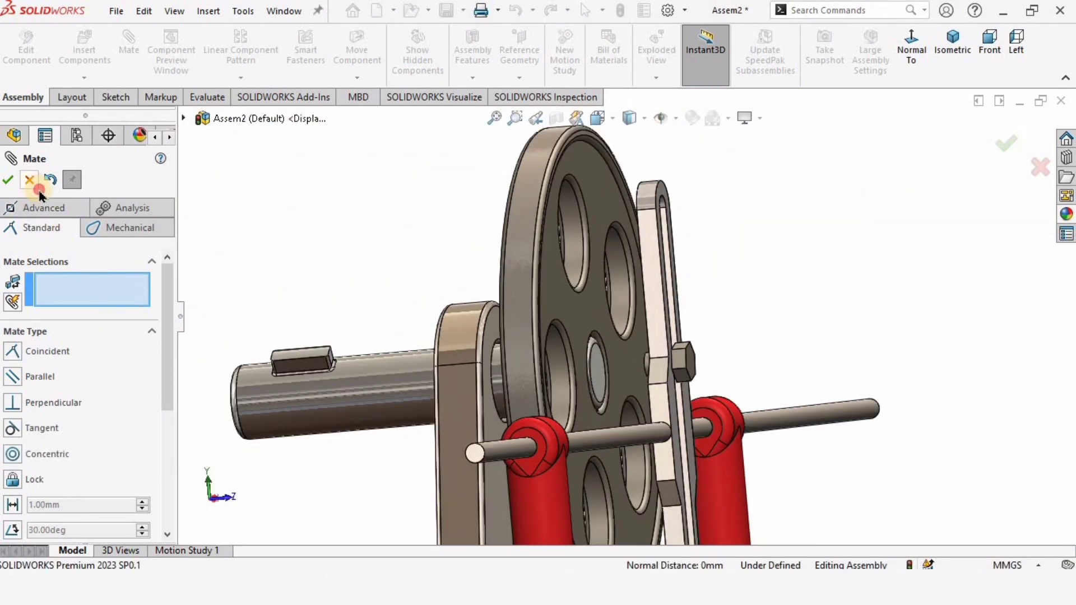
click(39, 192)
Step: Turn the shaft and wheel by hand to test the mechanism's motion with the bolt head seated on the yoke
scroll(506, 347, up, 5)
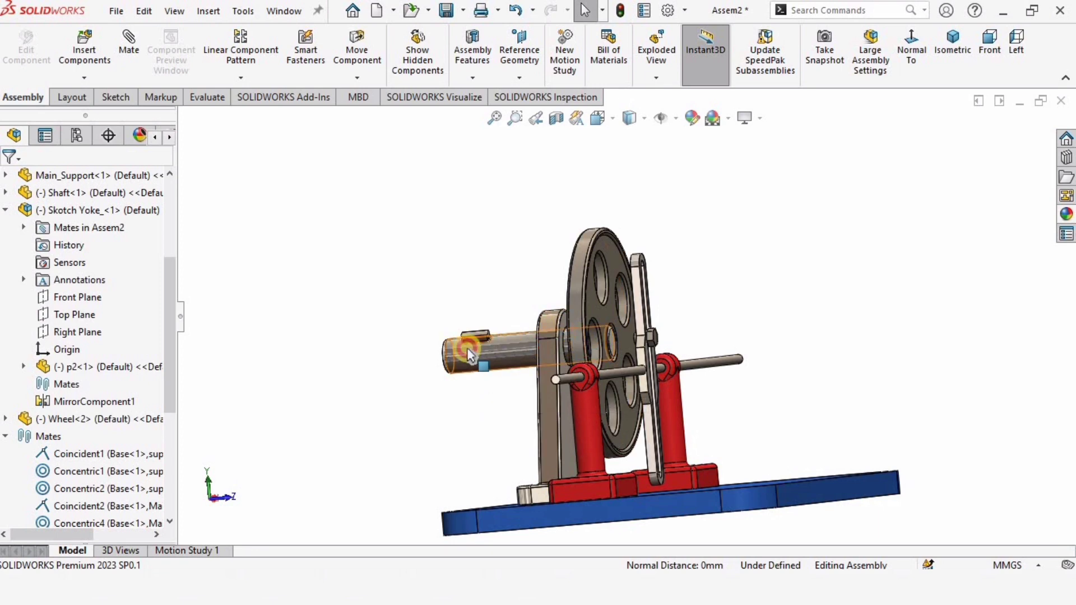
drag(468, 349, 620, 323)
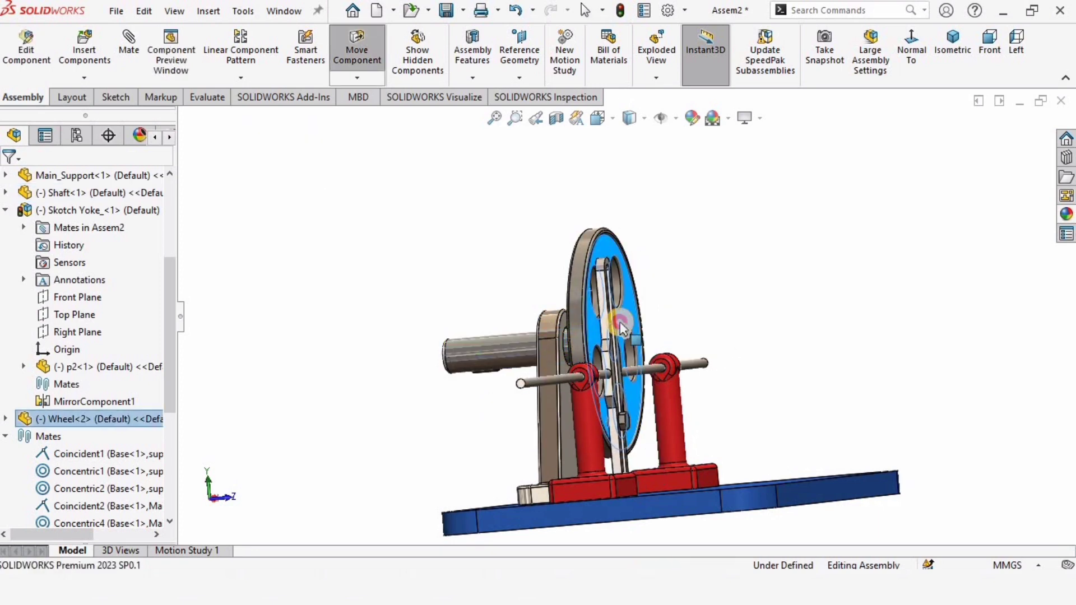
middle_drag(595, 387, 662, 358)
scroll(608, 364, down, 3)
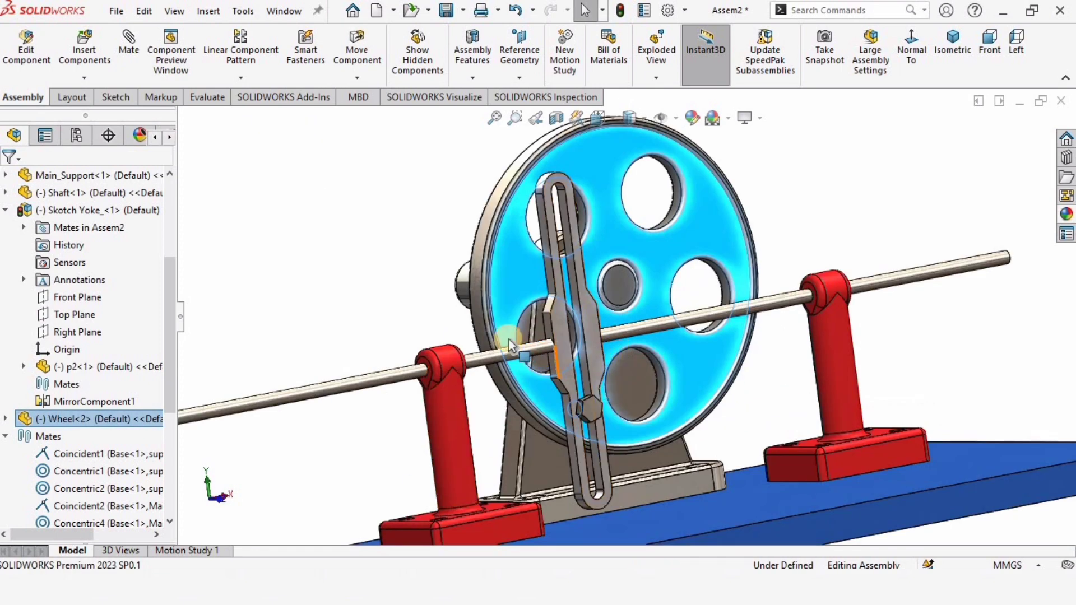
Step: Rotate the wheel through several positions and examine the bolt travelling in the slot and the yoke sliding in its supports
drag(490, 217, 679, 324)
middle_drag(679, 324, 536, 291)
drag(485, 278, 586, 353)
scroll(595, 305, up, 3)
middle_drag(600, 291, 610, 280)
scroll(588, 266, down, 4)
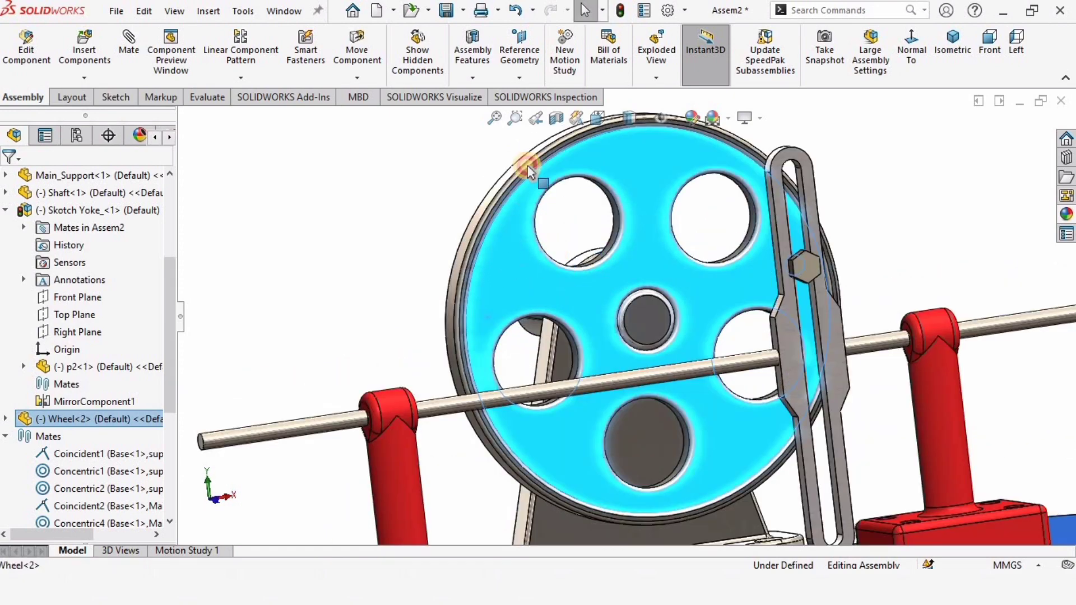
drag(529, 170, 599, 365)
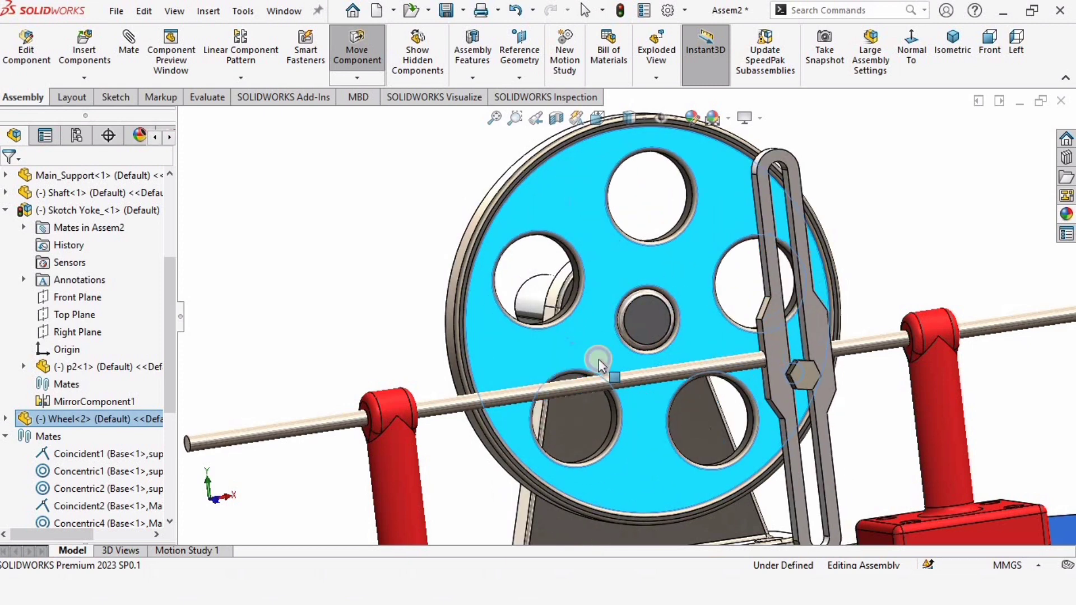
scroll(597, 365, up, 3)
middle_drag(559, 401, 665, 386)
scroll(630, 410, down, 2)
scroll(632, 413, up, 2)
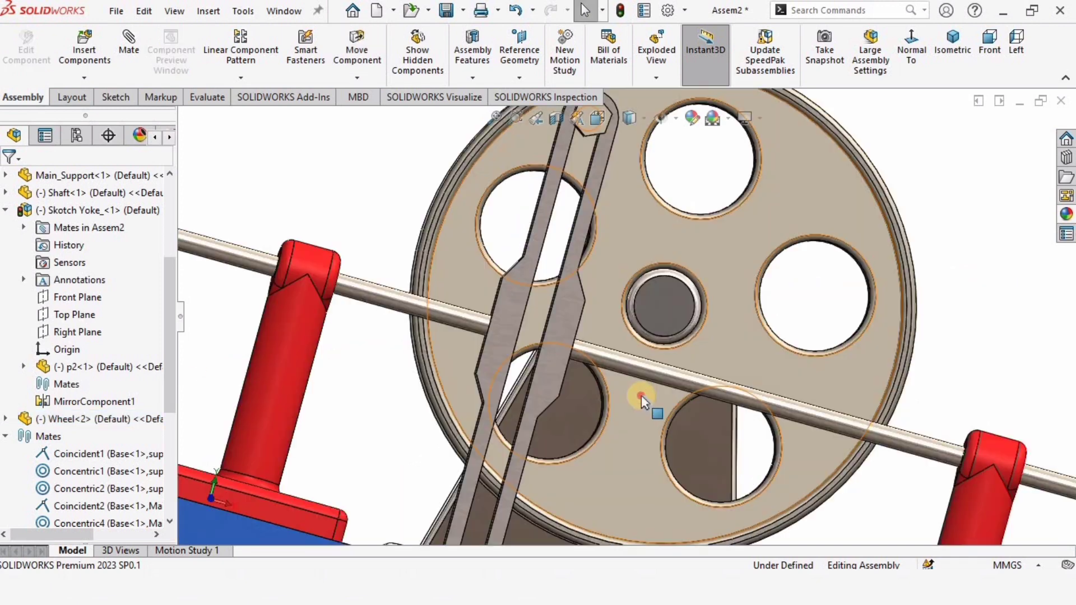
Step: Start a sketch on the wheel's front face and draw a horizontal line about 323 mm long along the yoke rods' axis, end to end
click(642, 393)
click(782, 348)
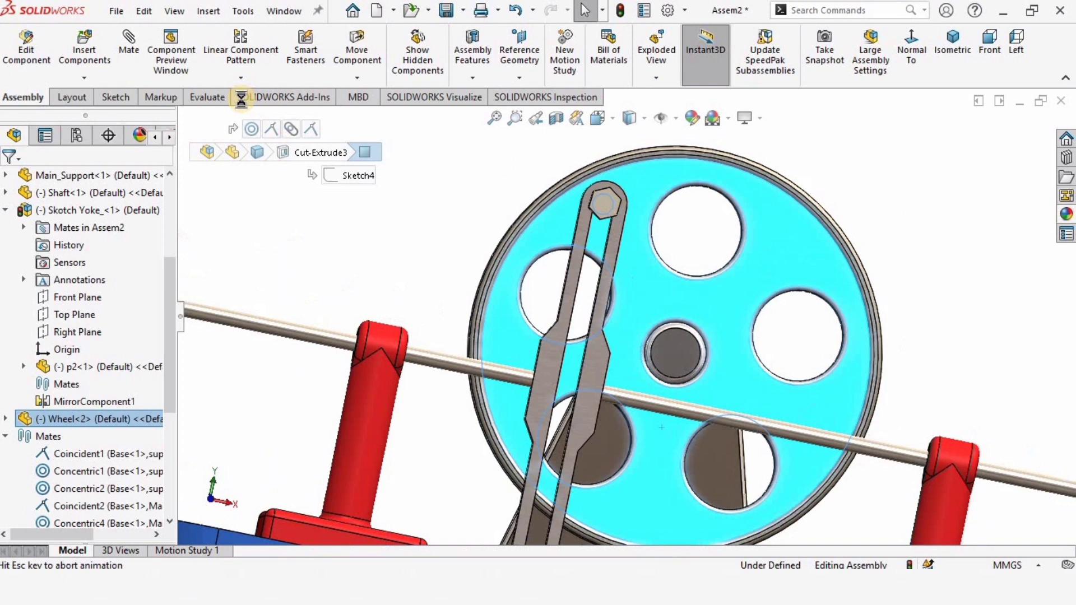
click(97, 36)
scroll(497, 281, down, 3)
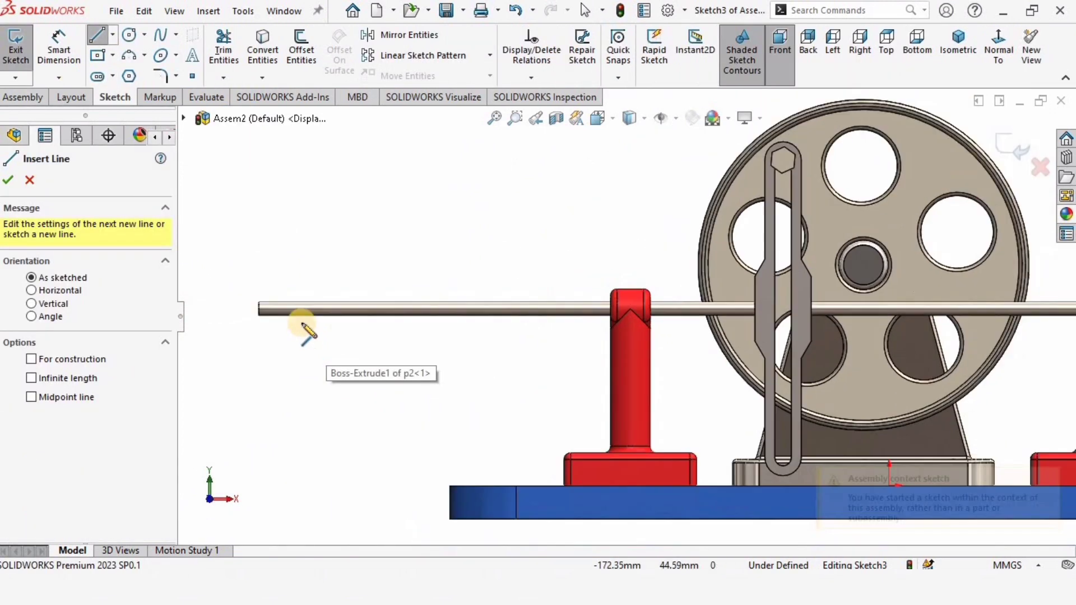
scroll(331, 312, down, 4)
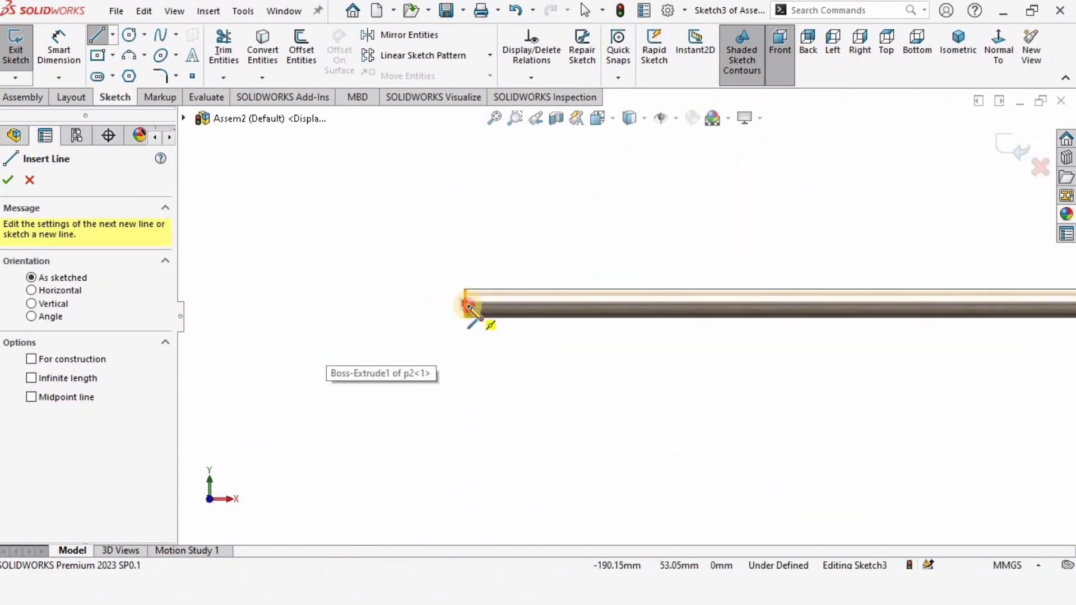
click(466, 307)
scroll(824, 360, up, 5)
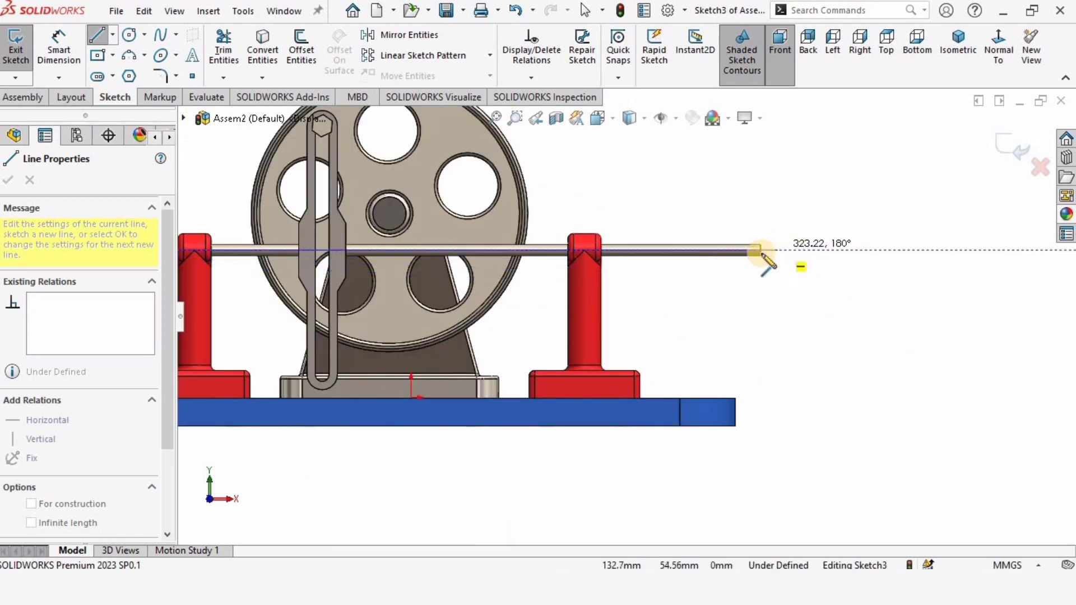
click(683, 258)
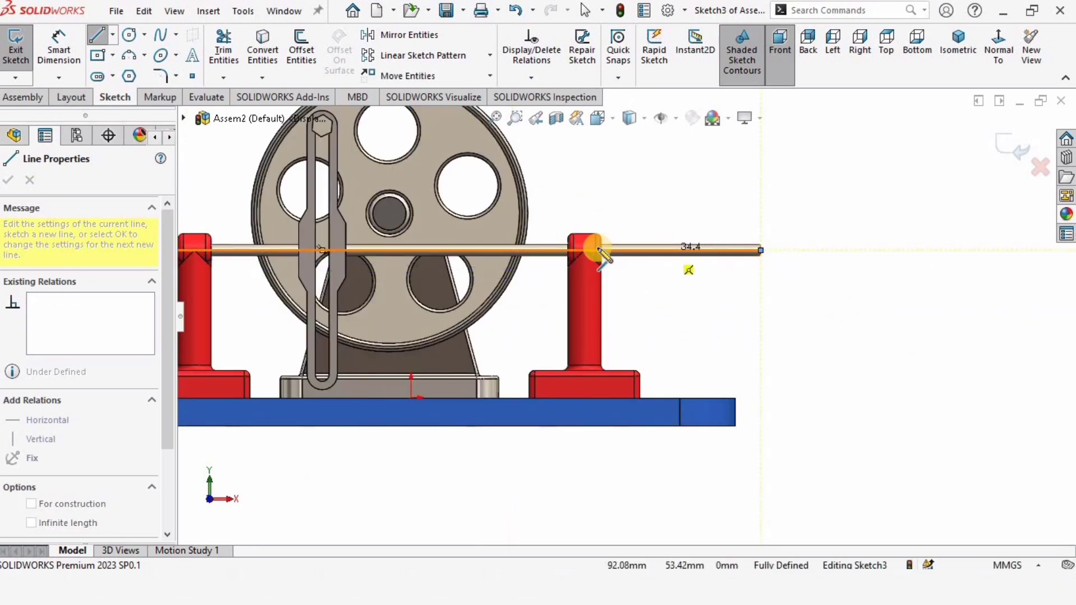
key(Escape)
Step: Draw a vertical line about 13 mm long from the shaft's centre down to the horizontal rod centreline
key(l)
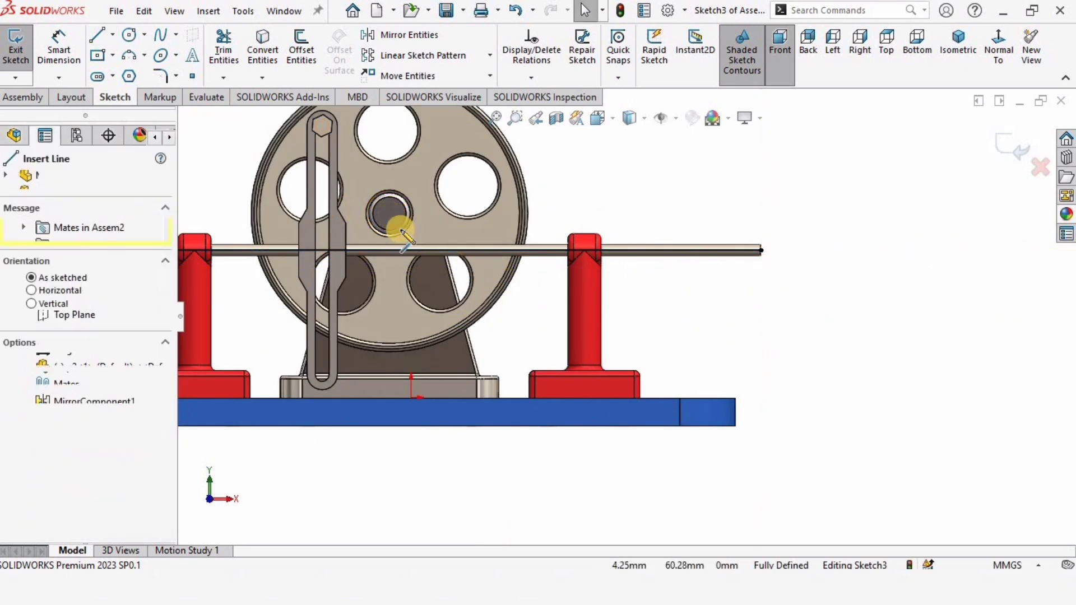
scroll(401, 228, down, 6)
click(457, 245)
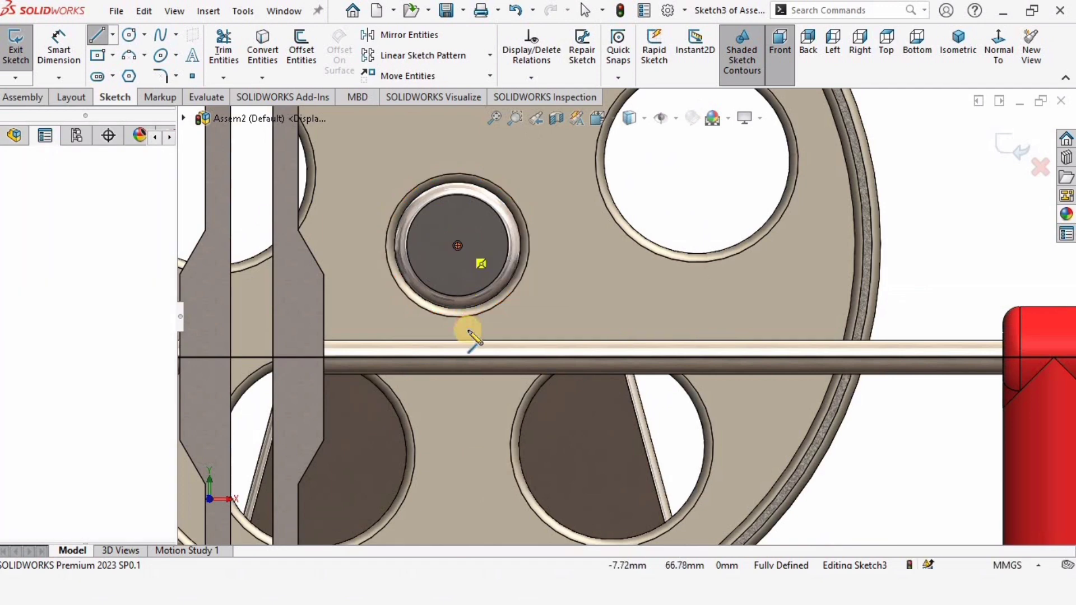
click(459, 357)
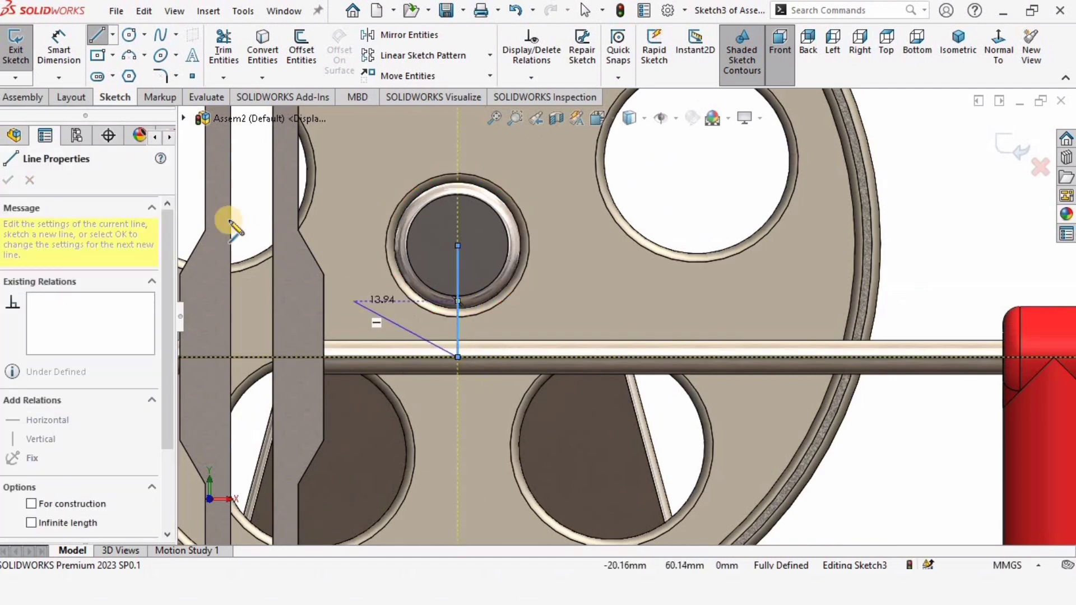
Step: Measure the vertical line between the shaft centre and the rod axis with Smart Dimension, and discard the sketch
scroll(461, 333, down, 1)
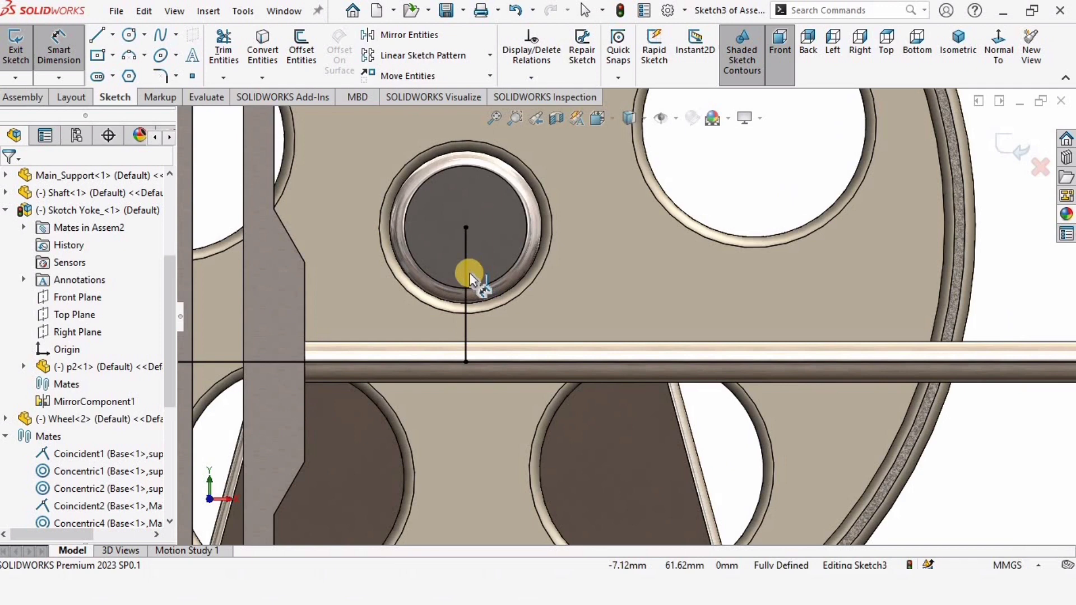
click(526, 276)
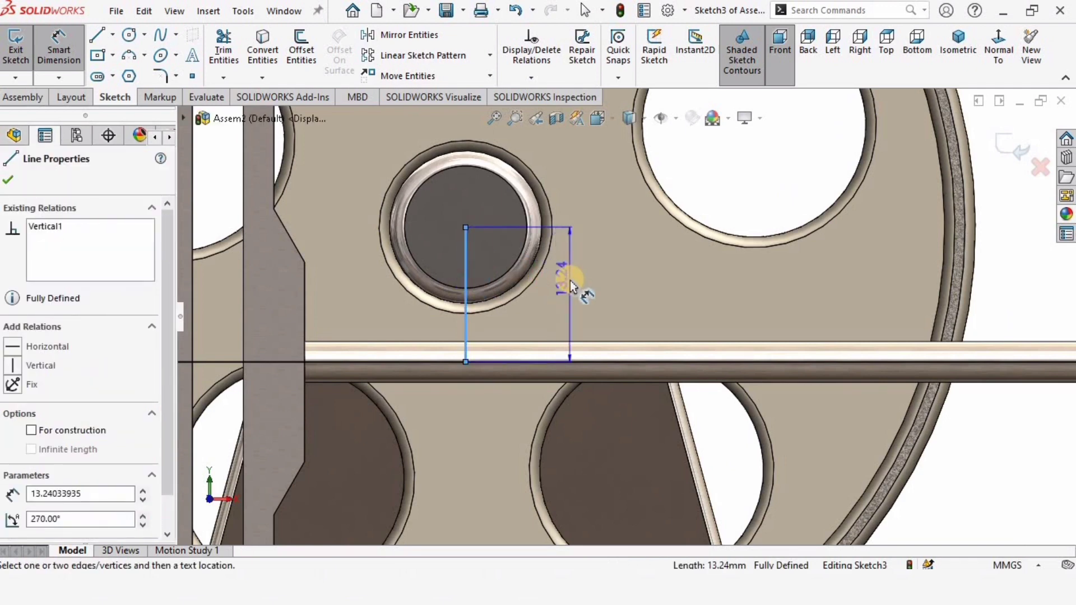
click(570, 280)
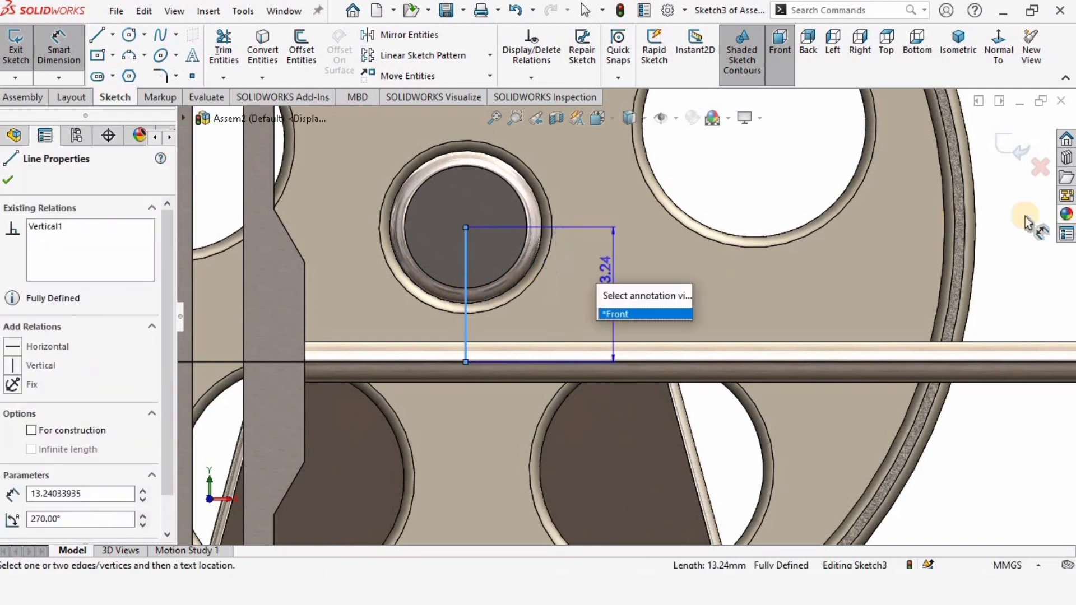
click(781, 307)
click(594, 297)
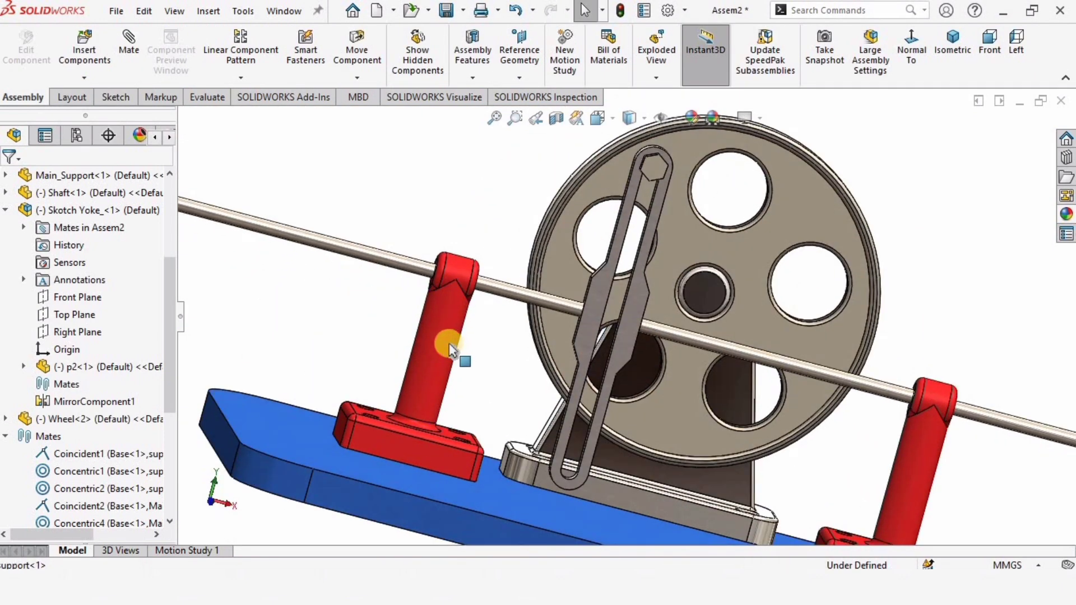
Step: Edit the red support's cylindrical post extrusion in the assembly, add 13.24 mm to set its depth to 50.8347 mm, and finish editing the part
click(450, 348)
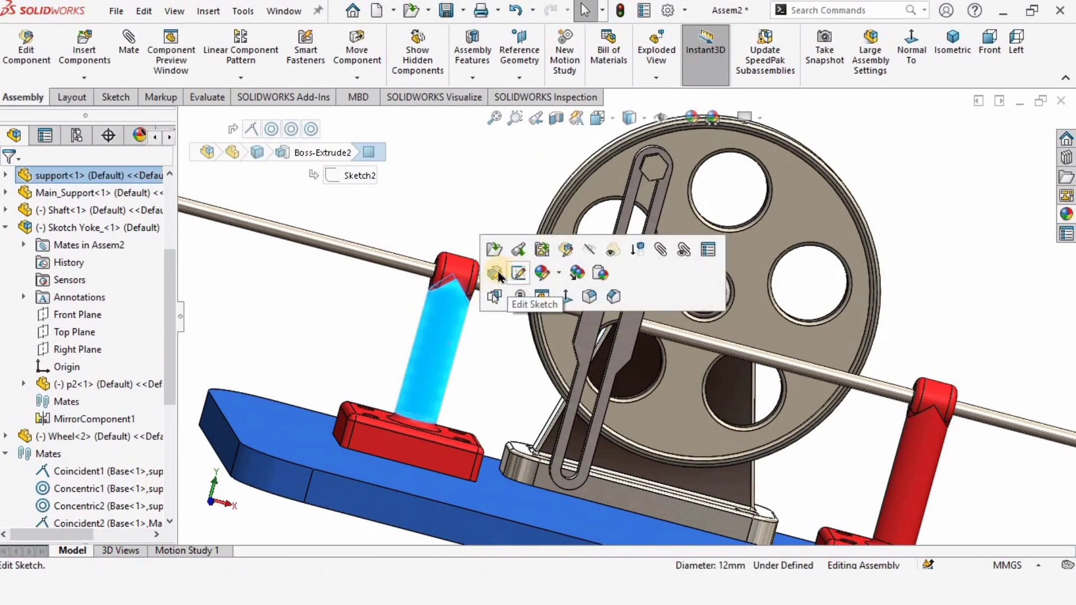
click(497, 273)
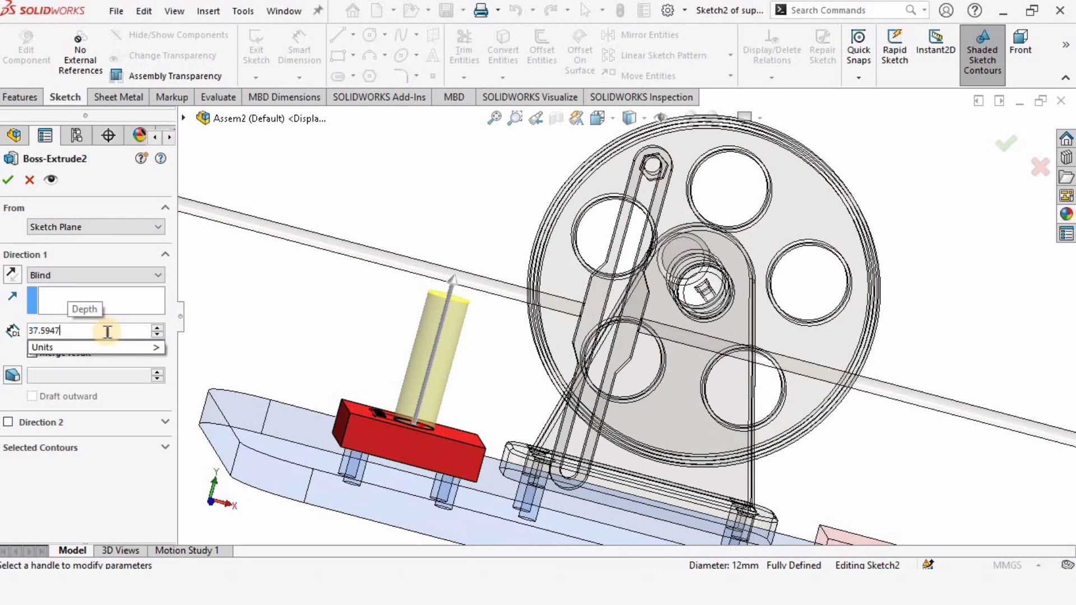
text(13.2)
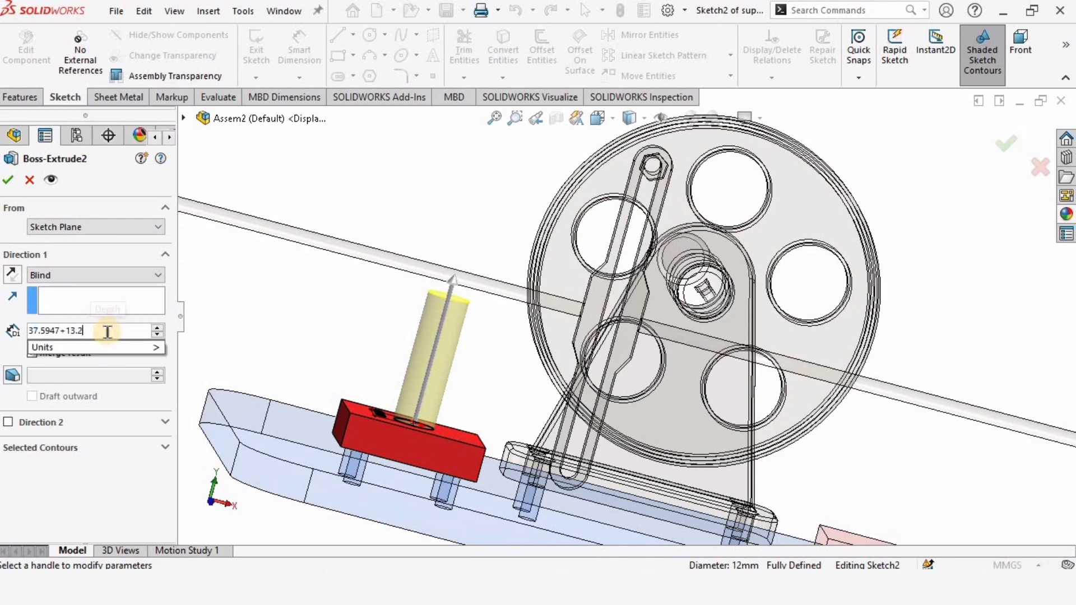
text(4)
key(Return)
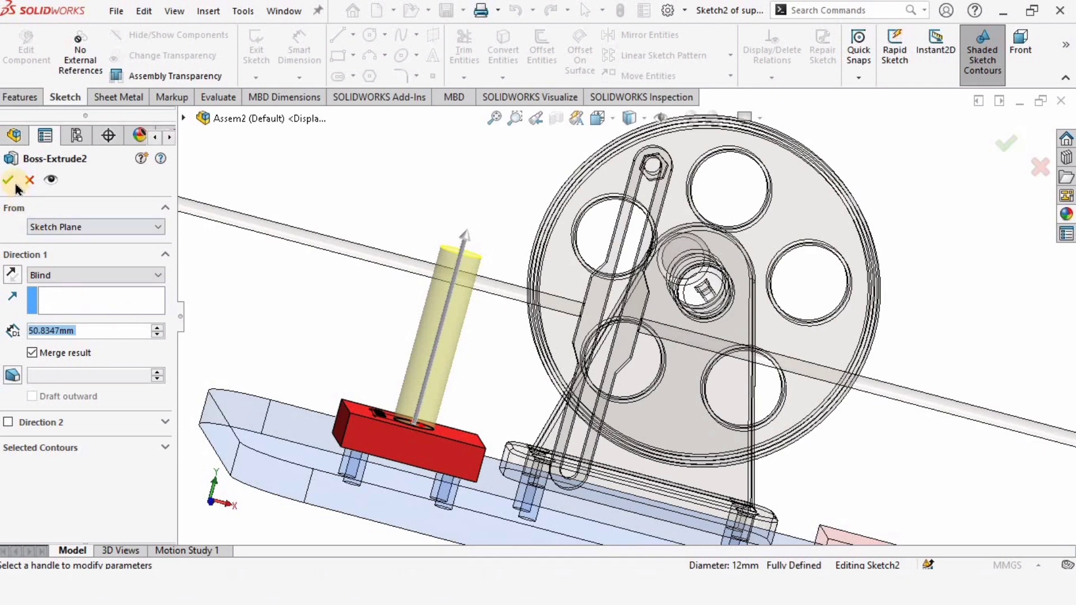
scroll(577, 393, up, 4)
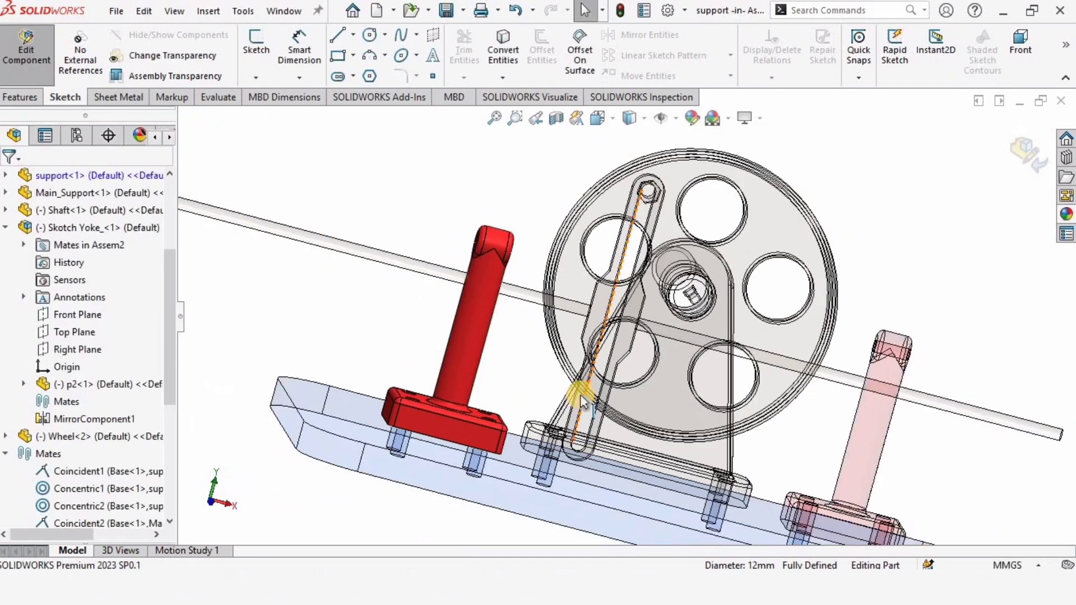
middle_drag(606, 375, 605, 341)
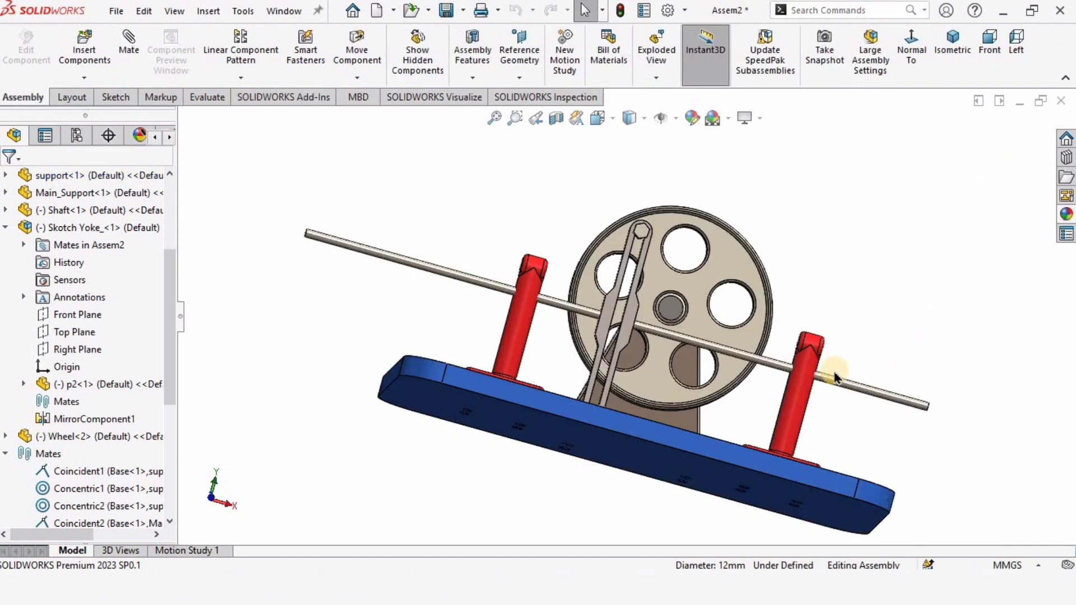
Step: Move the slotted yoke and examine how its rods sit relative to the holes in the raised supports
middle_drag(833, 376, 820, 421)
scroll(568, 342, down, 2)
middle_drag(563, 339, 640, 329)
drag(621, 315, 741, 201)
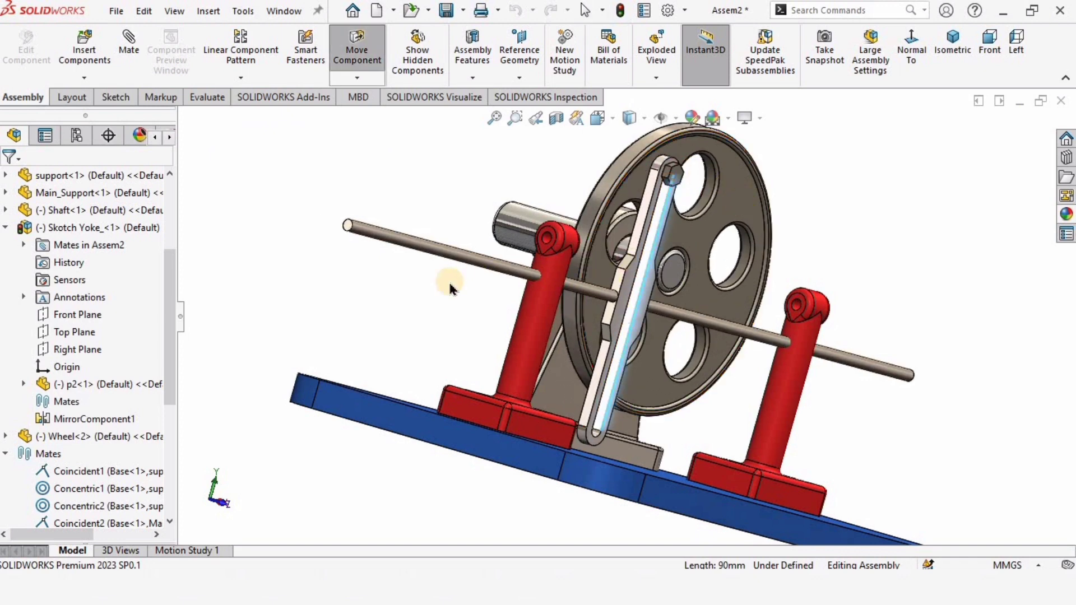
Step: Open the Concentric12 mate between the support and the yoke rod for editing and clear its face selections
scroll(169, 329, down, 5)
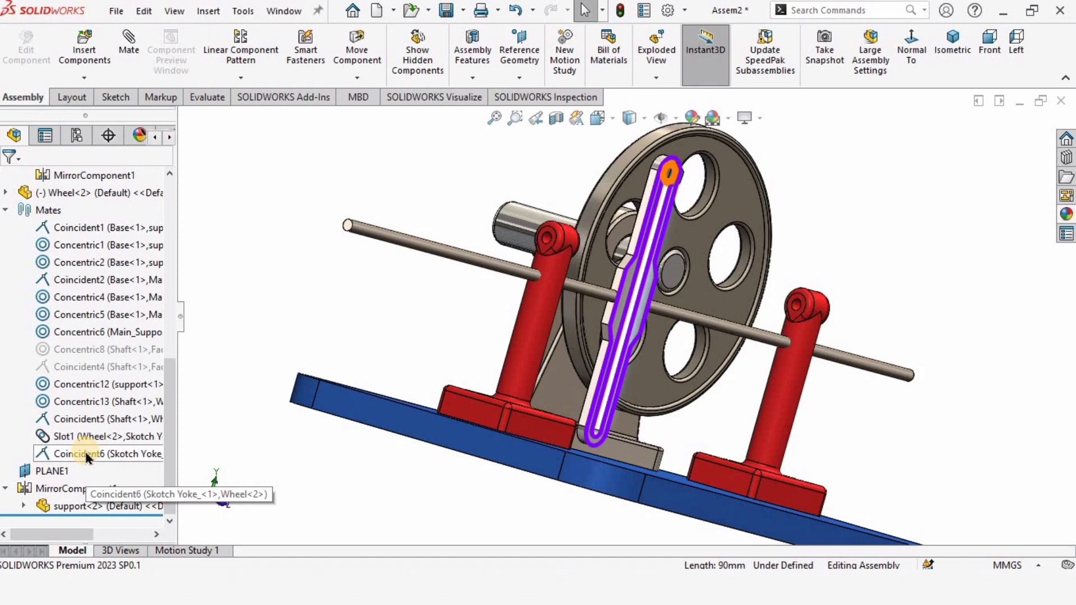
click(104, 367)
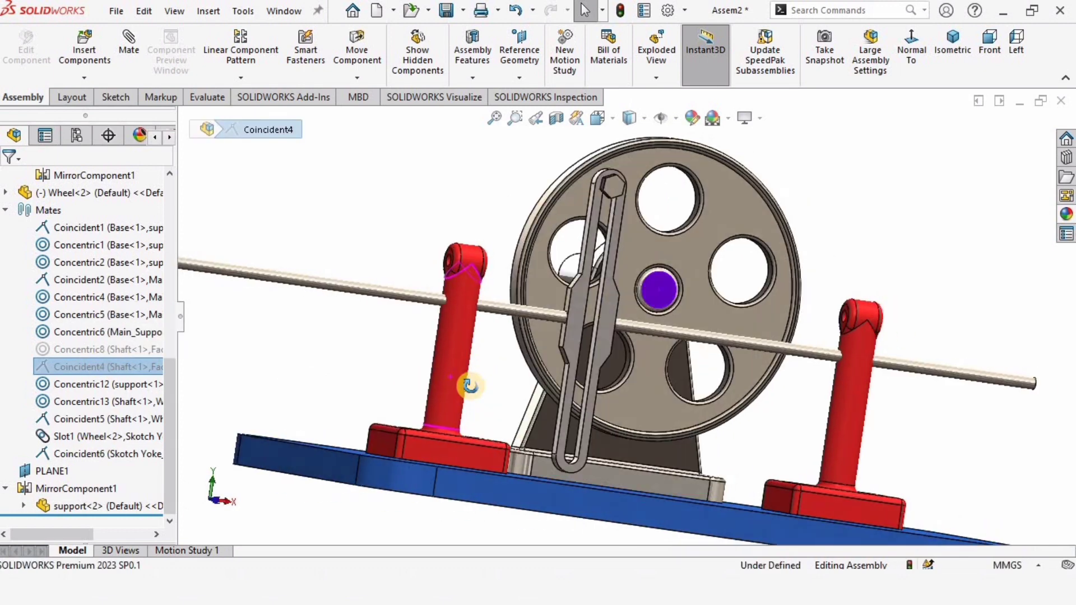
click(130, 385)
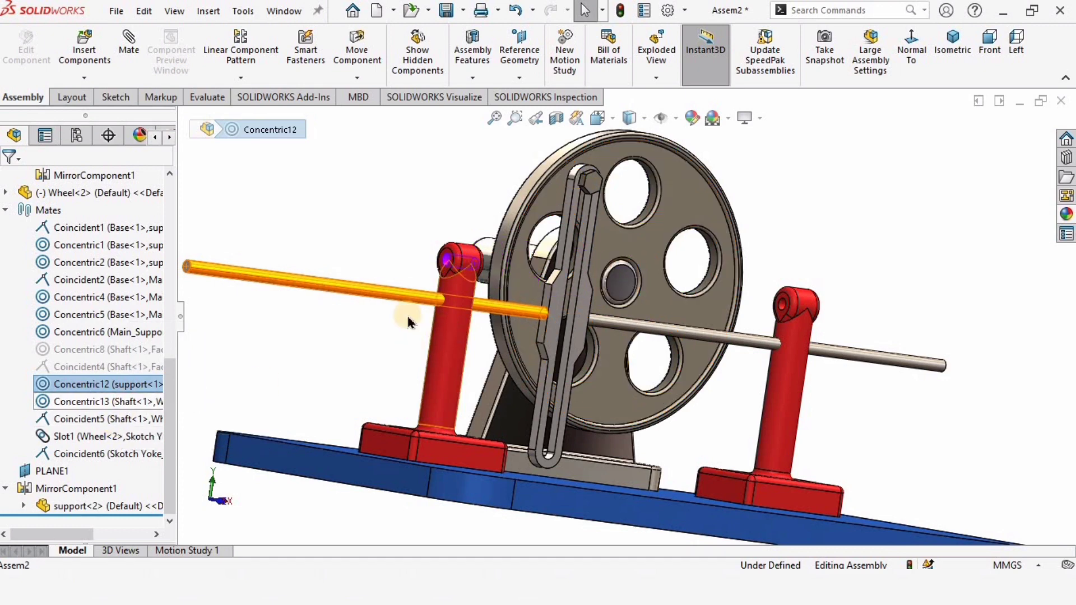
scroll(431, 275, down, 3)
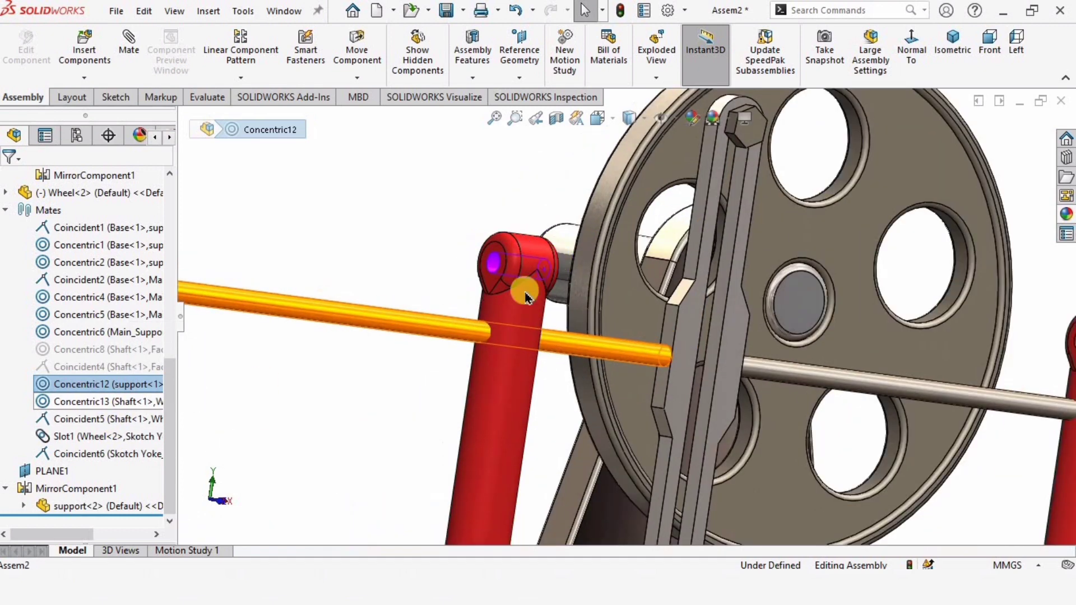
right_click(109, 385)
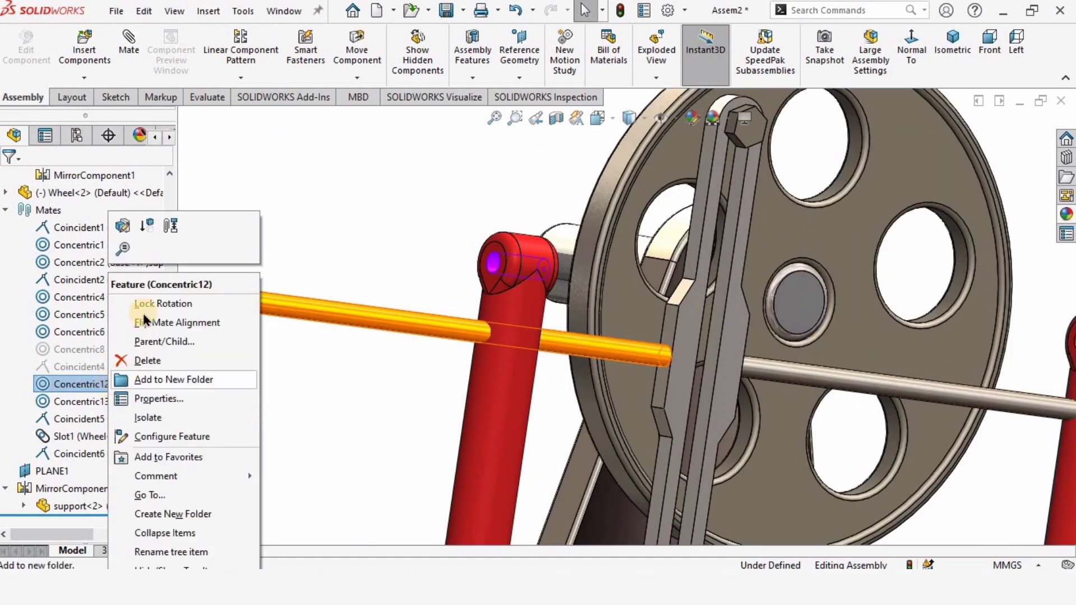
click(121, 226)
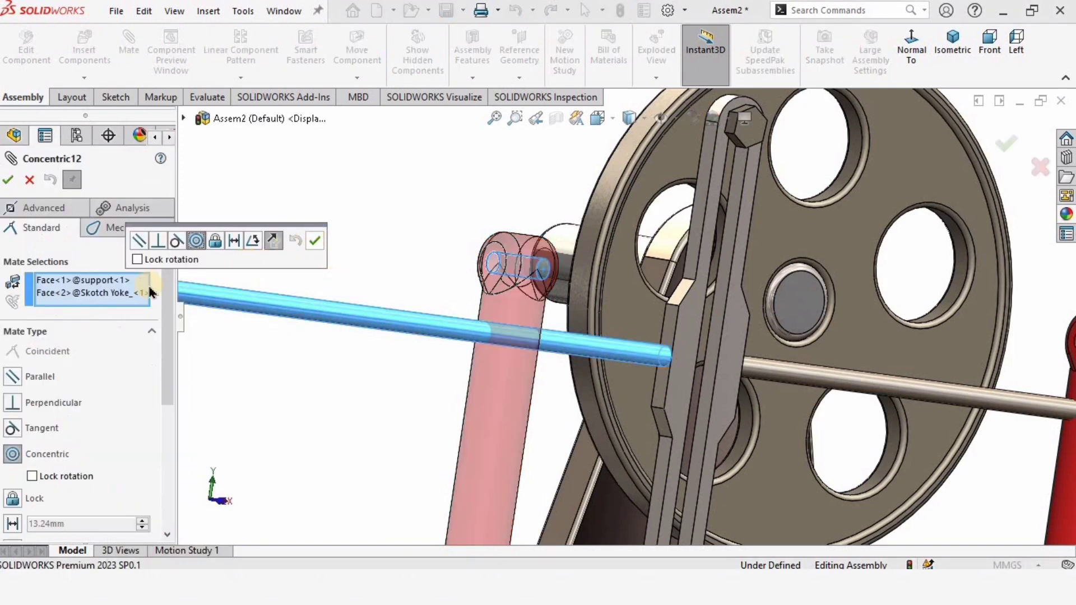
click(76, 285)
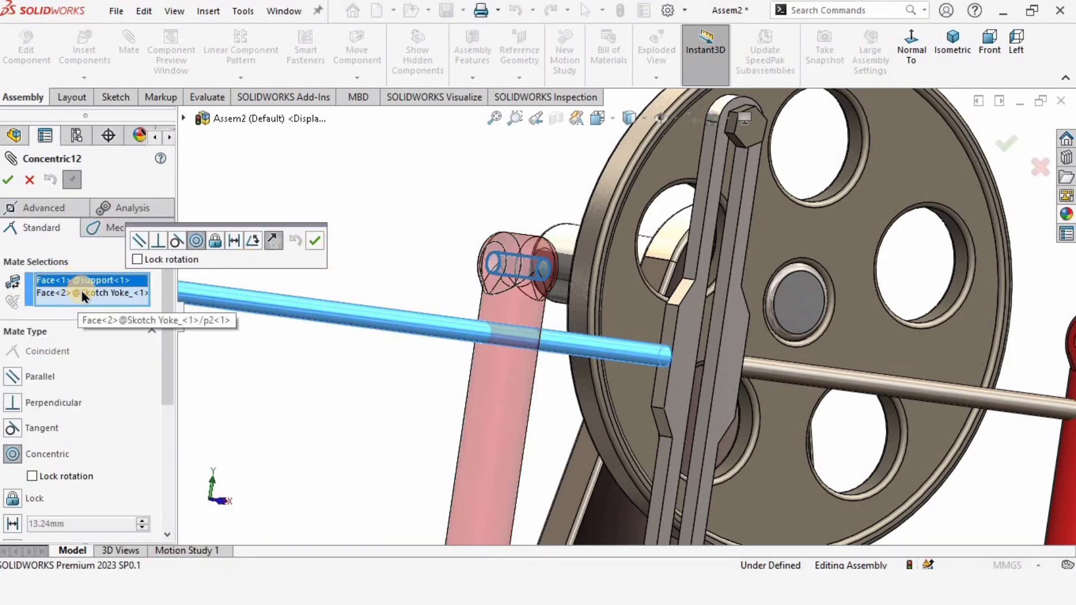
key(Delete)
Step: Redefine the concentric mate with the inner face of the support's hole and the yoke rod's cylindrical face
click(440, 279)
scroll(499, 276, up, 1)
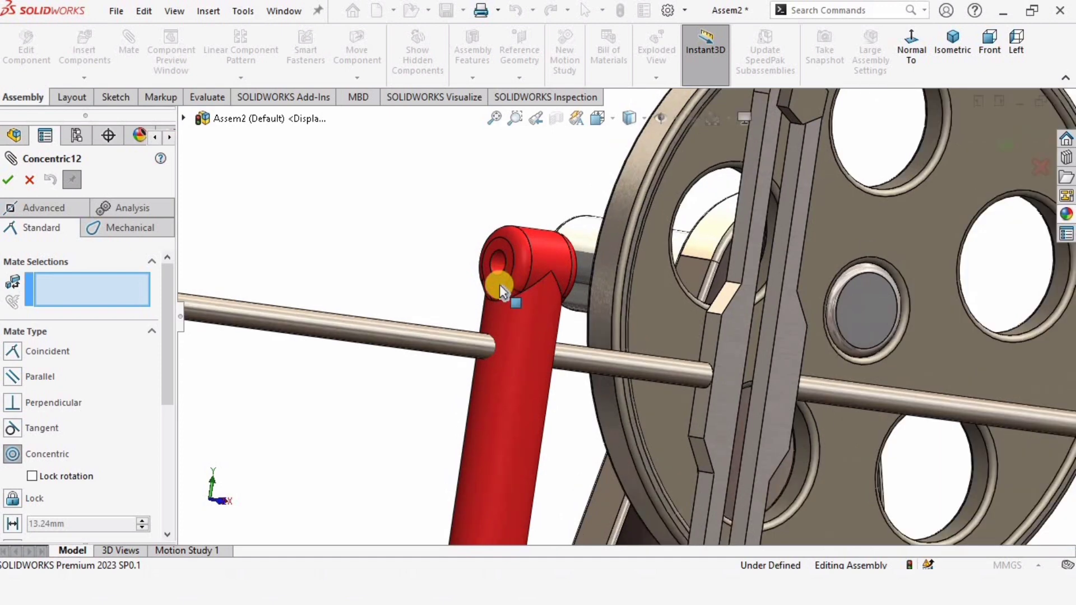
middle_drag(500, 285, 538, 287)
click(490, 265)
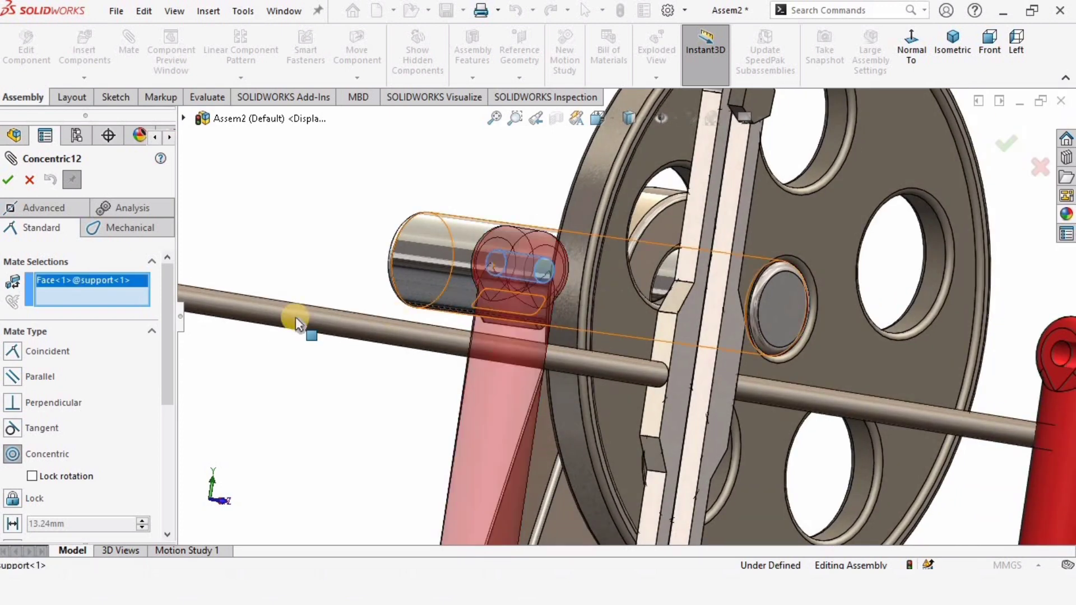
click(314, 325)
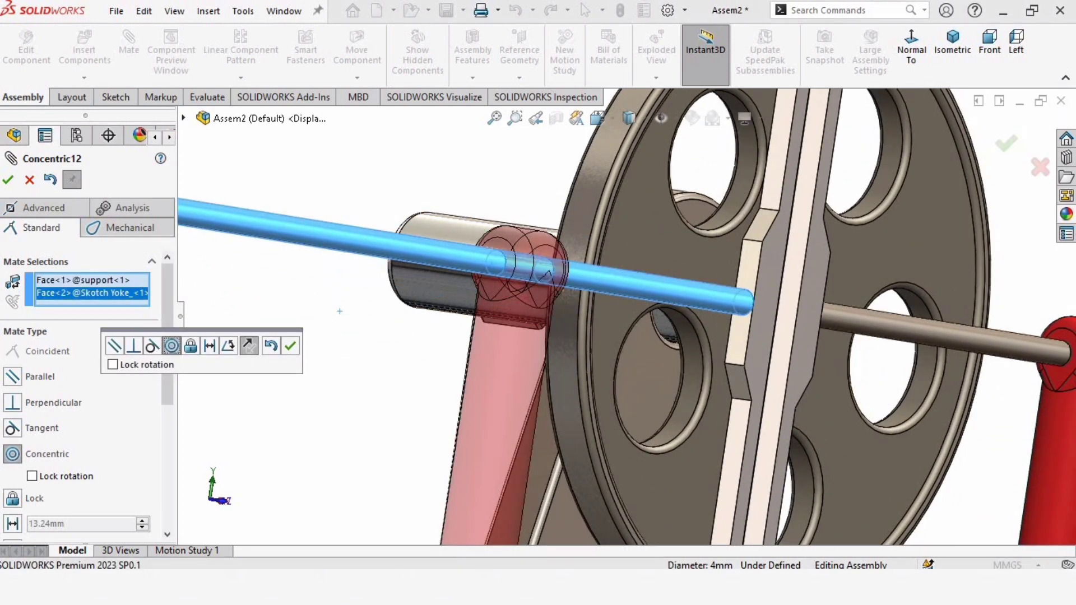
click(11, 186)
Step: Rotate the wheel through several positions and examine the yoke rods sliding through the raised supports
scroll(667, 339, up, 4)
middle_drag(798, 362, 715, 343)
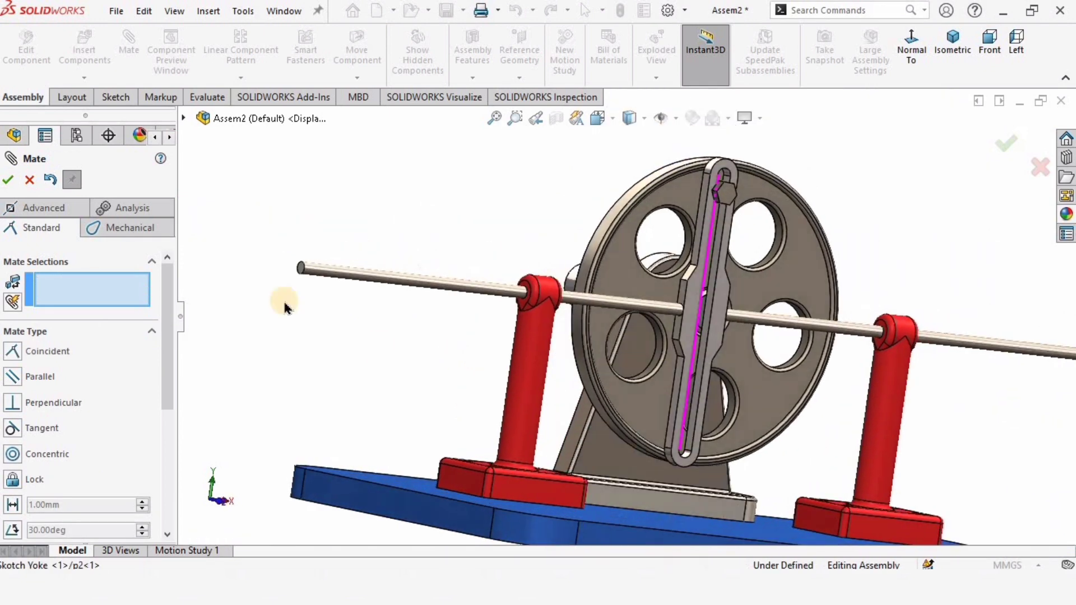
middle_drag(657, 365, 605, 356)
drag(810, 258, 657, 406)
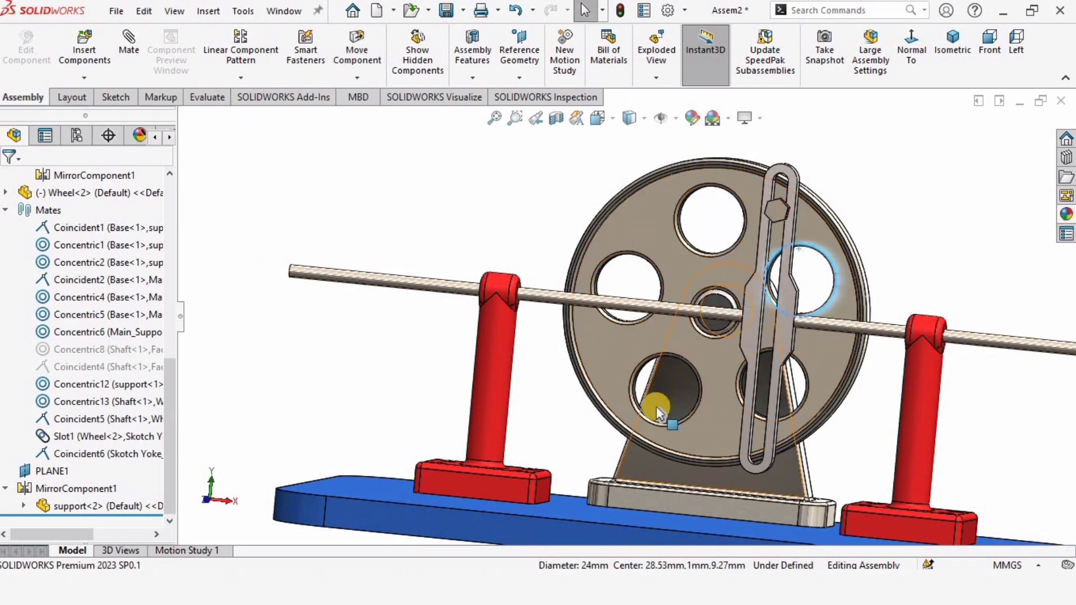
click(640, 277)
drag(768, 206, 630, 236)
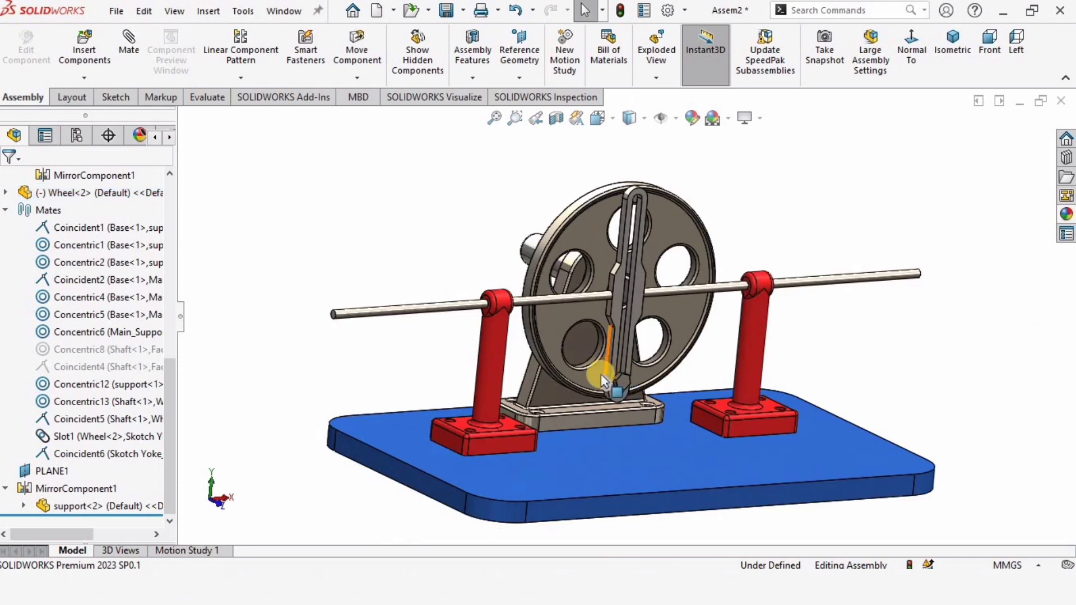
drag(566, 353, 656, 351)
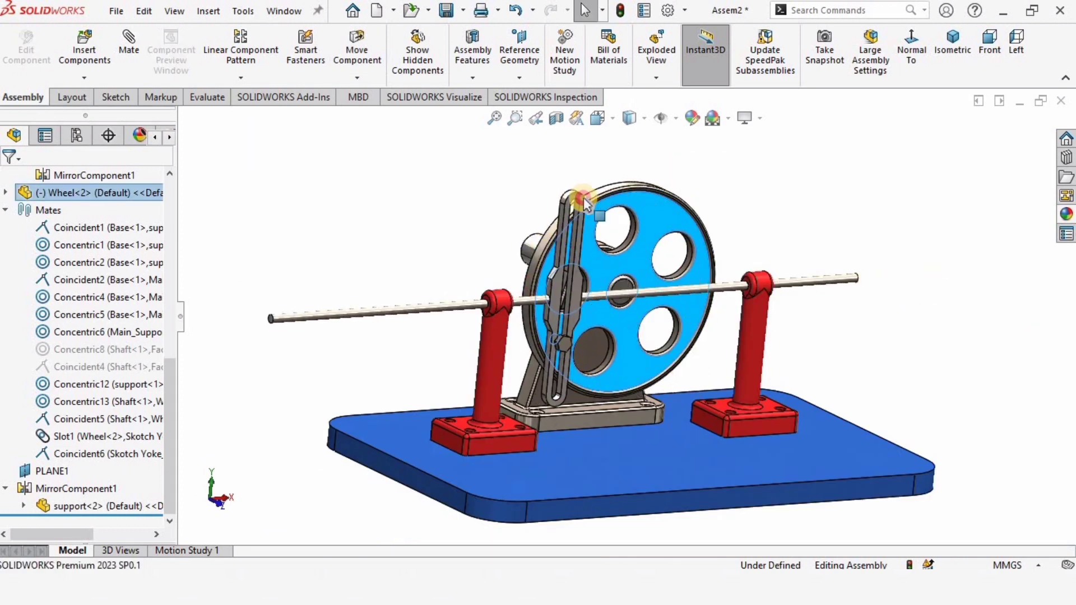
drag(583, 197, 653, 167)
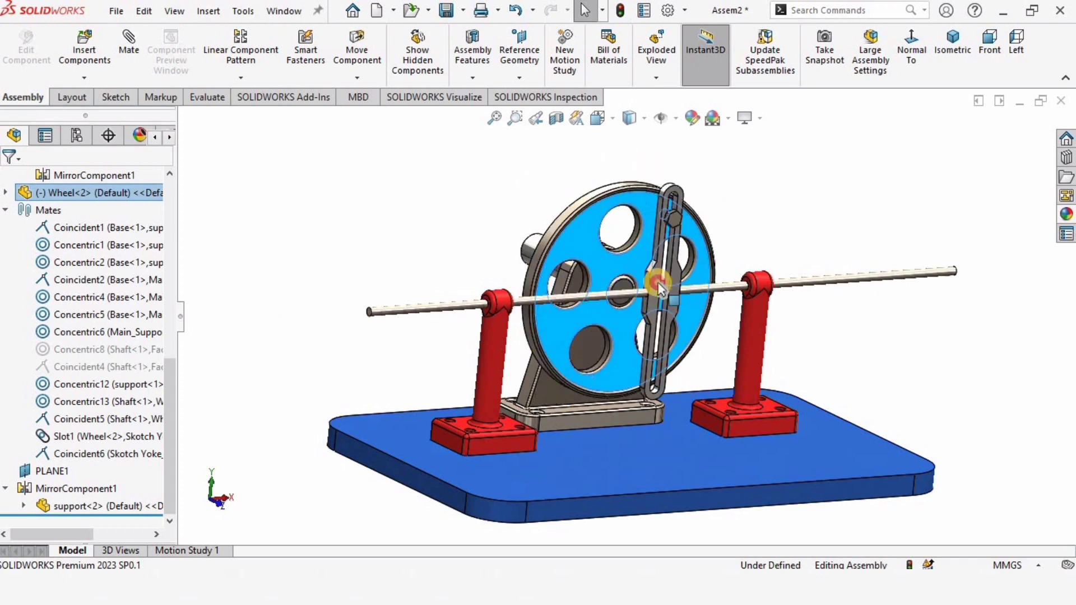